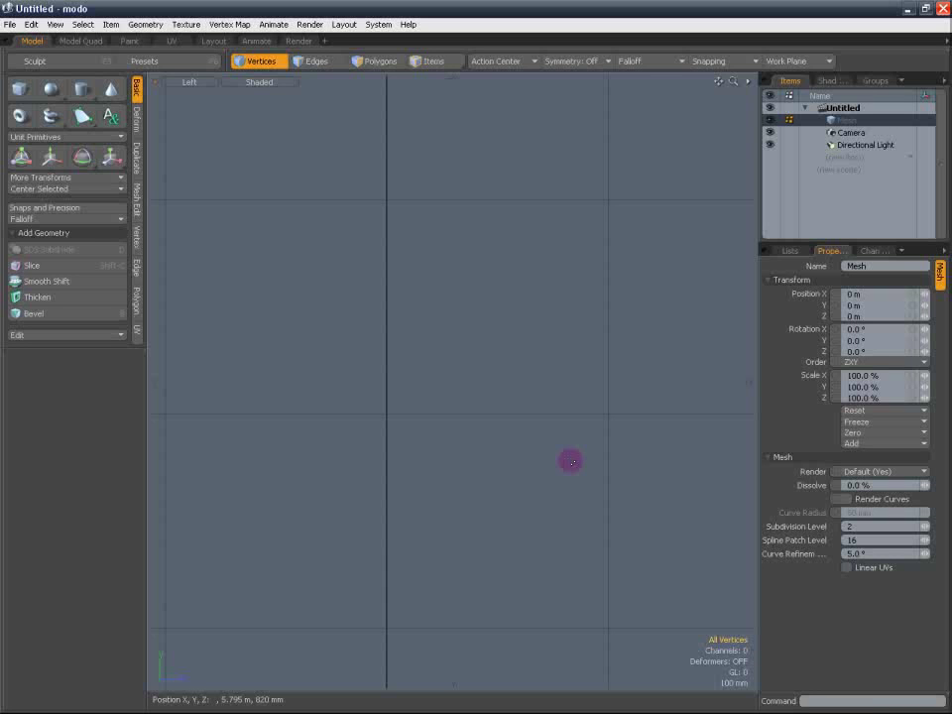
# Switch the viewport from the Left view to Perspective and activate polygon selection mode
pyautogui.press('a')
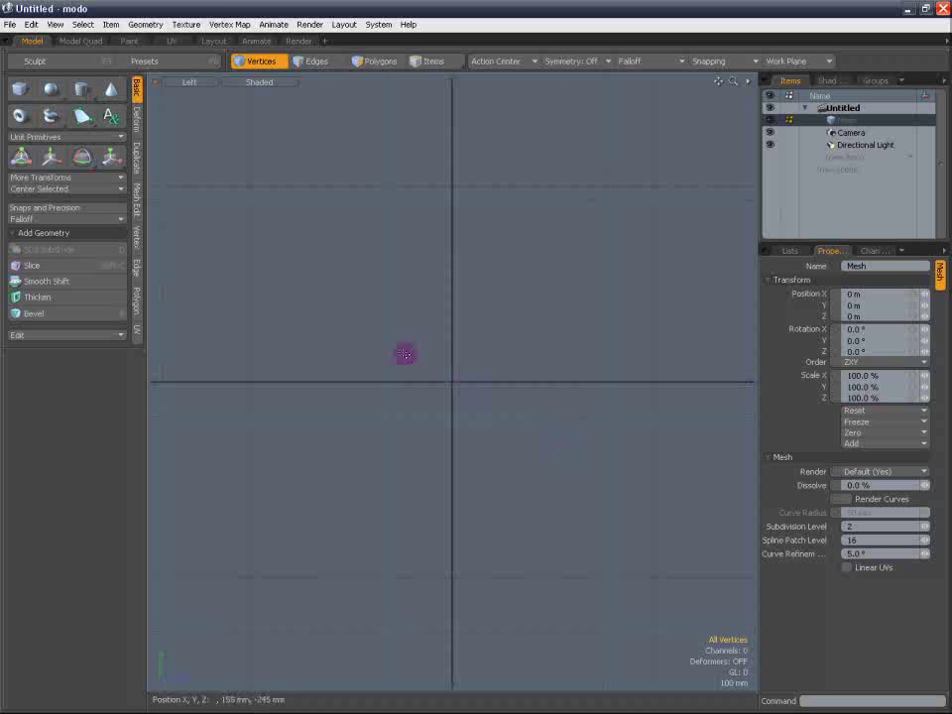
pyautogui.click(191, 84)
pyautogui.click(187, 90)
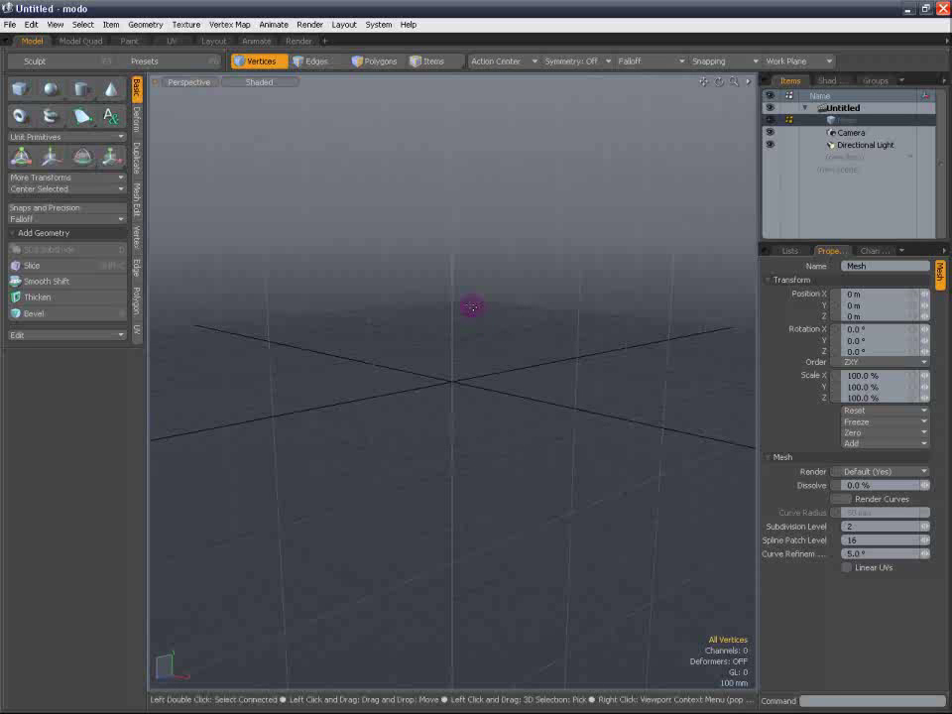
pyautogui.keyDown('alt'); pyautogui.moveTo(476, 321); pyautogui.dragTo(465, 342); pyautogui.keyUp('alt')
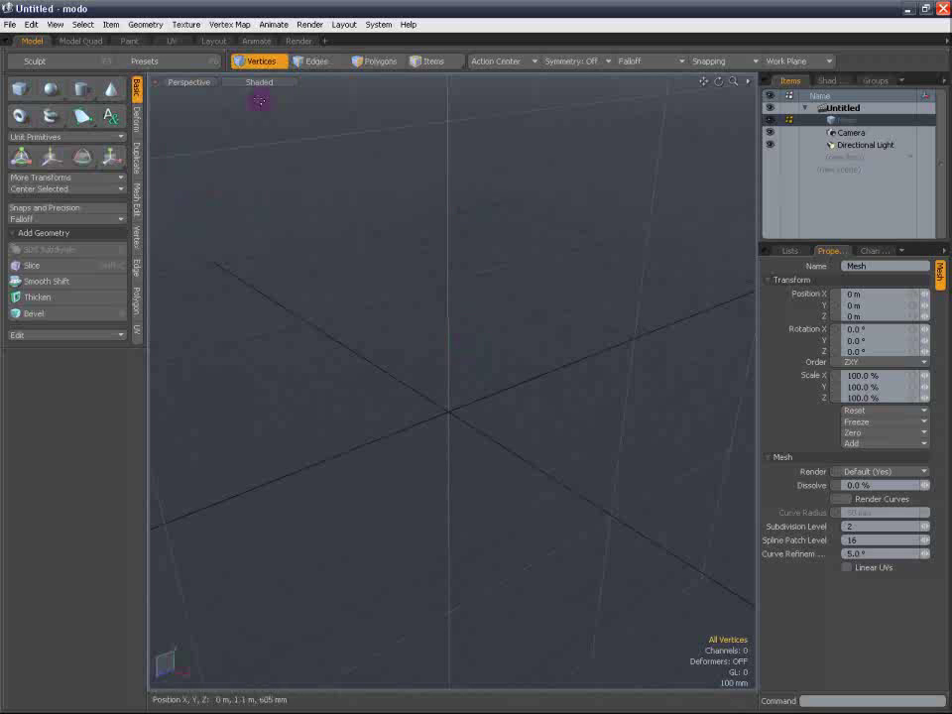
pyautogui.click(377, 60)
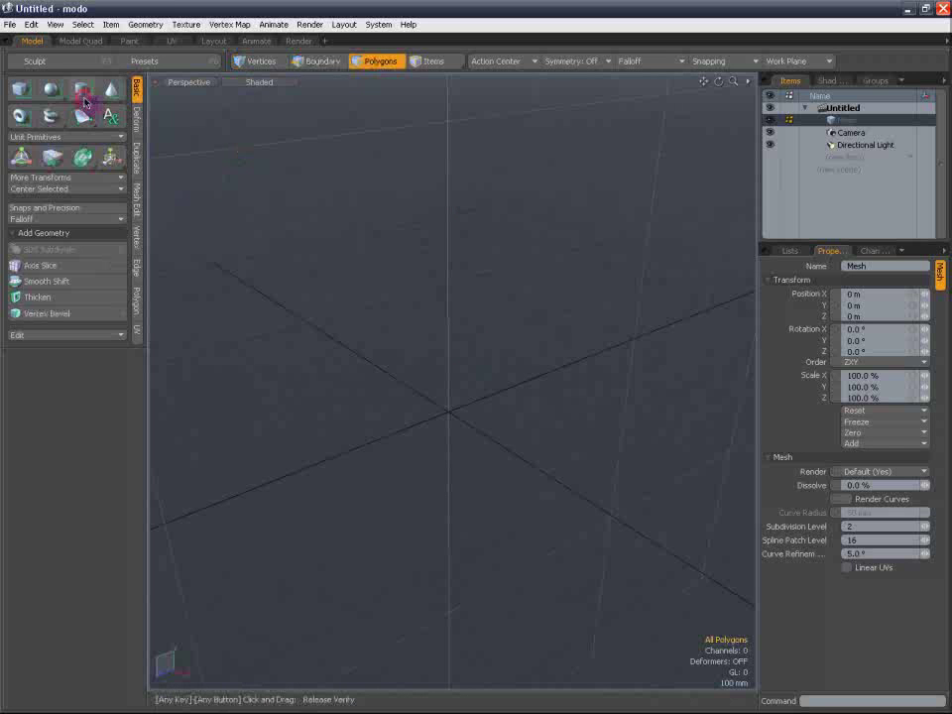
# Create a unit cylinder at the origin and delete all of its polygons
pyautogui.keyDown('ctrl'); pyautogui.click(85, 98); pyautogui.keyUp('ctrl')
pyautogui.scroll(3, 479, 279)
pyautogui.scroll(-3, 474, 273)
pyautogui.keyDown('alt'); pyautogui.keyDown('shift'); pyautogui.moveTo(472, 269); pyautogui.dragTo(452, 251); pyautogui.keyUp('shift'); pyautogui.keyUp('alt')
pyautogui.scroll(-3, 452, 238)
pyautogui.scroll(3, 452, 226)
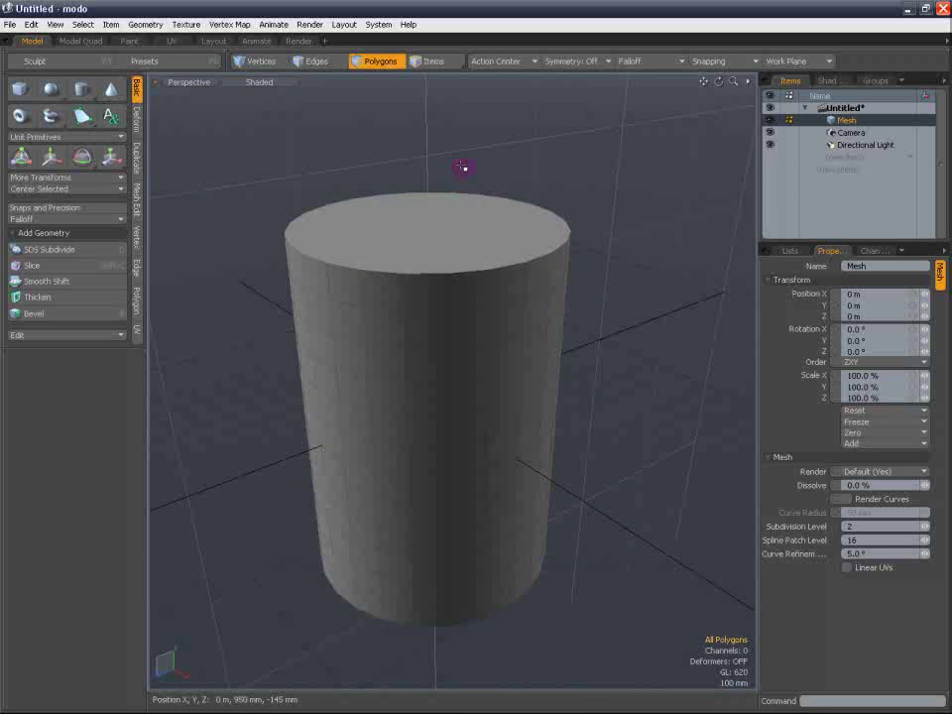
pyautogui.doubleClick(432, 233)
pyautogui.press('Delete')
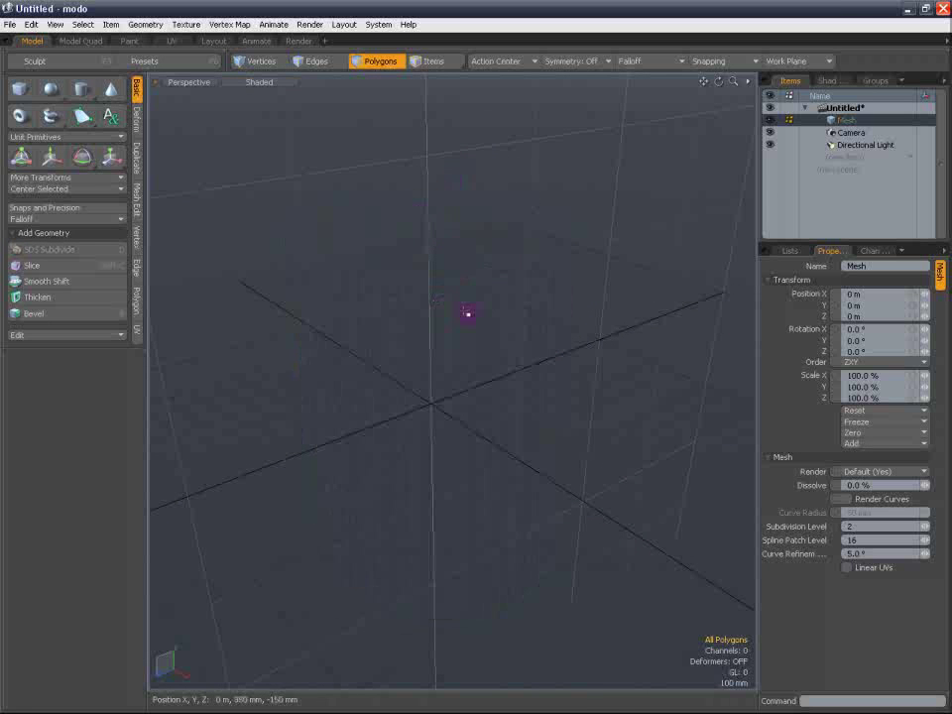
pyautogui.keyDown('alt'); pyautogui.keyDown('shift'); pyautogui.moveTo(443, 323); pyautogui.dragTo(470, 322); pyautogui.keyUp('shift'); pyautogui.keyUp('alt')
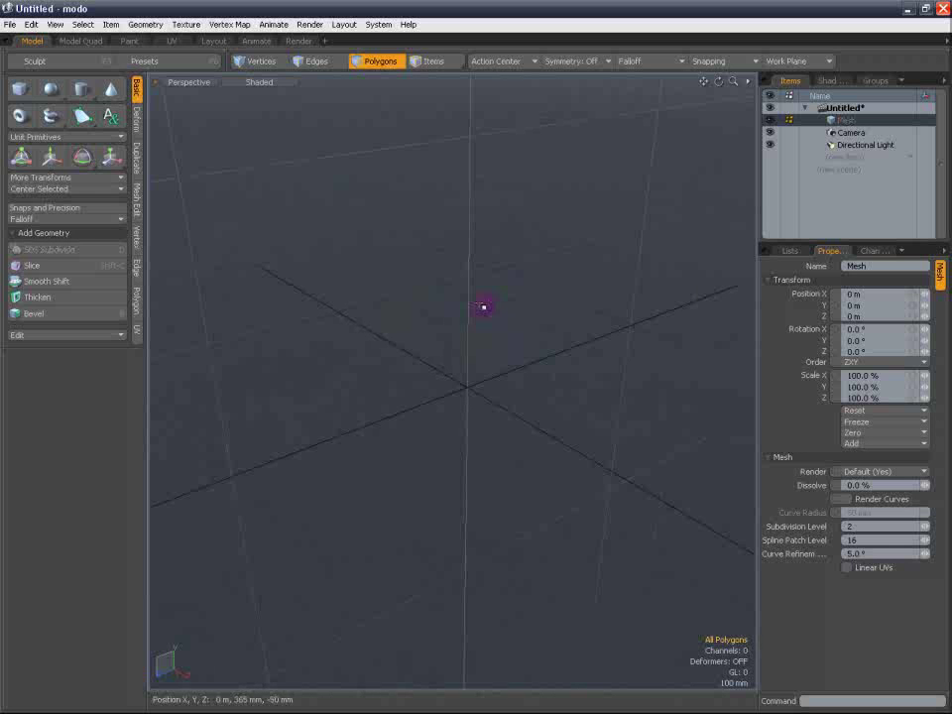
pyautogui.keyDown('alt'); pyautogui.keyDown('shift'); pyautogui.moveTo(480, 304); pyautogui.dragTo(452, 337); pyautogui.keyUp('shift'); pyautogui.keyUp('alt')
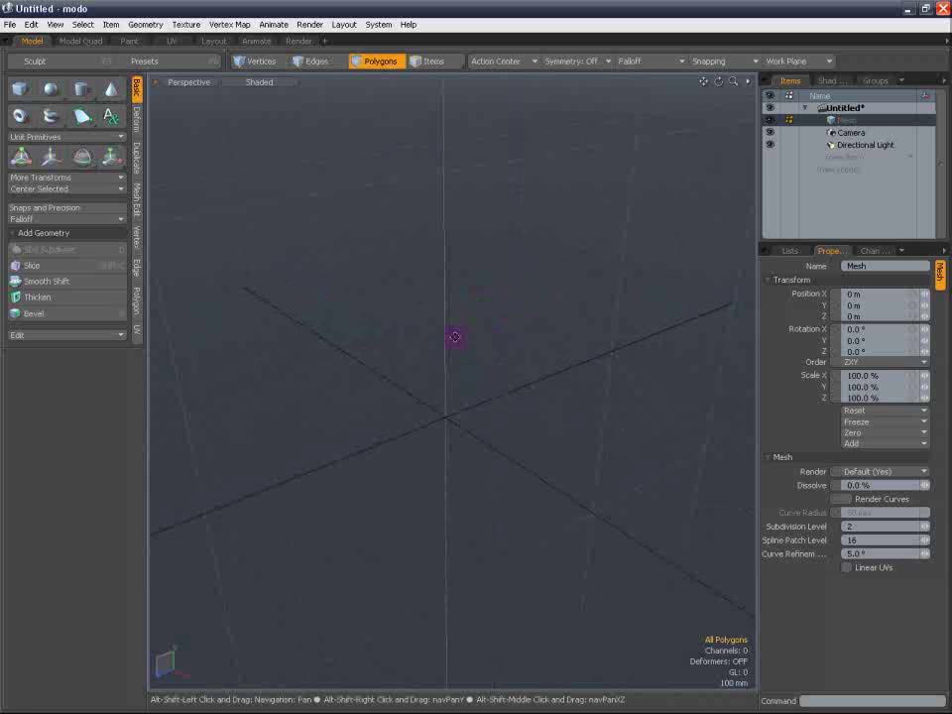
pyautogui.keyDown('alt'); pyautogui.keyDown('shift'); pyautogui.moveTo(423, 296); pyautogui.dragTo(354, 342); pyautogui.keyUp('shift'); pyautogui.keyUp('alt')
pyautogui.moveTo(468, 329)
pyautogui.keyDown('alt'); pyautogui.mouseDown()
pyautogui.moveTo(347, 349)
pyautogui.moveTo(414, 341)
pyautogui.moveTo(460, 352)
pyautogui.mouseUp(); pyautogui.keyUp('alt')
pyautogui.keyDown('alt'); pyautogui.moveTo(519, 340); pyautogui.dragTo(426, 346); pyautogui.keyUp('alt')
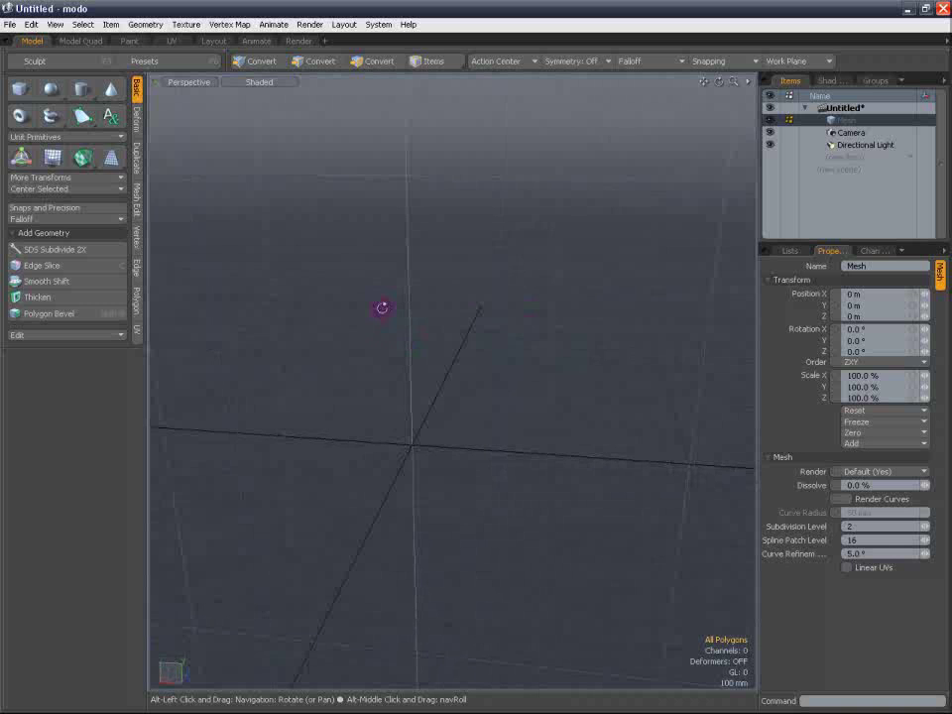
pyautogui.keyDown('alt'); pyautogui.moveTo(382, 309); pyautogui.dragTo(452, 253); pyautogui.keyUp('alt')
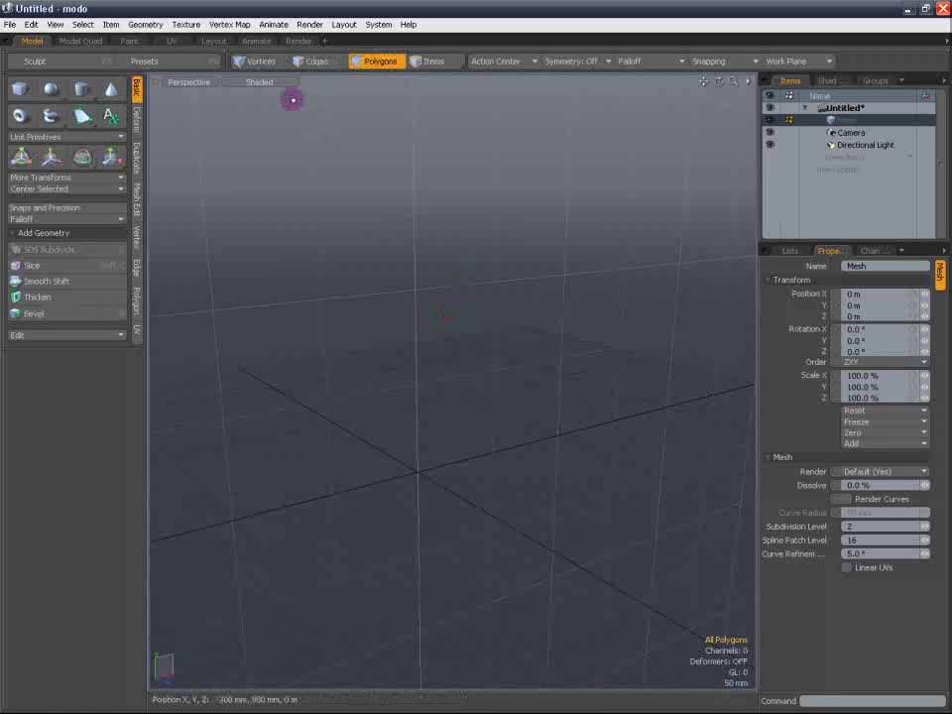
# Enable Trackball Rotation for the perspective viewport and set its display style to Wireframe
pyautogui.click(257, 82)
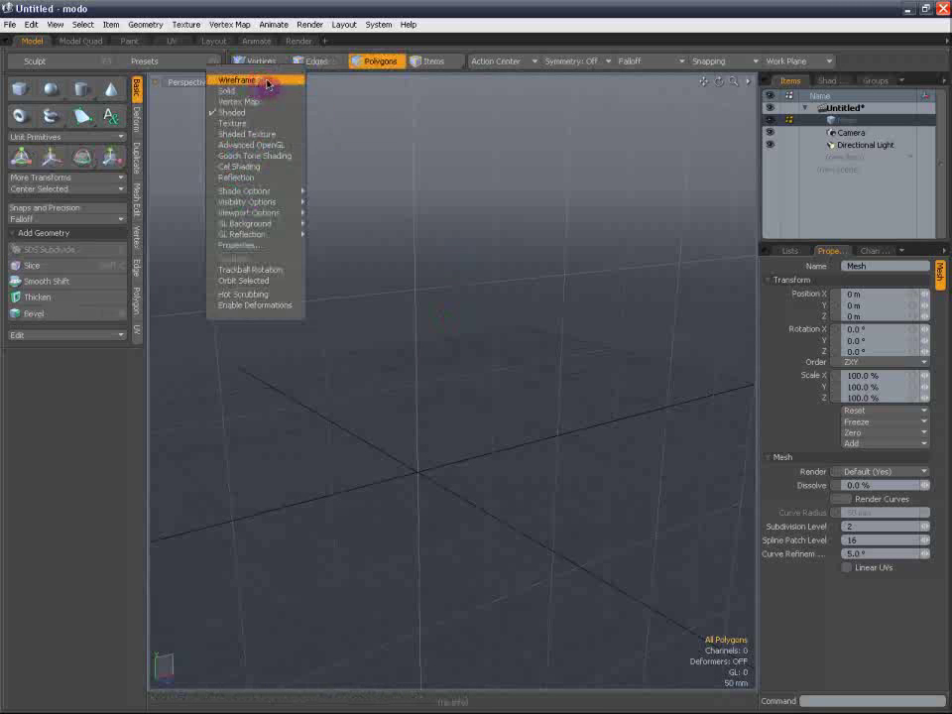
pyautogui.click(257, 83)
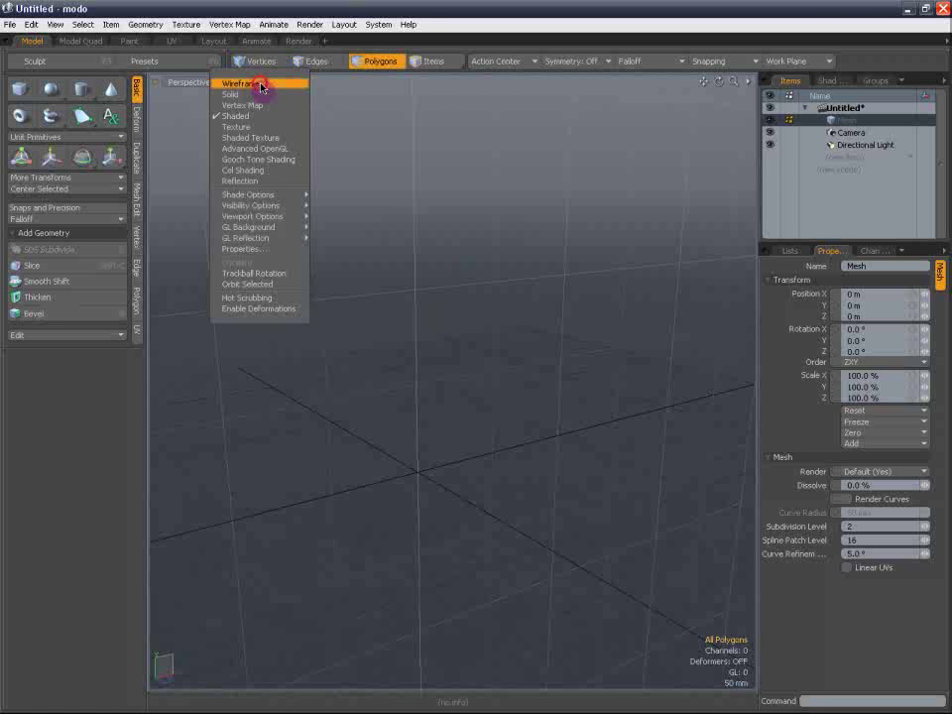
pyautogui.moveTo(265, 221)
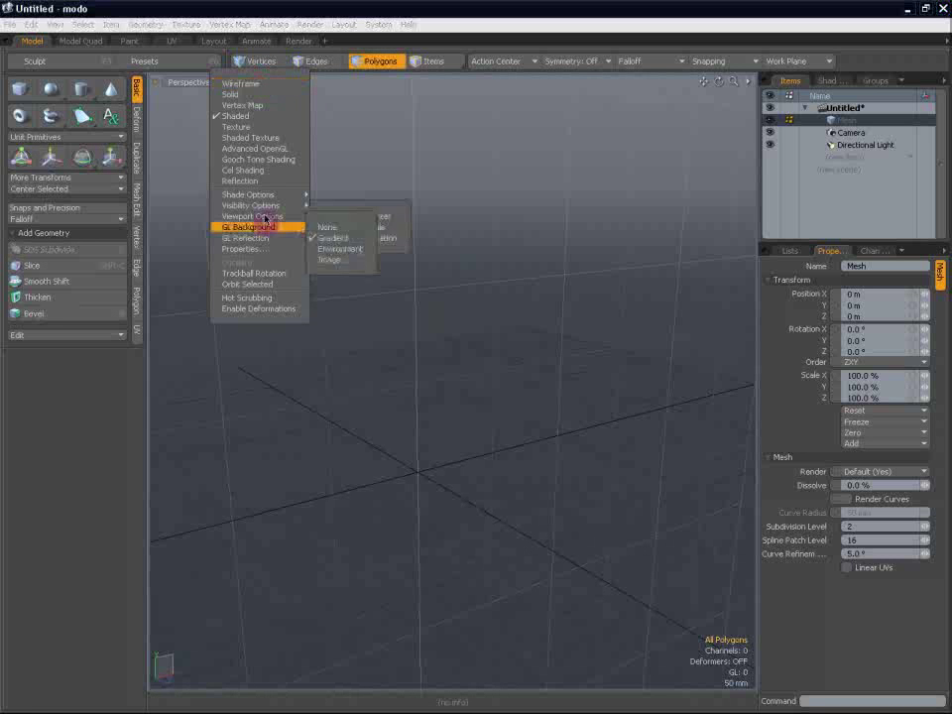
pyautogui.click(245, 274)
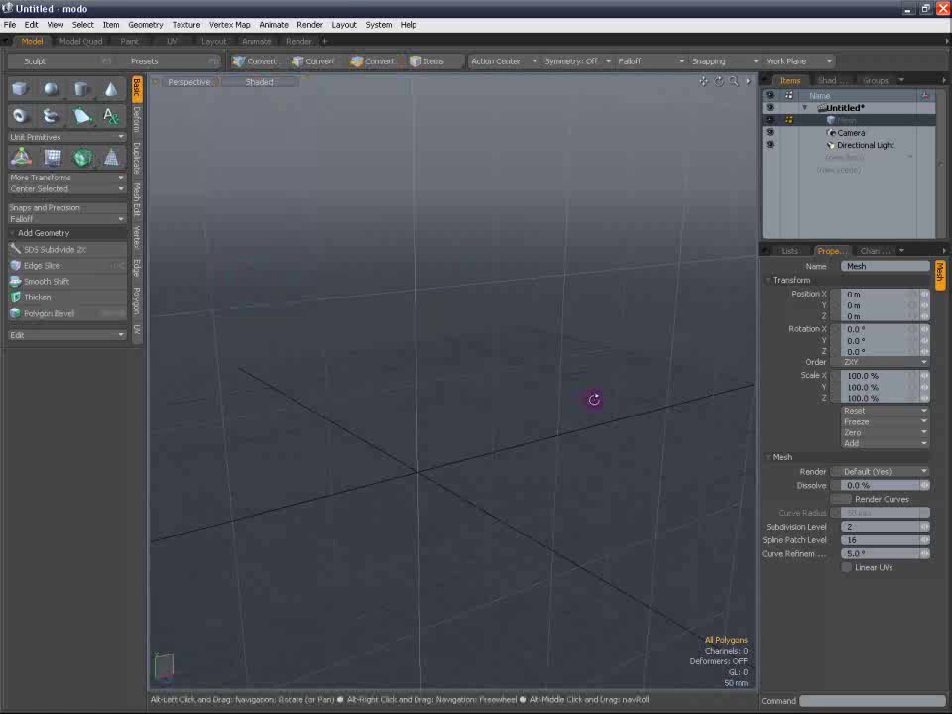
pyautogui.click(285, 84)
pyautogui.click(260, 84)
pyautogui.keyDown('alt'); pyautogui.moveTo(452, 428); pyautogui.dragTo(386, 334); pyautogui.keyUp('alt')
# Turn off Trackball Rotation for the perspective viewport
pyautogui.click(260, 81)
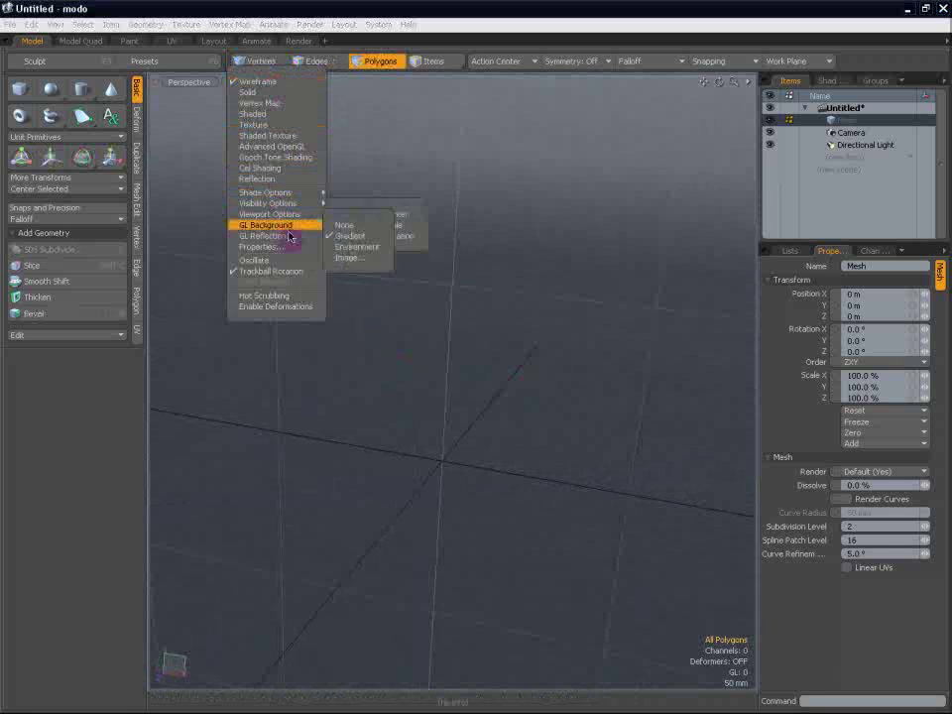
pyautogui.click(278, 274)
pyautogui.moveTo(481, 270)
pyautogui.keyDown('alt'); pyautogui.mouseDown()
pyautogui.moveTo(571, 365)
pyautogui.moveTo(545, 334)
pyautogui.moveTo(415, 333)
pyautogui.moveTo(401, 346)
pyautogui.moveTo(491, 294)
pyautogui.moveTo(512, 270)
pyautogui.moveTo(378, 343)
pyautogui.moveTo(478, 374)
pyautogui.mouseUp(); pyautogui.keyUp('alt')
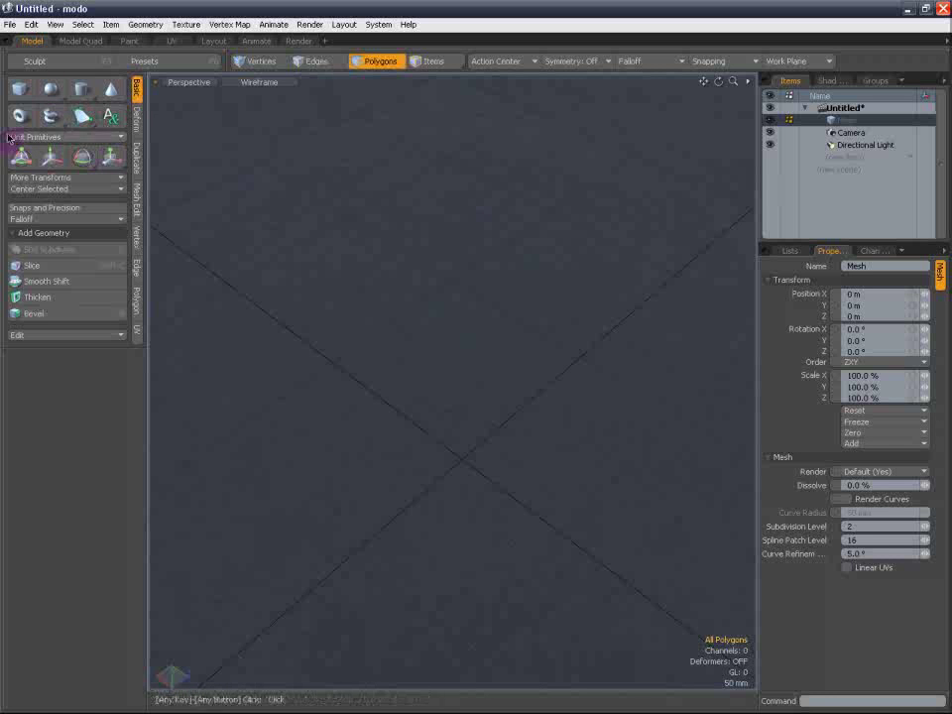
# Create a unit cube at the origin and delete all of its polygons
pyautogui.press('ctrl')
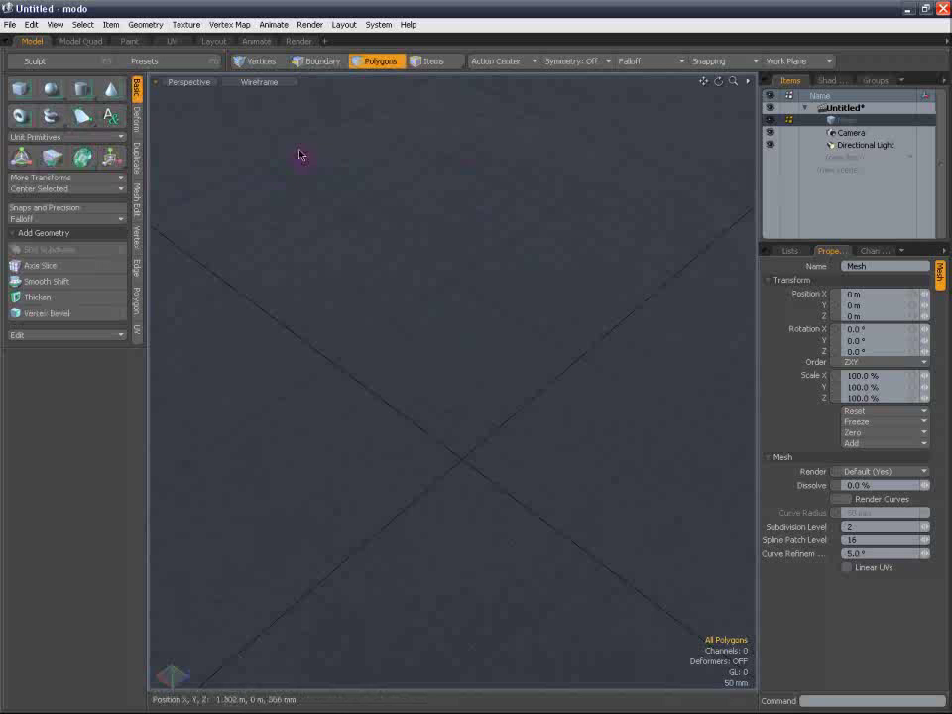
pyautogui.keyDown('ctrl'); pyautogui.click(22, 92); pyautogui.keyUp('ctrl')
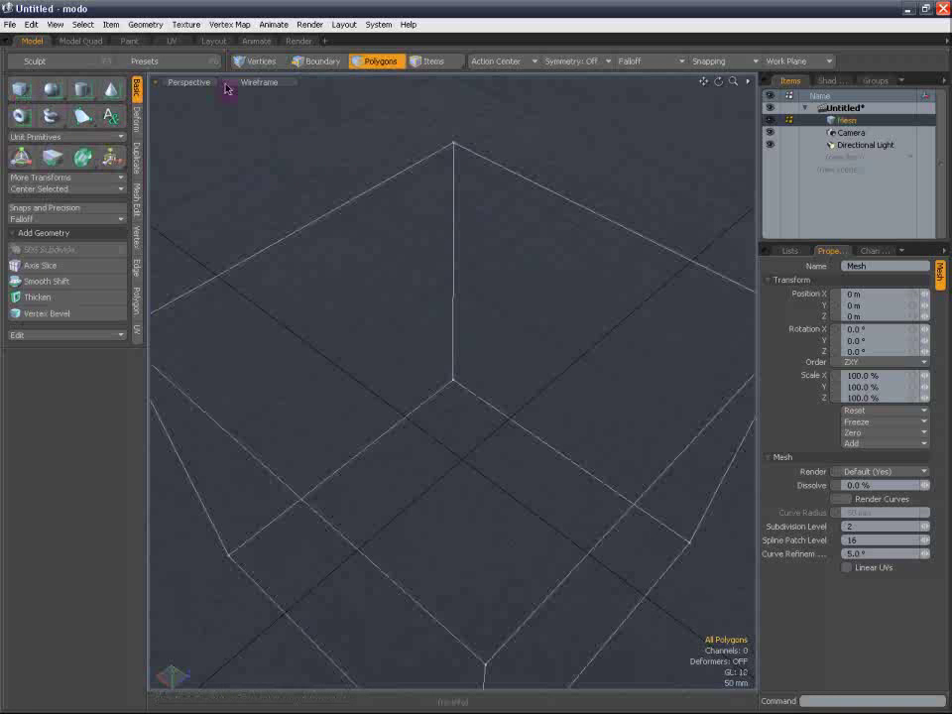
pyautogui.doubleClick(414, 173)
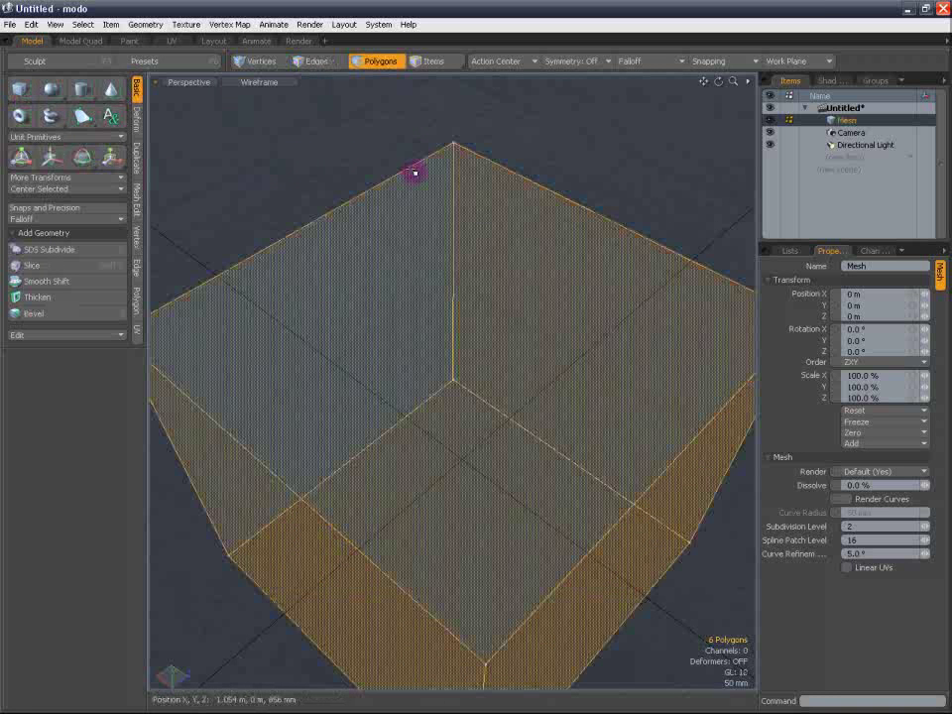
pyautogui.press('Delete')
# Create a unit sphere at the origin and delete all of its polygons
pyautogui.keyDown('ctrl'); pyautogui.click(58, 91); pyautogui.keyUp('ctrl')
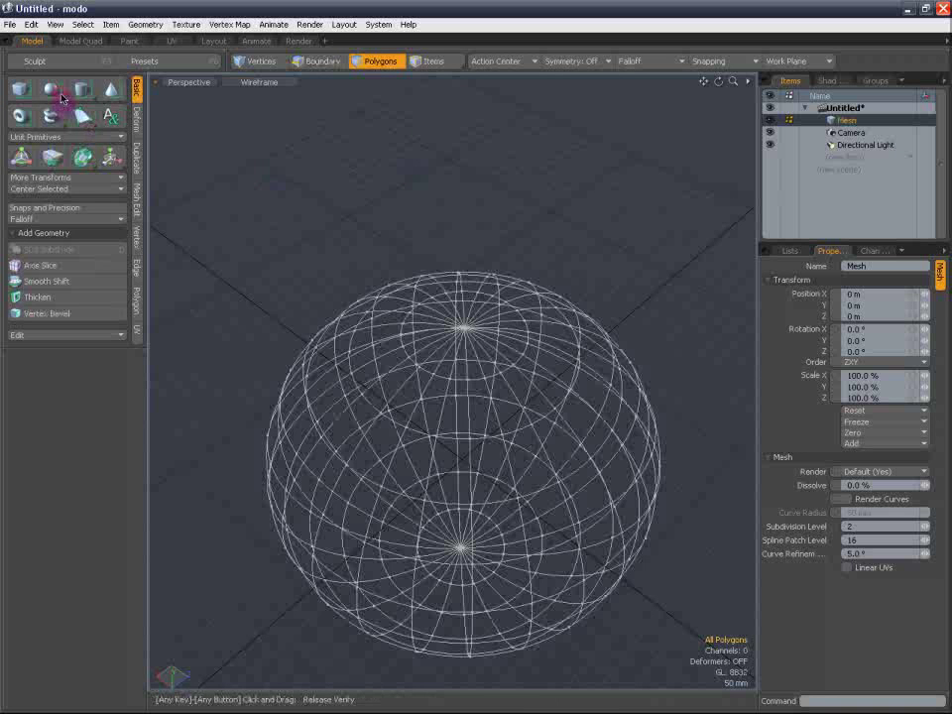
pyautogui.doubleClick(478, 330)
pyautogui.press('Delete')
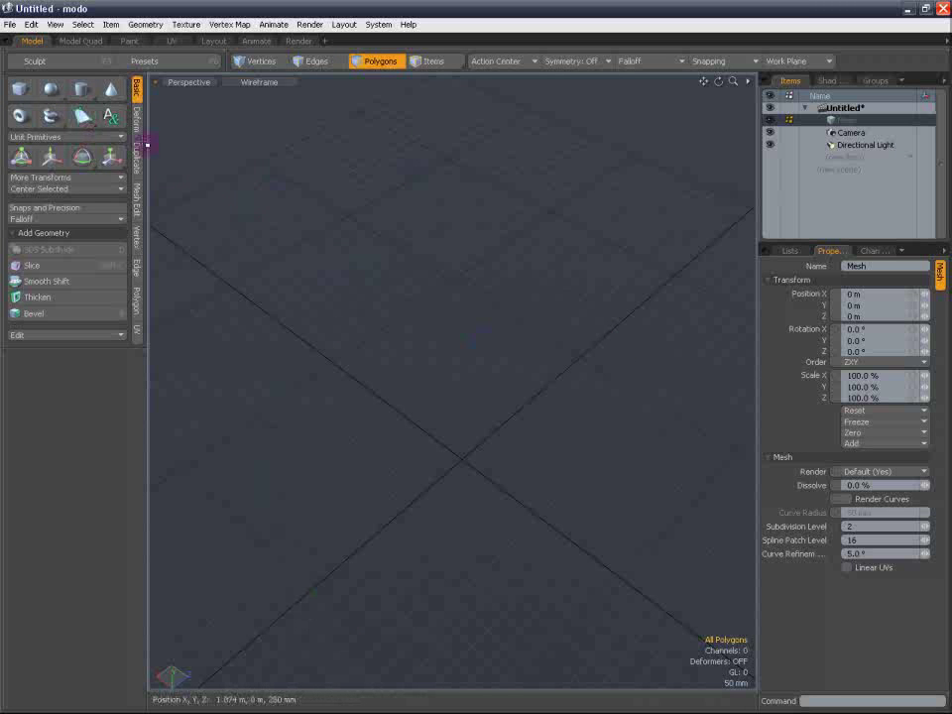
# Create a unit cylinder in the wireframe viewport and delete all of its polygons
pyautogui.keyDown('ctrl'); pyautogui.click(84, 90); pyautogui.keyUp('ctrl')
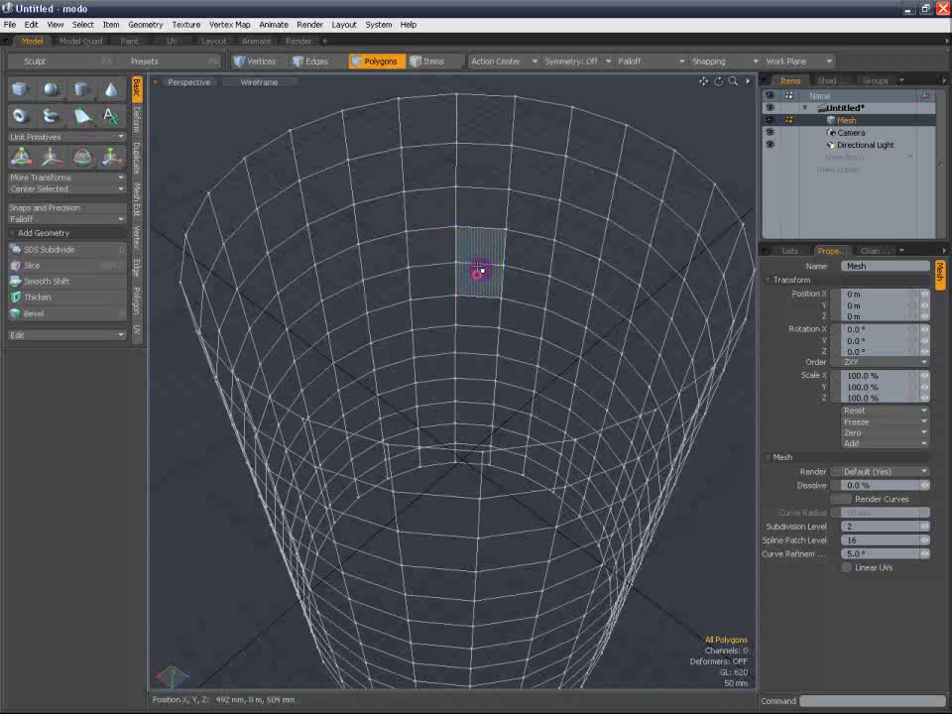
pyautogui.doubleClick(481, 271)
pyautogui.press('Delete')
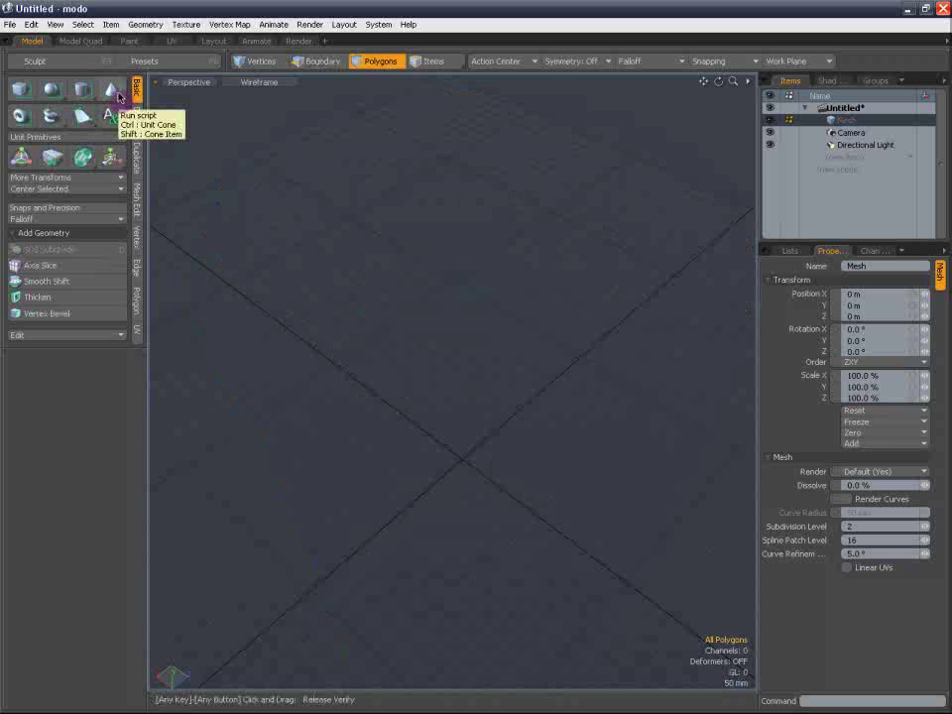
# Create a unit cone at the origin and delete all of its polygons
pyautogui.keyDown('ctrl'); pyautogui.click(114, 93); pyautogui.keyUp('ctrl')
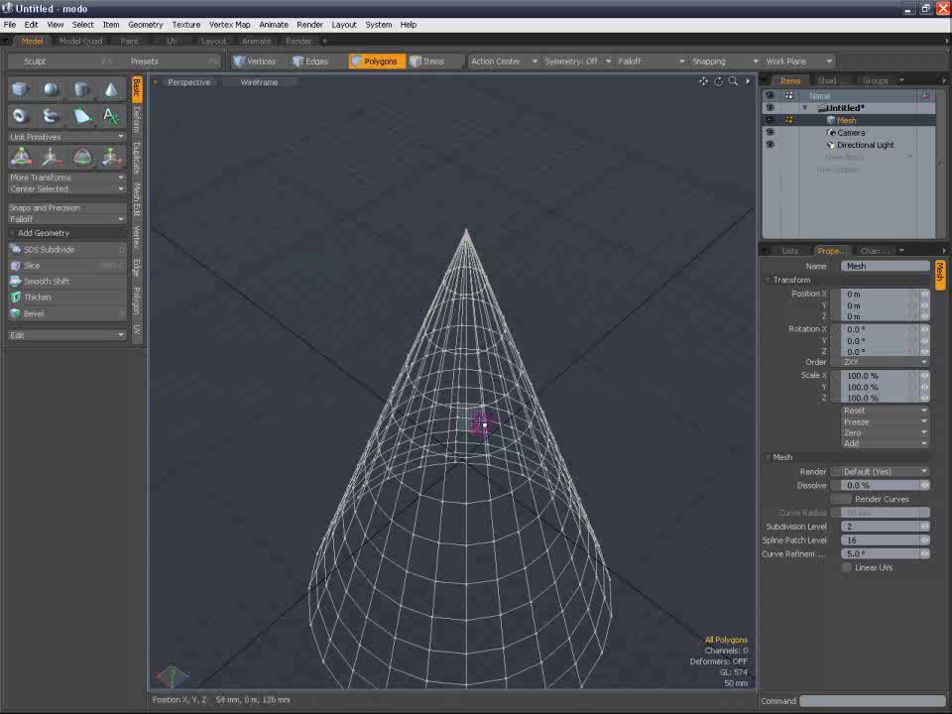
pyautogui.doubleClick(480, 424)
pyautogui.press('Delete')
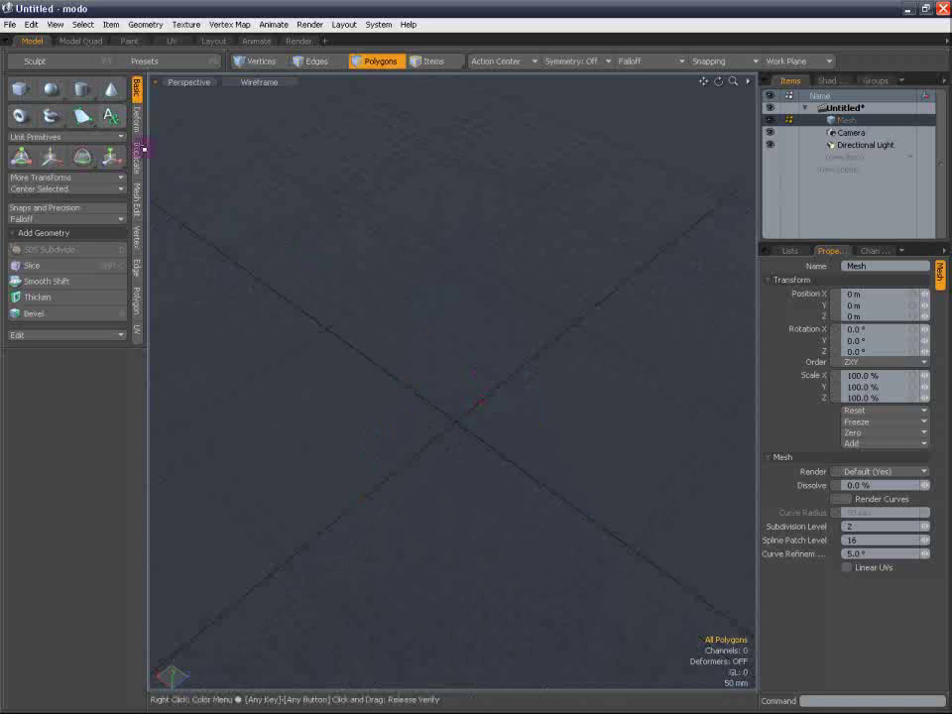
# Create a unit cylinder at the origin and set the viewport's display style to Shaded
pyautogui.keyDown('ctrl'); pyautogui.click(86, 90); pyautogui.keyUp('ctrl')
pyautogui.click(259, 81)
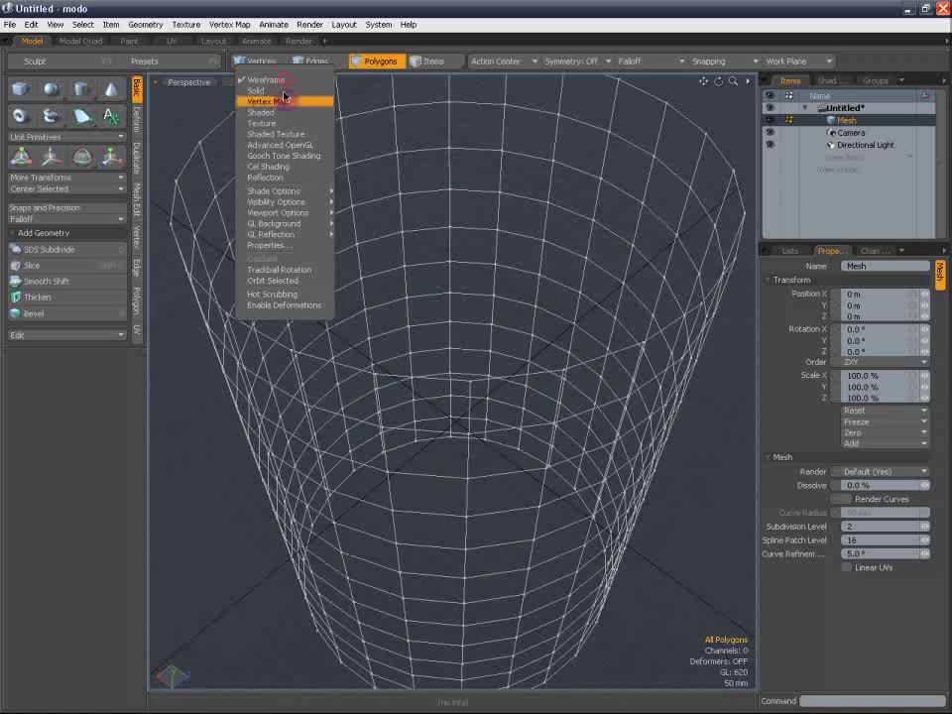
pyautogui.click(283, 97)
pyautogui.moveTo(277, 117)
pyautogui.keyDown('alt'); pyautogui.mouseDown()
pyautogui.moveTo(487, 214)
pyautogui.moveTo(490, 162)
pyautogui.moveTo(487, 214)
pyautogui.moveTo(451, 256)
pyautogui.moveTo(467, 251)
pyautogui.mouseUp(); pyautogui.keyUp('alt')
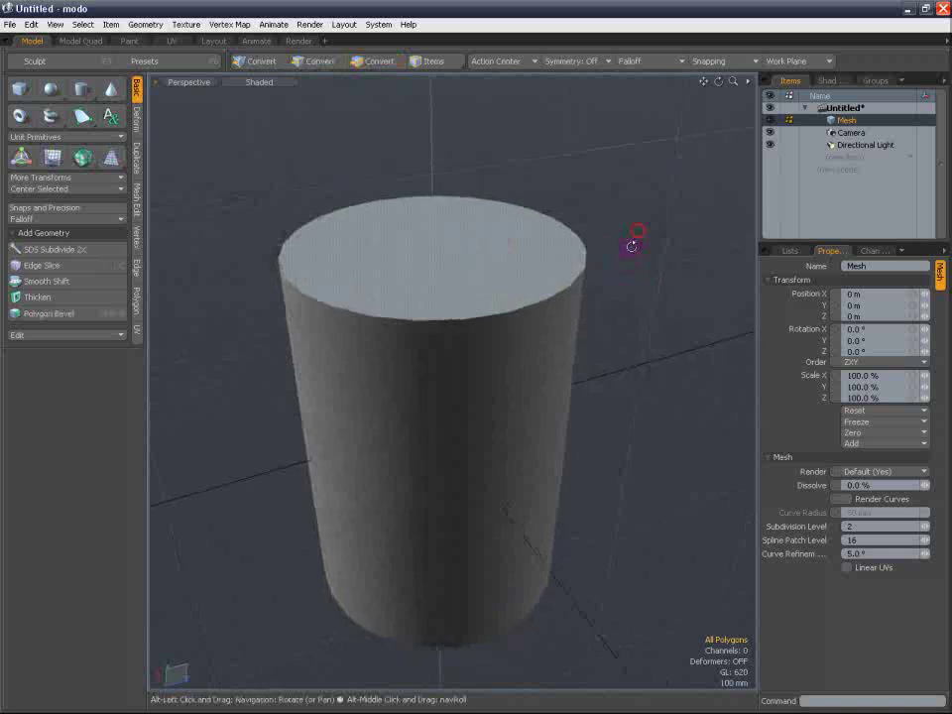
pyautogui.moveTo(630, 245)
pyautogui.keyDown('alt'); pyautogui.keyDown('shift'); pyautogui.mouseDown()
pyautogui.moveTo(612, 231)
pyautogui.moveTo(625, 234)
pyautogui.mouseUp(); pyautogui.keyUp('shift'); pyautogui.keyUp('alt')
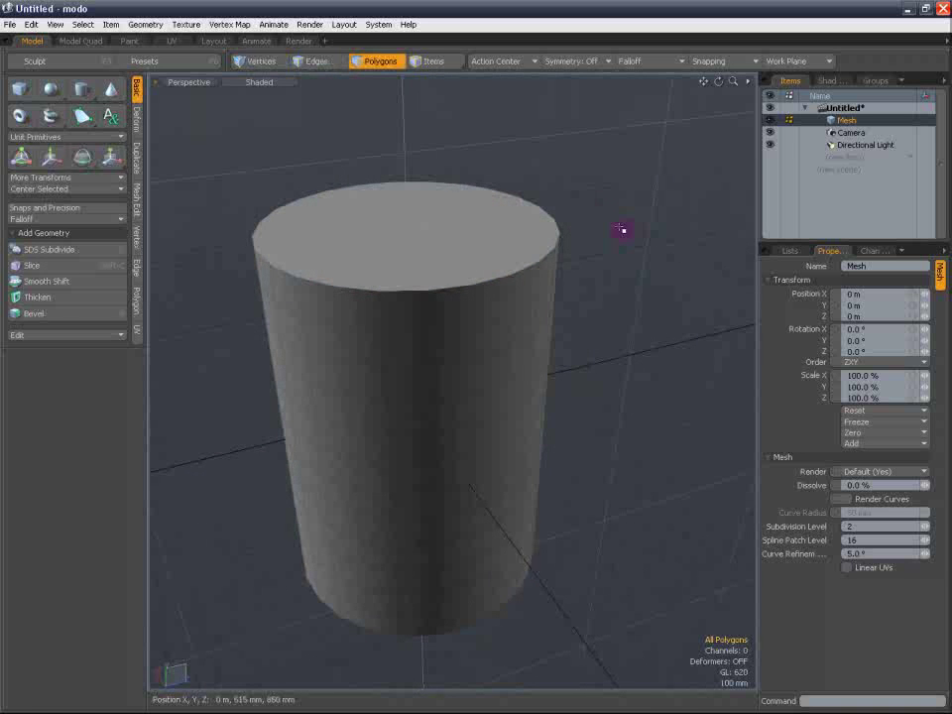
# Select one polygon on the cylinder's side and repeatedly grow the selection across the side wall
pyautogui.keyDown('alt'); pyautogui.moveTo(527, 344); pyautogui.dragTo(406, 455); pyautogui.keyUp('alt')
pyautogui.click(444, 466)
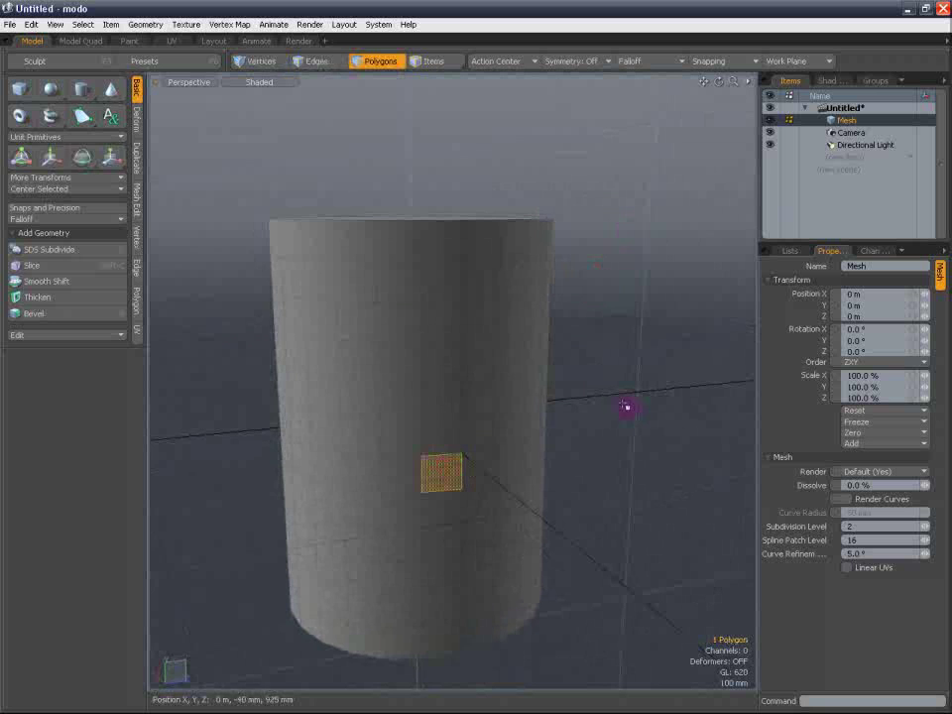
pyautogui.press('shift')
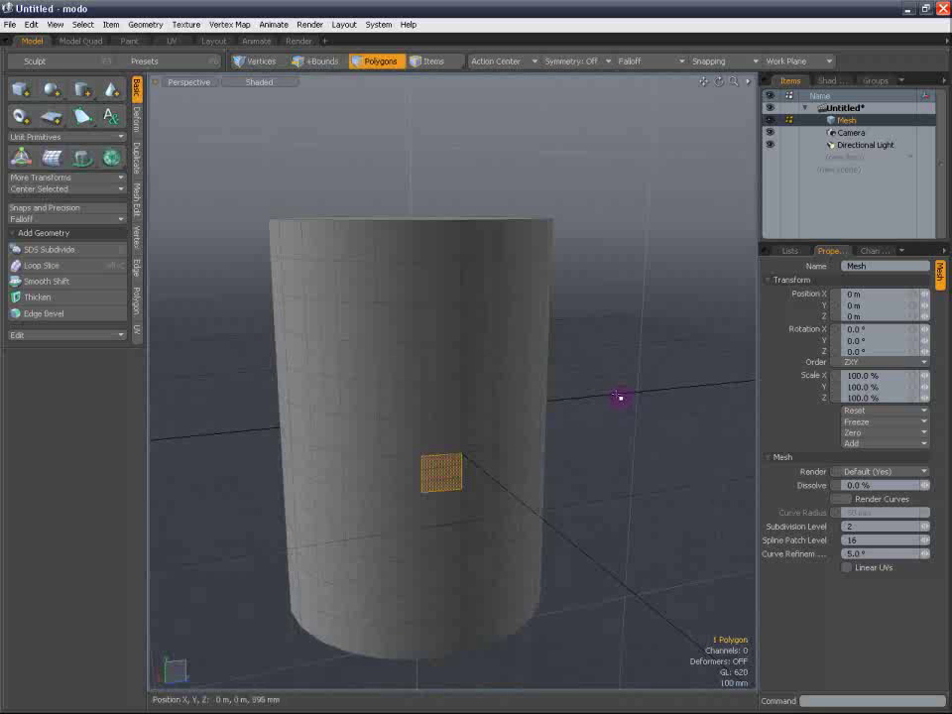
pyautogui.hotkey('shift', 'Up')
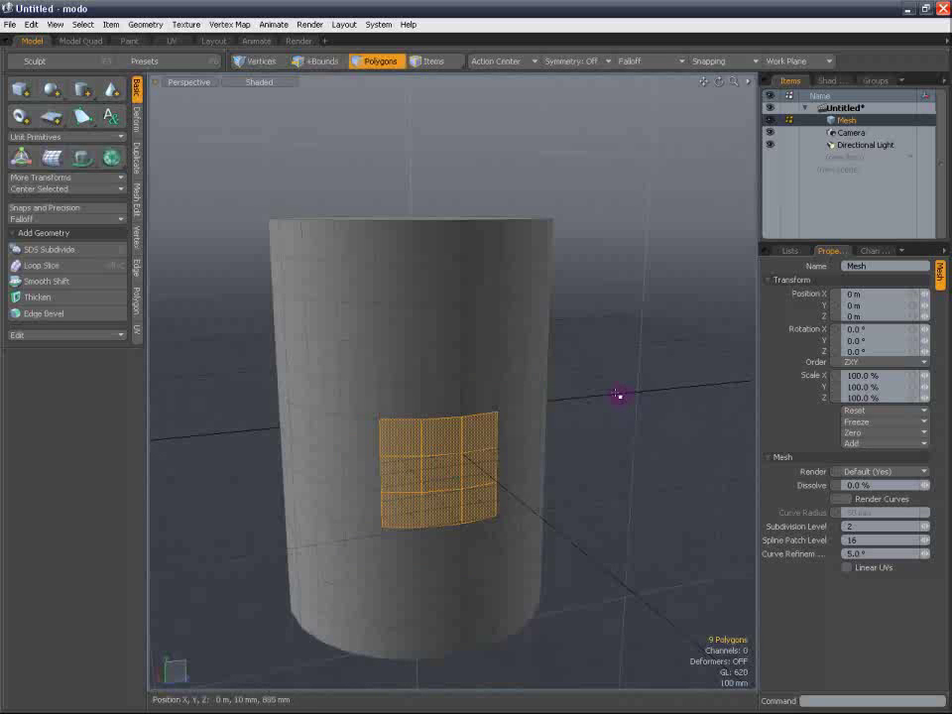
pyautogui.hotkey('shift', 'Up')
pyautogui.hotkey('shift', 'Up')
pyautogui.hotkey('shift', 'Up')
pyautogui.hotkey('shift', 'Up')
pyautogui.hotkey('shift', 'Up')
pyautogui.hotkey('shift', 'Up')
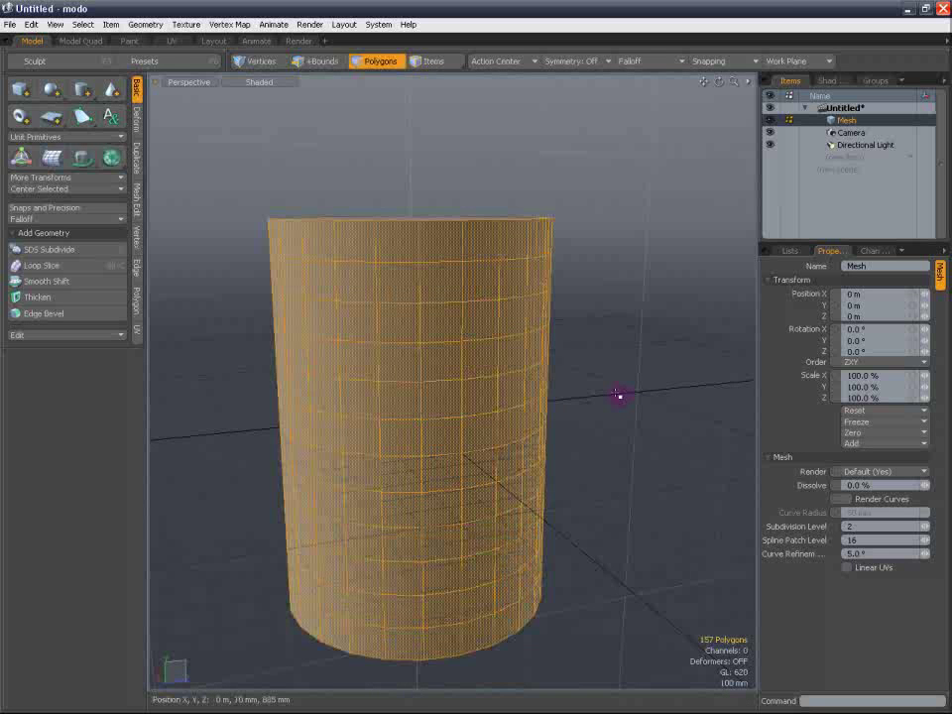
# Replace the selection with the cylinder's top cap and grow it down the side wall toward the base
pyautogui.click(606, 352)
pyautogui.keyDown('alt'); pyautogui.moveTo(668, 242); pyautogui.dragTo(606, 362); pyautogui.keyUp('alt')
pyautogui.click(421, 298)
pyautogui.keyDown('alt'); pyautogui.moveTo(521, 342); pyautogui.dragTo(574, 242); pyautogui.keyUp('alt')
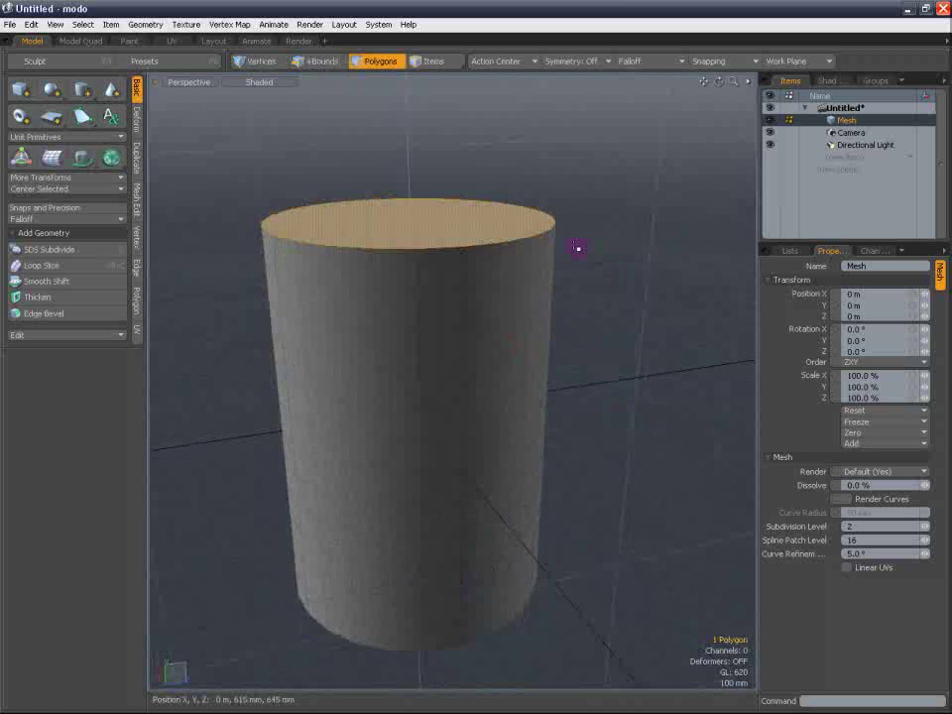
pyautogui.hotkey('shift', 'Up')
pyautogui.hotkey('shift', 'Up')
pyautogui.hotkey('shift', 'Up')
pyautogui.hotkey('shift', 'Up')
pyautogui.hotkey('shift', 'Up')
pyautogui.hotkey('shift', 'Up')
pyautogui.hotkey('shift', 'Up')
pyautogui.hotkey('shift', 'Up')
pyautogui.hotkey('shift', 'Up')
pyautogui.hotkey('shift', 'Up')
pyautogui.hotkey('shift', 'Up')
pyautogui.hotkey('shift', 'Up')
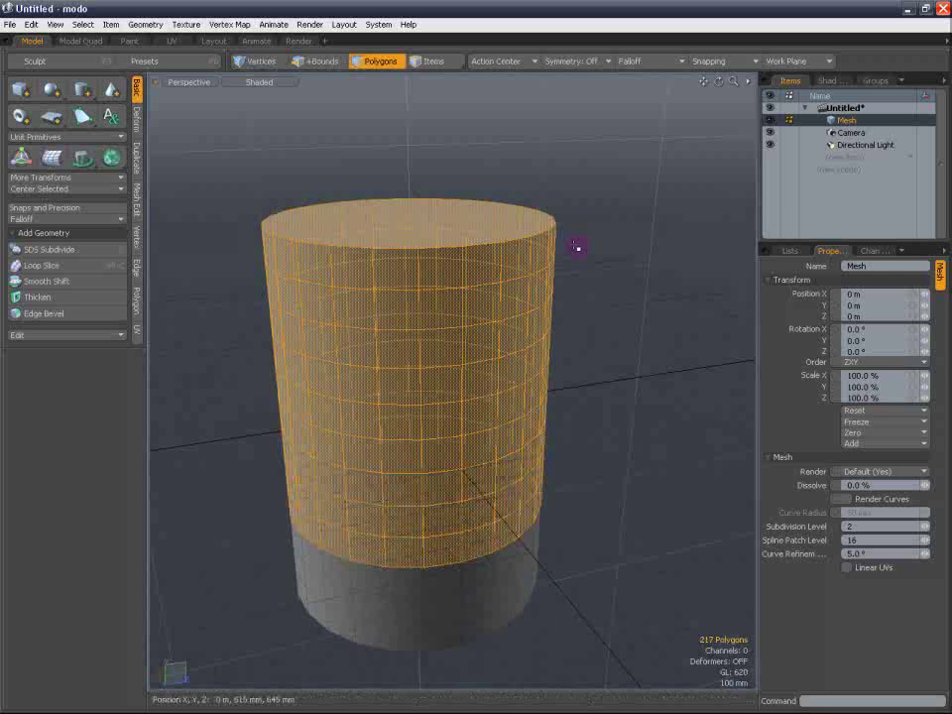
# Shrink the polygon selection back toward the top cap, and grow it again down to about the cylinder's mid-height
pyautogui.hotkey('shift', 'Down')
pyautogui.hotkey('shift', 'Down')
pyautogui.hotkey('shift', 'Down')
pyautogui.hotkey('shift', 'Down')
pyautogui.hotkey('shift', 'Down')
pyautogui.hotkey('shift', 'Down')
pyautogui.hotkey('shift', 'Up')
pyautogui.hotkey('shift', 'Up')
pyautogui.hotkey('shift', 'Up')
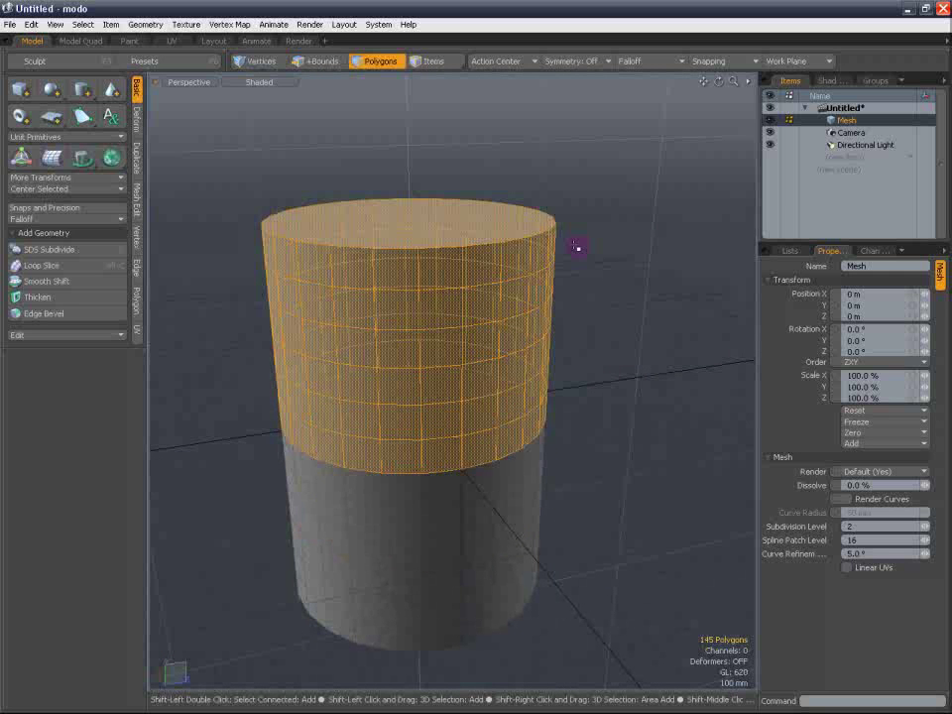
# Shrink the polygon selection back up toward the cylinder's top cap, and clear the selection
pyautogui.hotkey('shift', 'Down')
pyautogui.hotkey('shift', 'Down')
pyautogui.hotkey('shift', 'Down')
pyautogui.hotkey('shift', 'Down')
pyautogui.hotkey('shift', 'Down')
pyautogui.hotkey('shift', 'Down')
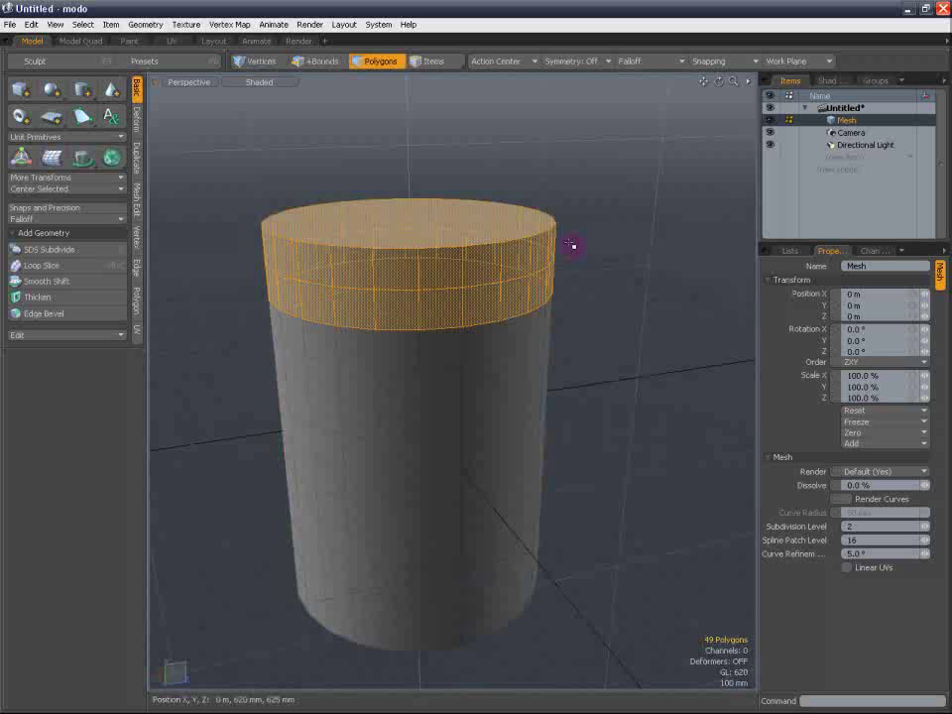
pyautogui.click(582, 299)
# Select a vertical row of horizontal edges on the cylinder's side, expand it to full edge loops, and remove them
pyautogui.keyDown('alt'); pyautogui.moveTo(582, 298); pyautogui.dragTo(346, 130); pyautogui.keyUp('alt')
pyautogui.click(320, 64)
pyautogui.moveTo(417, 148)
pyautogui.mouseDown()
pyautogui.moveTo(429, 263)
pyautogui.moveTo(409, 551)
pyautogui.mouseUp()
pyautogui.press('ctrl')
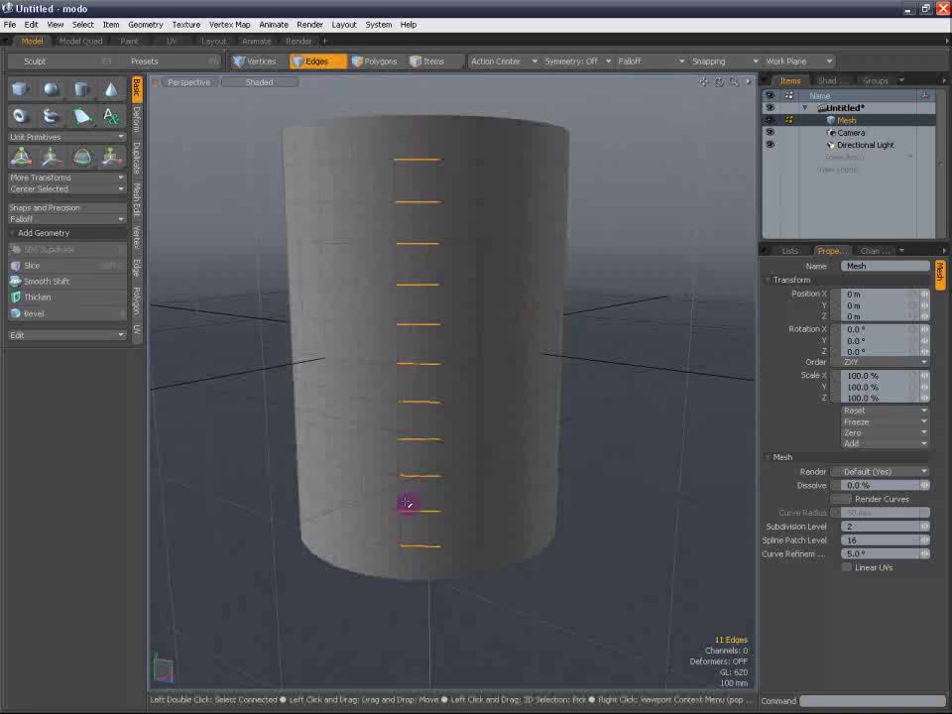
pyautogui.press('l')
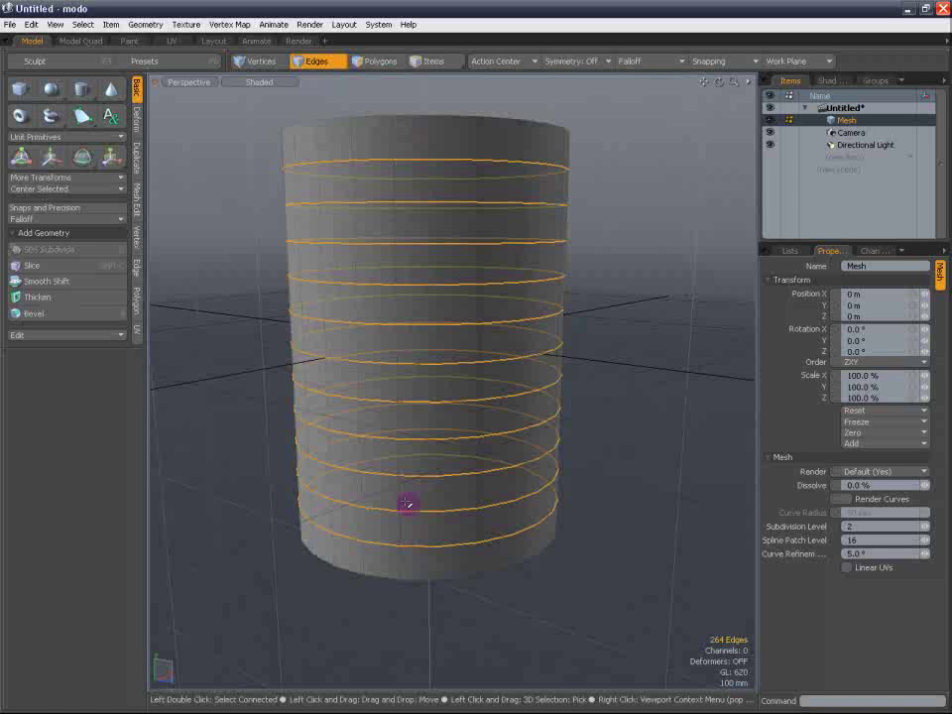
pyautogui.press('BackSpace')
# Select four adjacent polygons on the cylinder's side, apply a uniform Loop Slice with a count of 1, and clear the selection
pyautogui.keyDown('alt'); pyautogui.moveTo(596, 175); pyautogui.dragTo(611, 235); pyautogui.keyUp('alt')
pyautogui.click(370, 61)
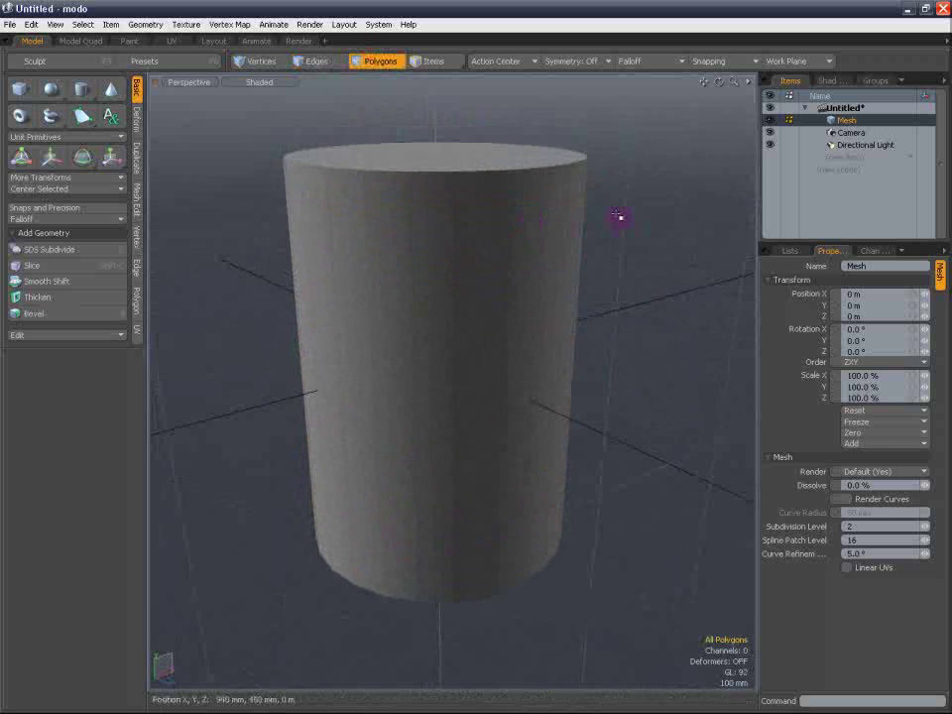
pyautogui.click(137, 204)
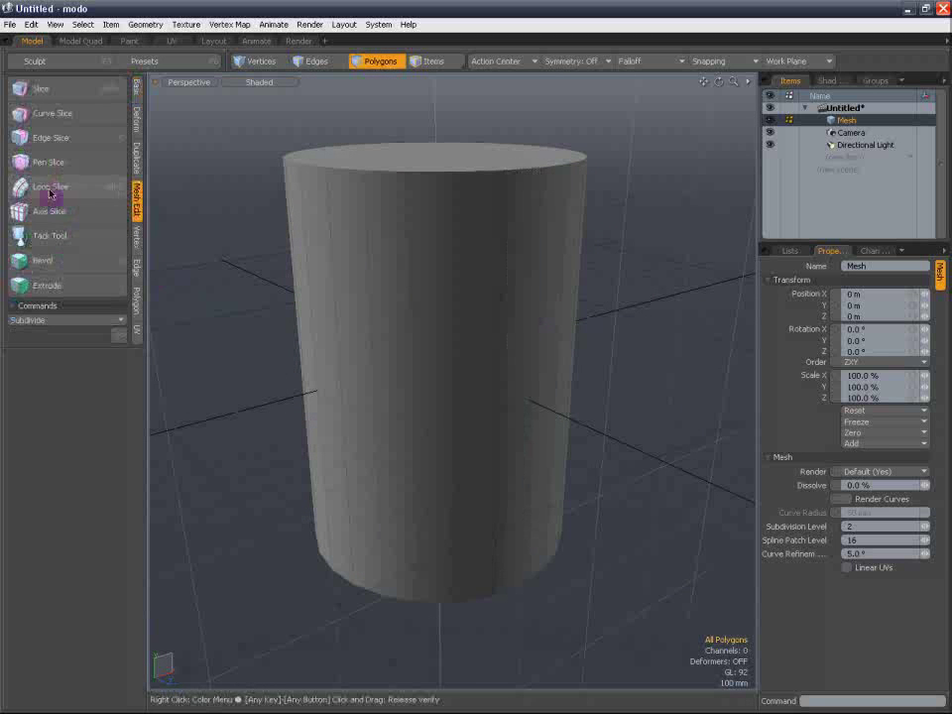
pyautogui.keyDown('alt'); pyautogui.moveTo(227, 287); pyautogui.dragTo(314, 344); pyautogui.keyUp('alt')
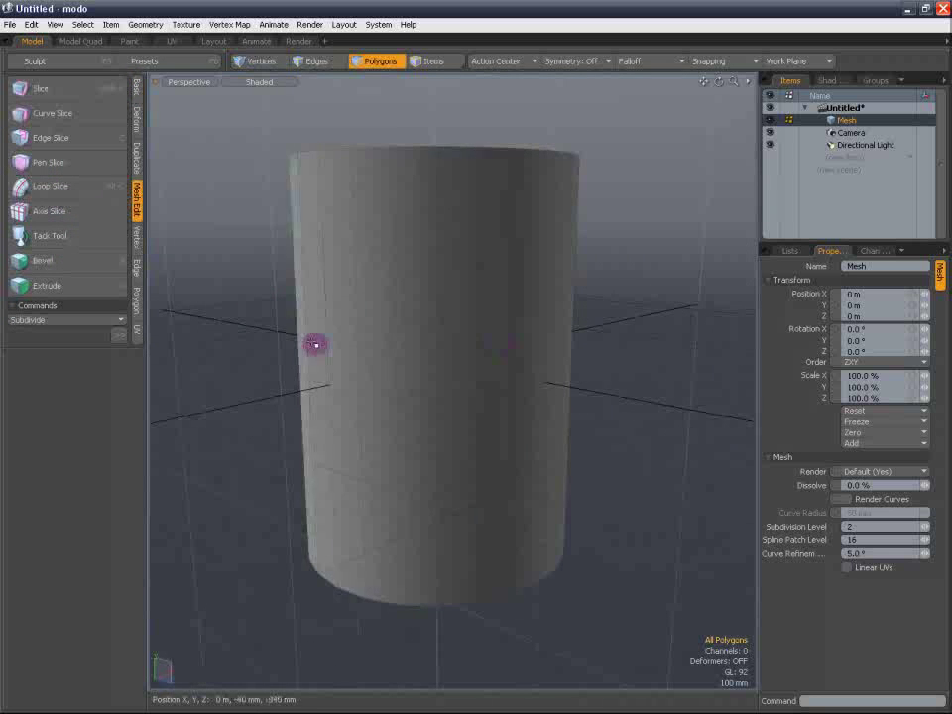
pyautogui.moveTo(504, 335); pyautogui.dragTo(377, 339)
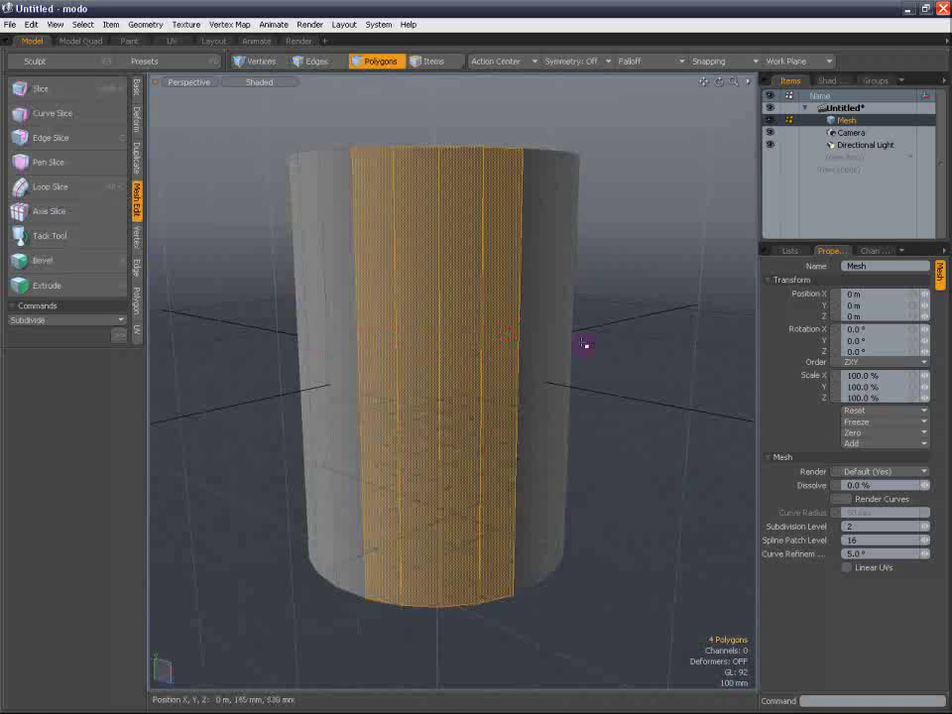
pyautogui.hotkey('alt', 'c')
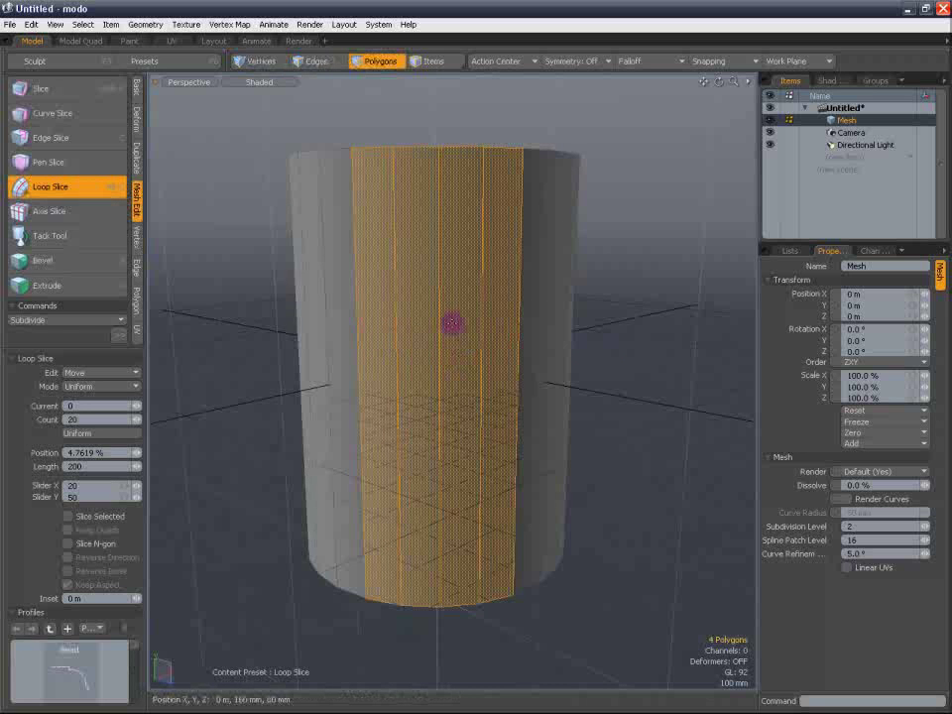
pyautogui.click(451, 325)
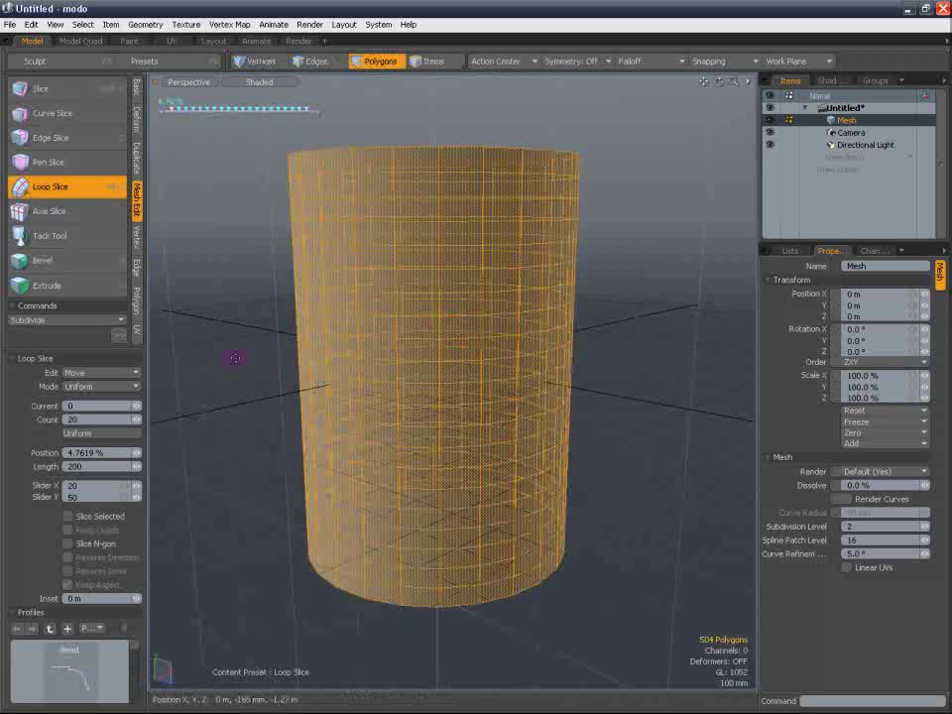
pyautogui.moveTo(136, 420); pyautogui.dragTo(80, 419)
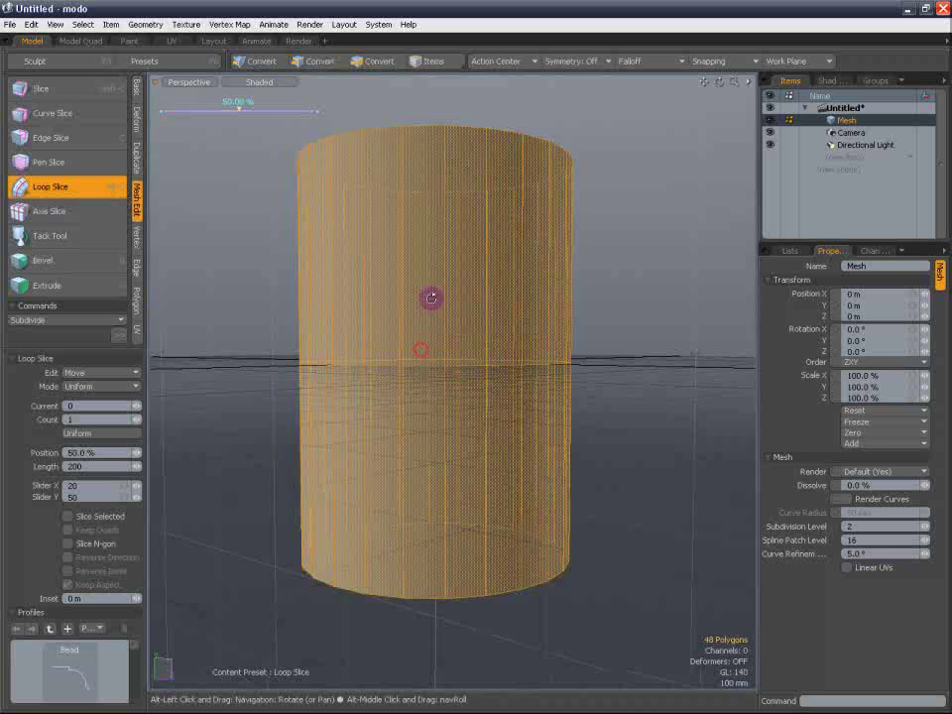
pyautogui.keyDown('alt'); pyautogui.moveTo(431, 298); pyautogui.dragTo(367, 342); pyautogui.keyUp('alt')
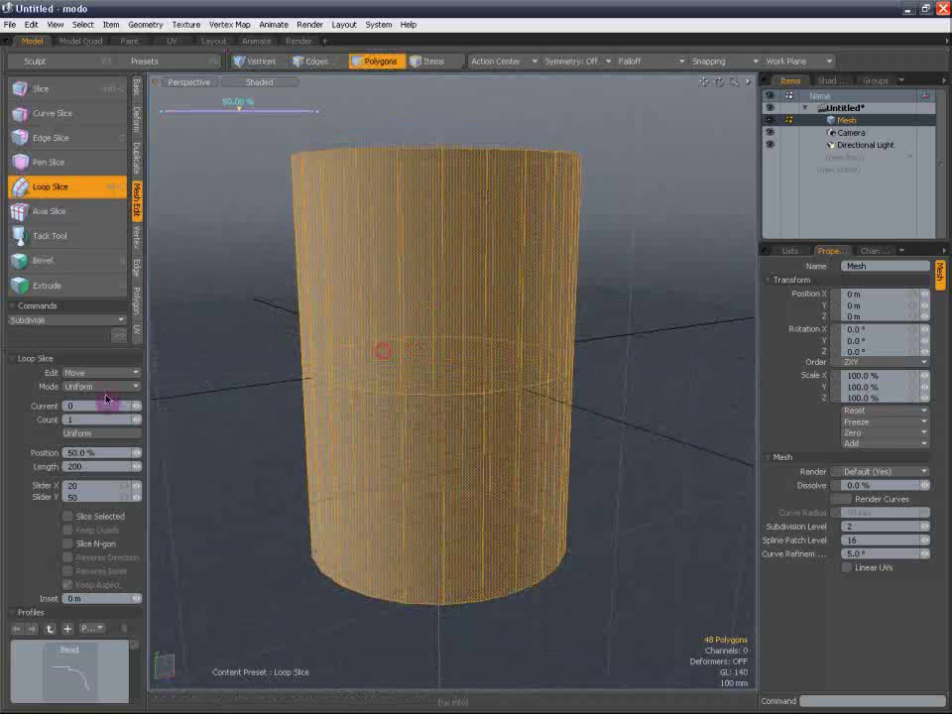
pyautogui.click(378, 62)
pyautogui.click(426, 119)
# Switch subdivision-surface smoothing on and off for the whole cylinder to compare the smoothed and plain polygon shapes
pyautogui.keyDown('alt'); pyautogui.moveTo(425, 119); pyautogui.dragTo(422, 196); pyautogui.keyUp('alt')
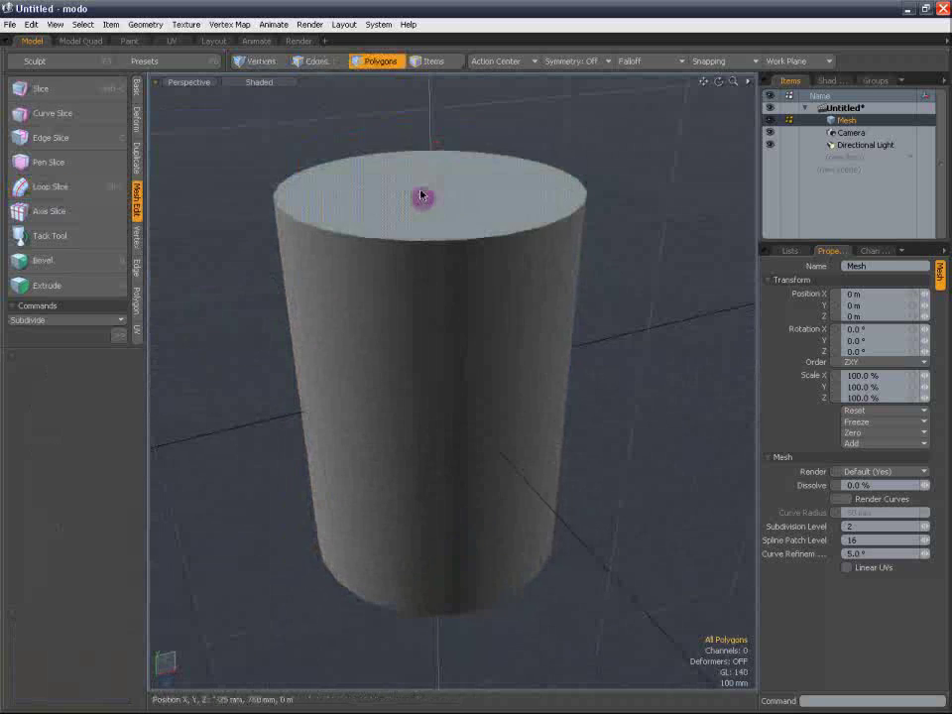
pyautogui.press('Tab')
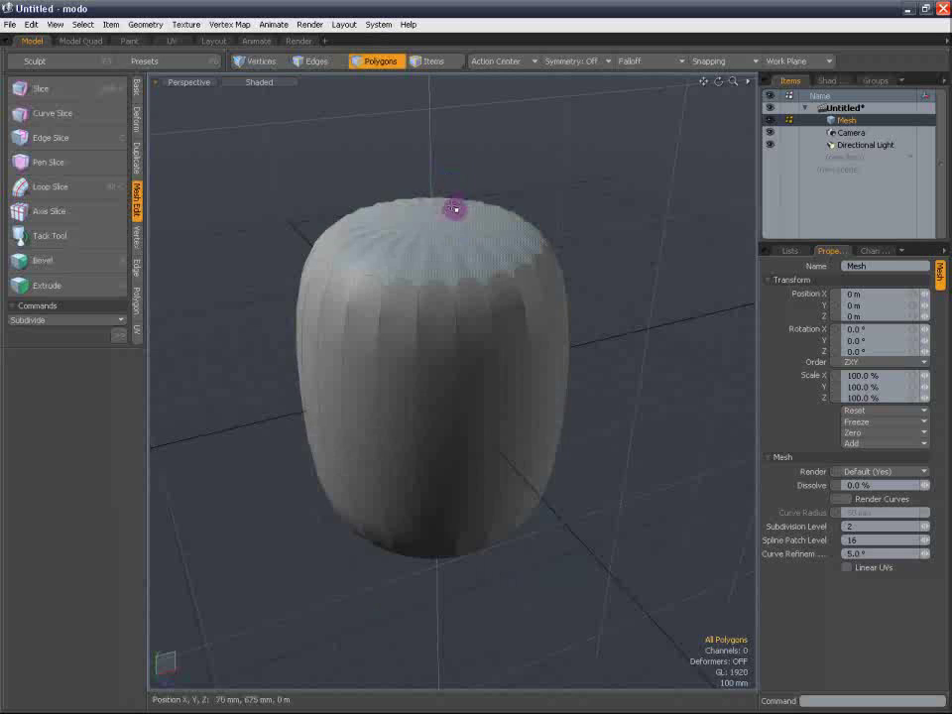
pyautogui.press('Tab')
pyautogui.press('Tab')
pyautogui.press('Tab')
pyautogui.press('Tab')
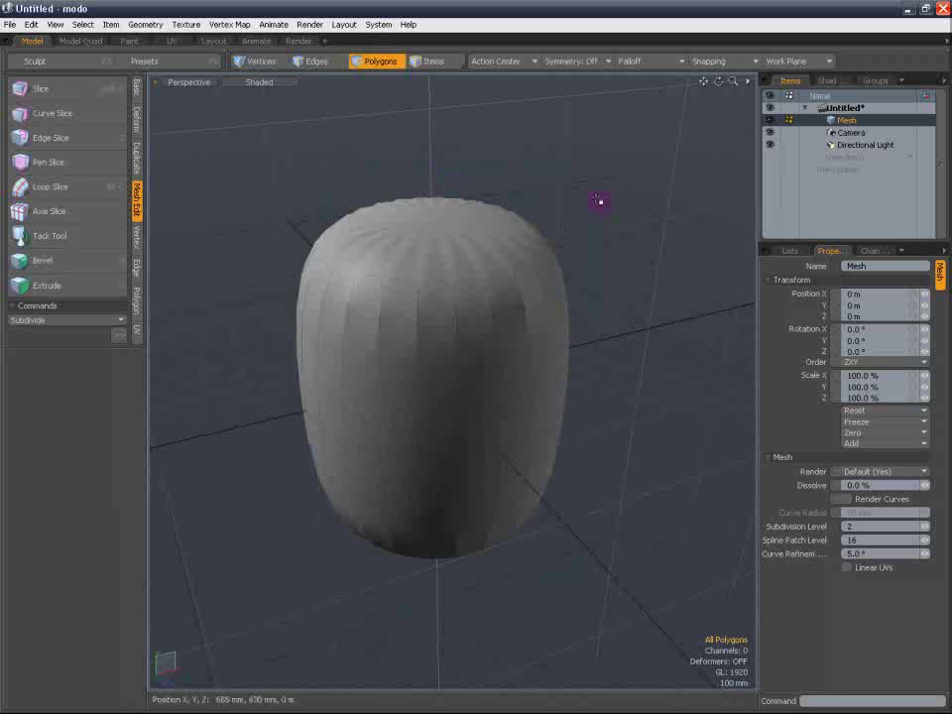
pyautogui.press('Tab')
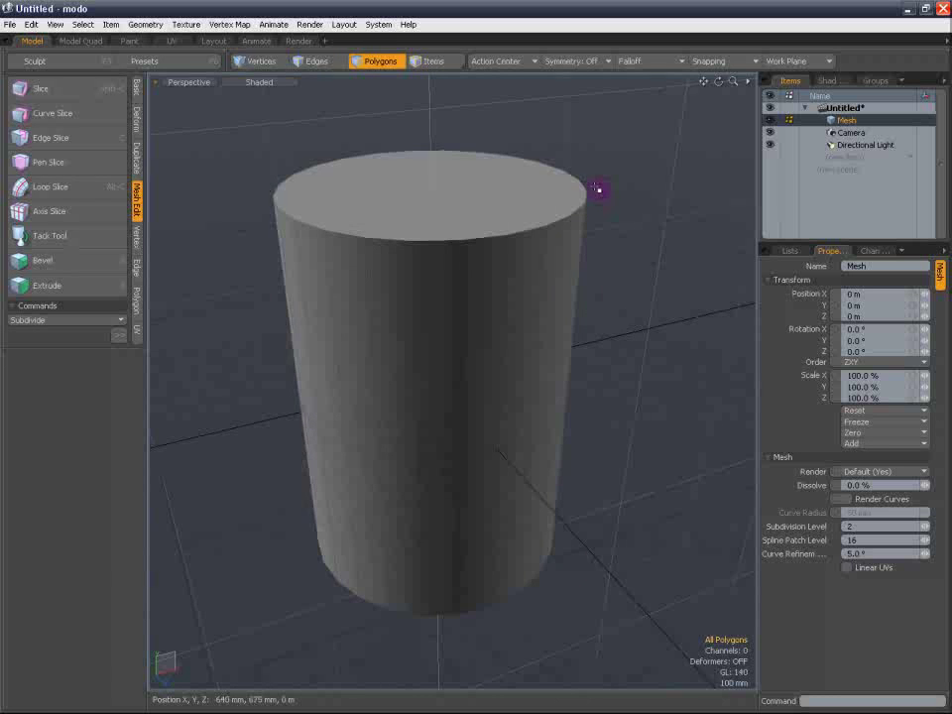
pyautogui.press('Tab')
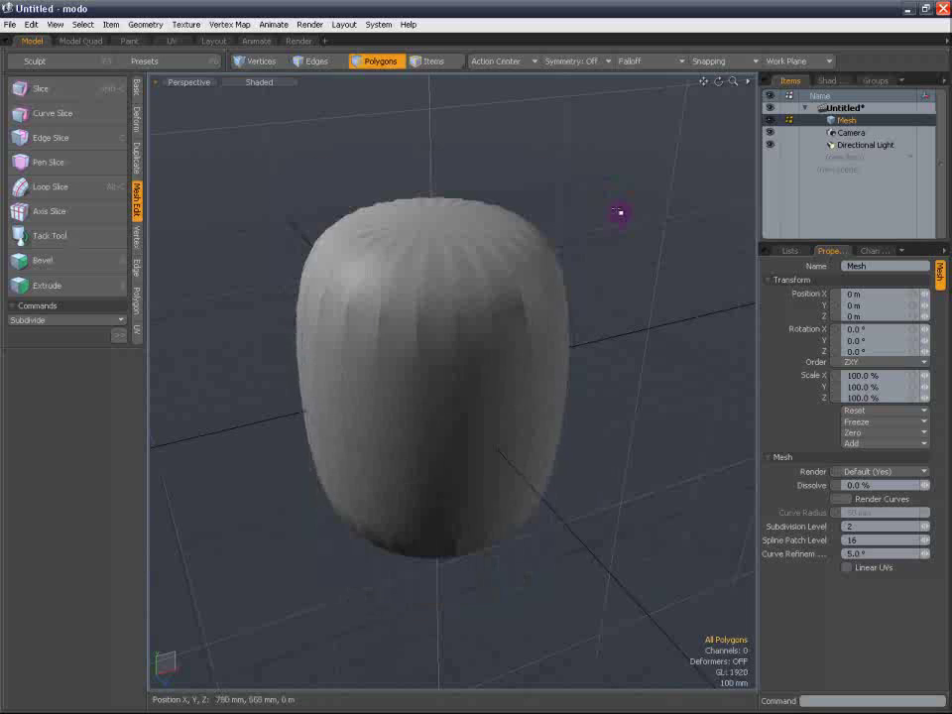
pyautogui.press('Tab')
pyautogui.press('Tab')
pyautogui.press('Tab')
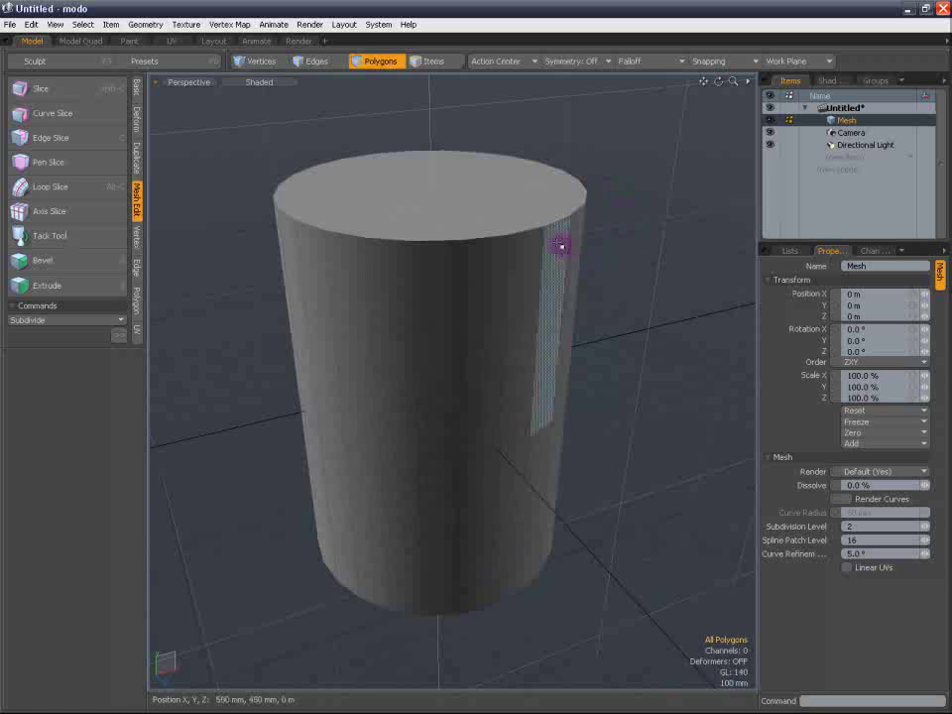
pyautogui.press('Tab')
pyautogui.press('Tab')
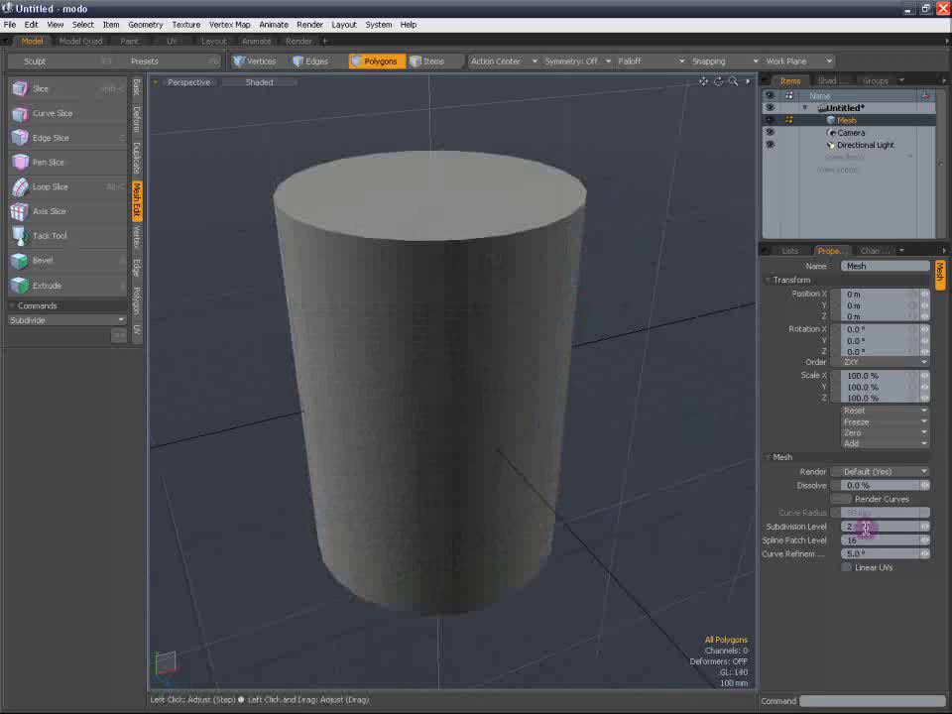
# Select all of the cylinder's connected polygons, convert them to subdivision surfaces, and convert them back to plain polygons
pyautogui.doubleClick(532, 347)
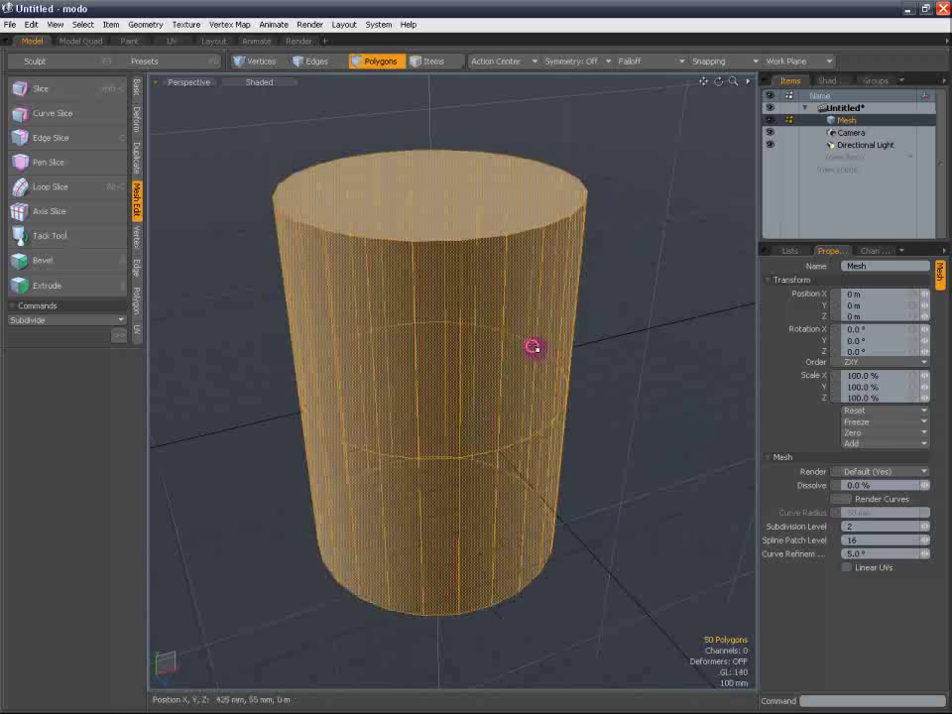
pyautogui.press('Tab')
pyautogui.click(640, 349)
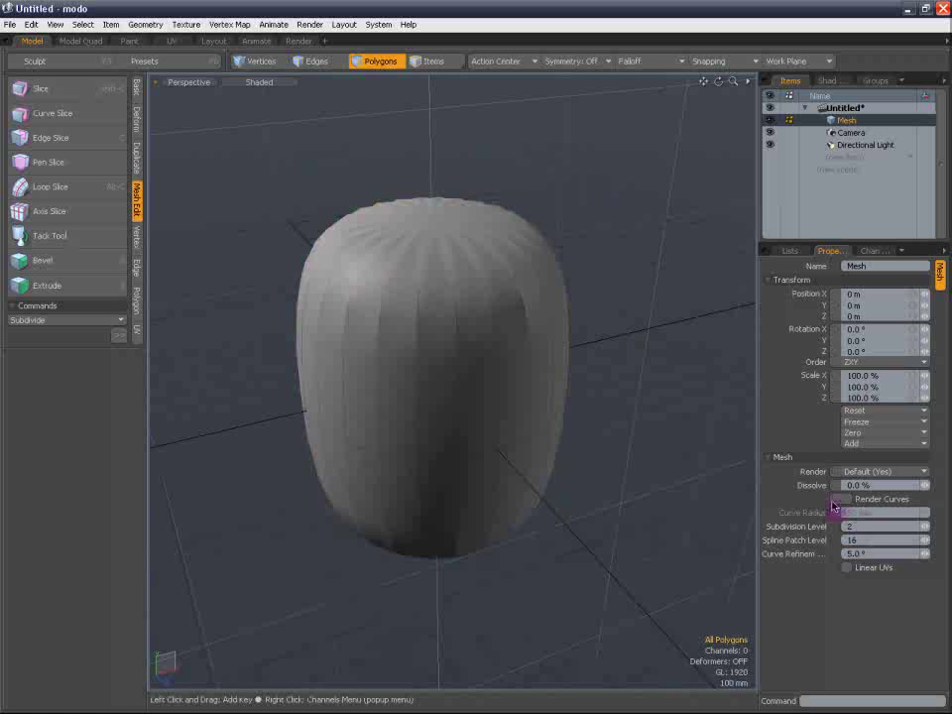
pyautogui.doubleClick(533, 410)
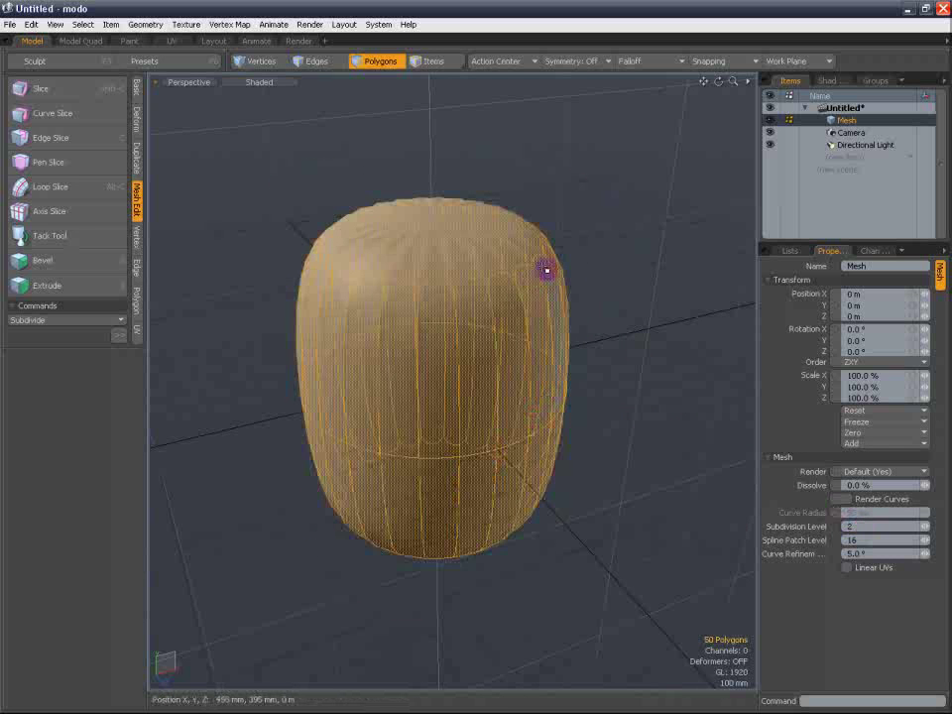
pyautogui.press('Tab')
pyautogui.click(627, 250)
# Select the whole cylinder, try SDS Subdivide on it twice, and undo the subdivision each time
pyautogui.click(136, 89)
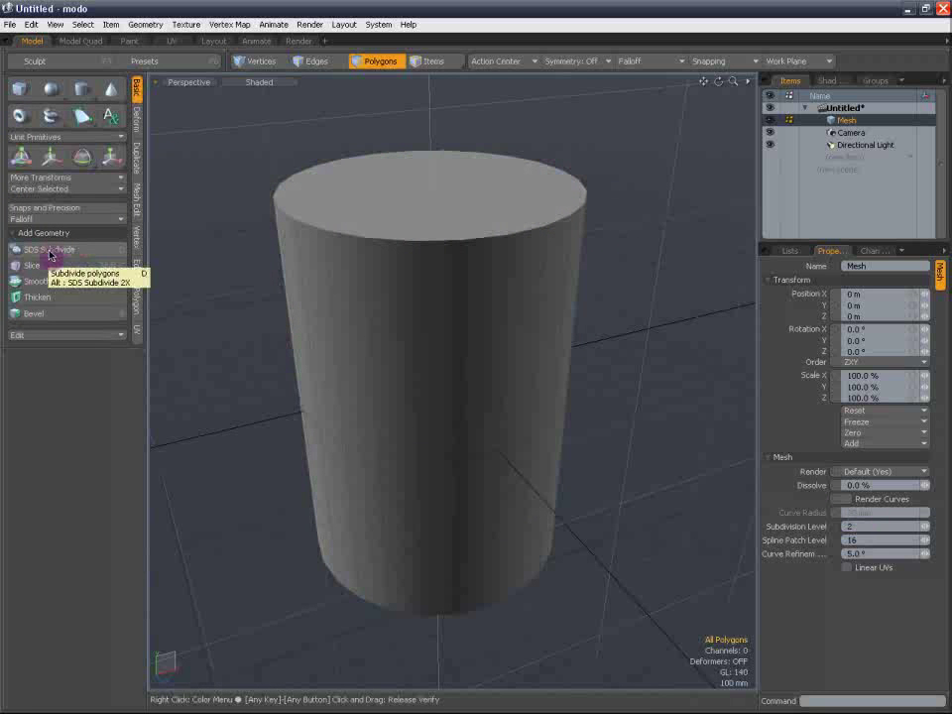
pyautogui.doubleClick(396, 289)
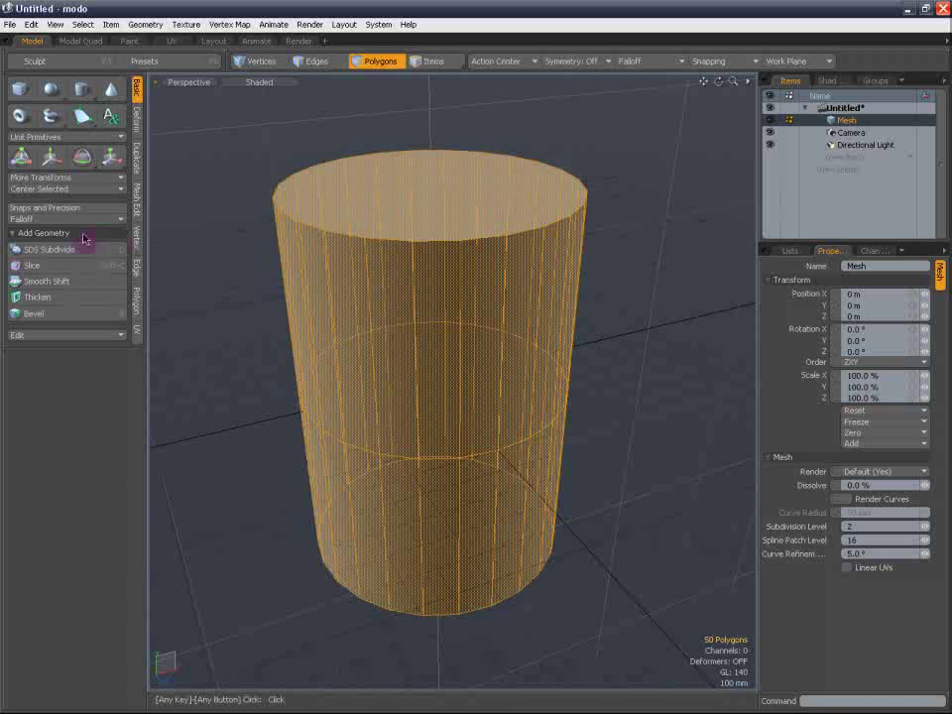
pyautogui.press('d')
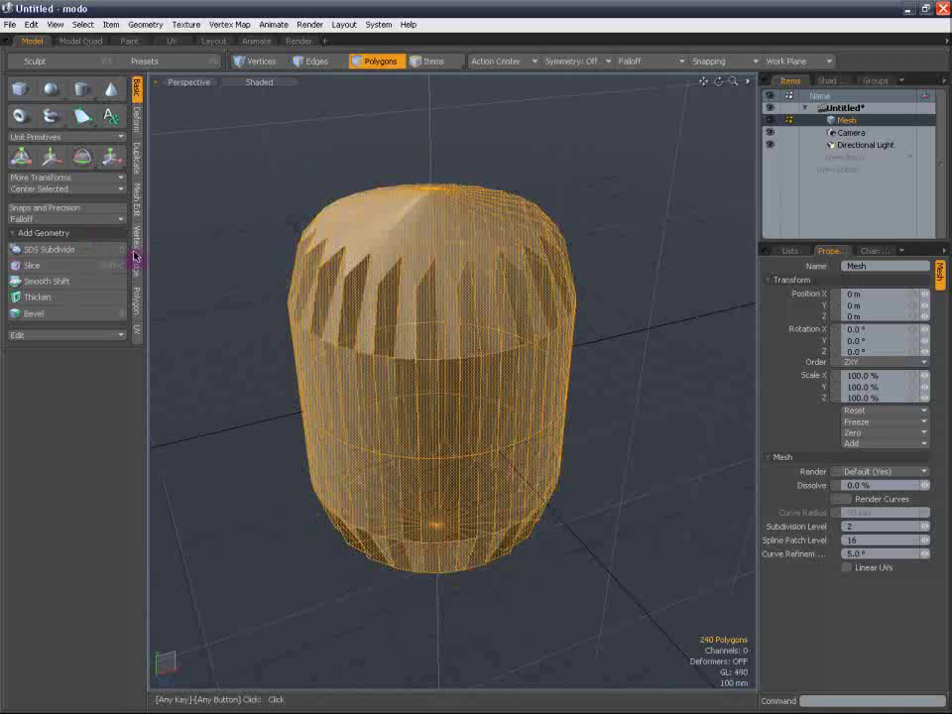
pyautogui.click(646, 302)
pyautogui.hotkey('ctrl', 'z')
pyautogui.hotkey('ctrl', 'z')
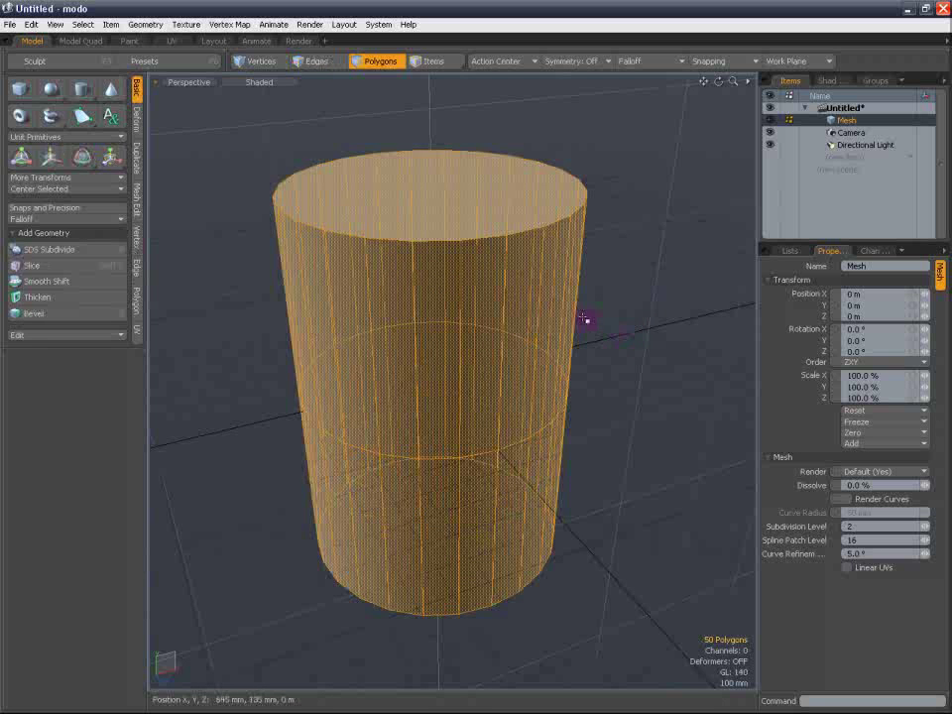
pyautogui.press('d')
pyautogui.hotkey('ctrl', 'z')
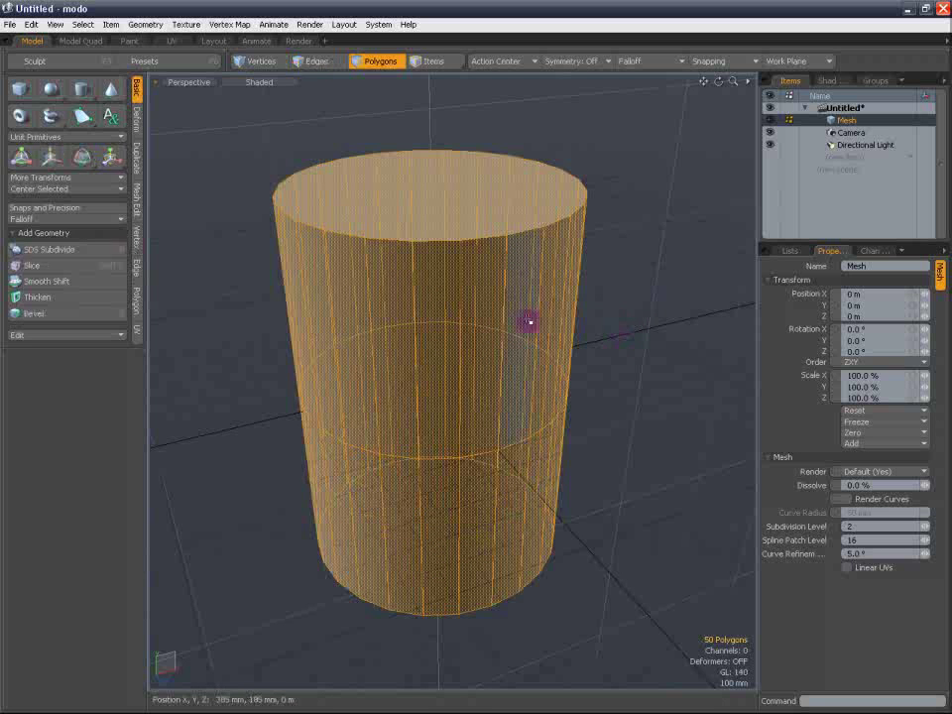
# Subdivide the selected cylinder polygons using the Faceted subdivision method
pyautogui.hotkey('shift', 'd')
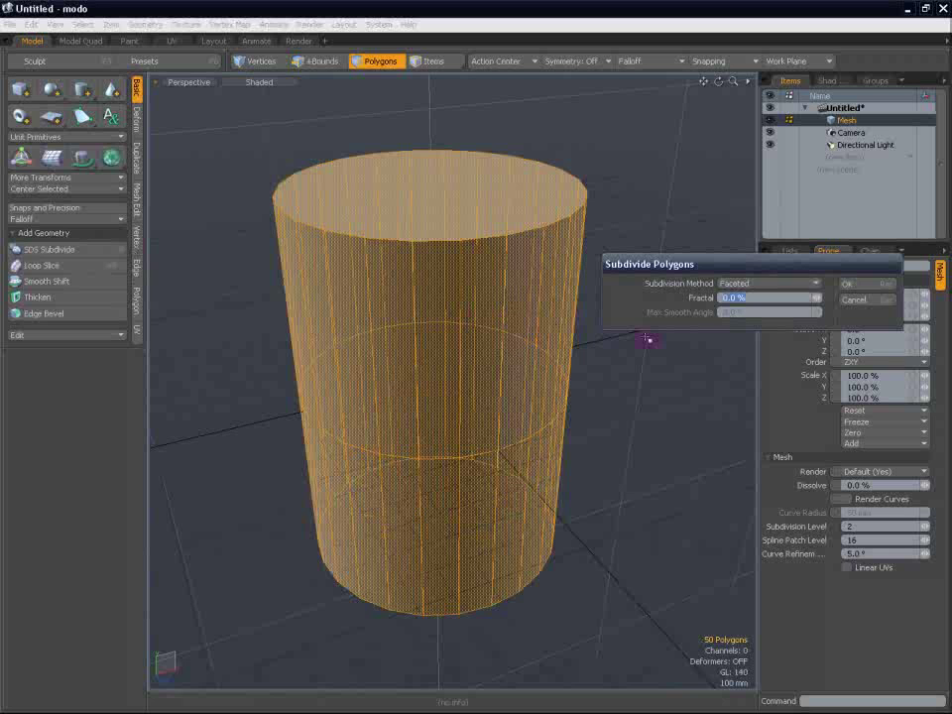
pyautogui.click(811, 284)
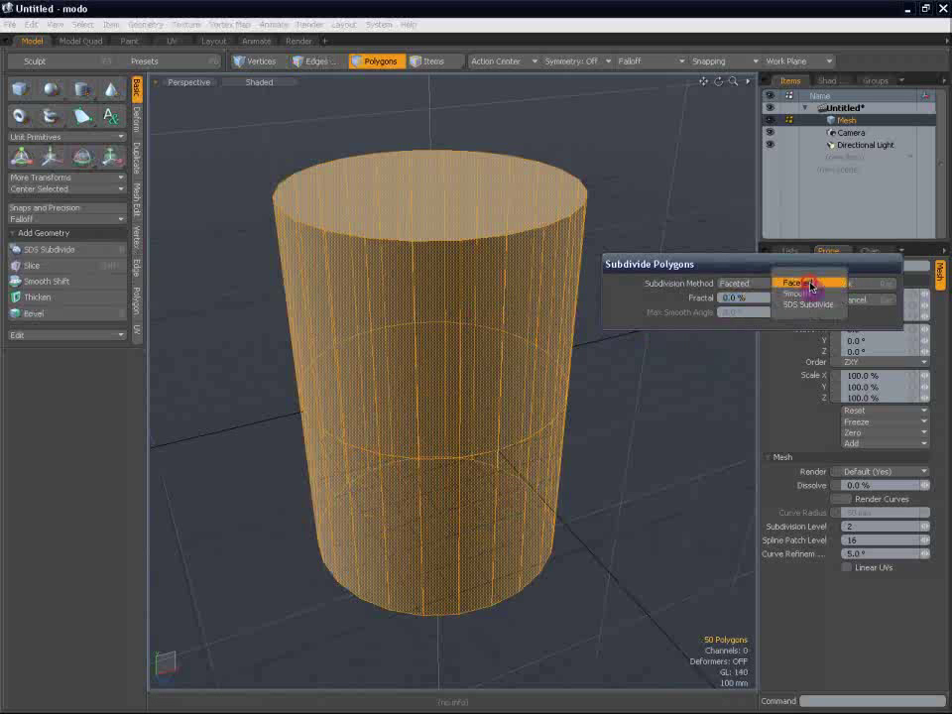
pyautogui.click(774, 282)
pyautogui.moveTo(763, 270); pyautogui.dragTo(480, 296)
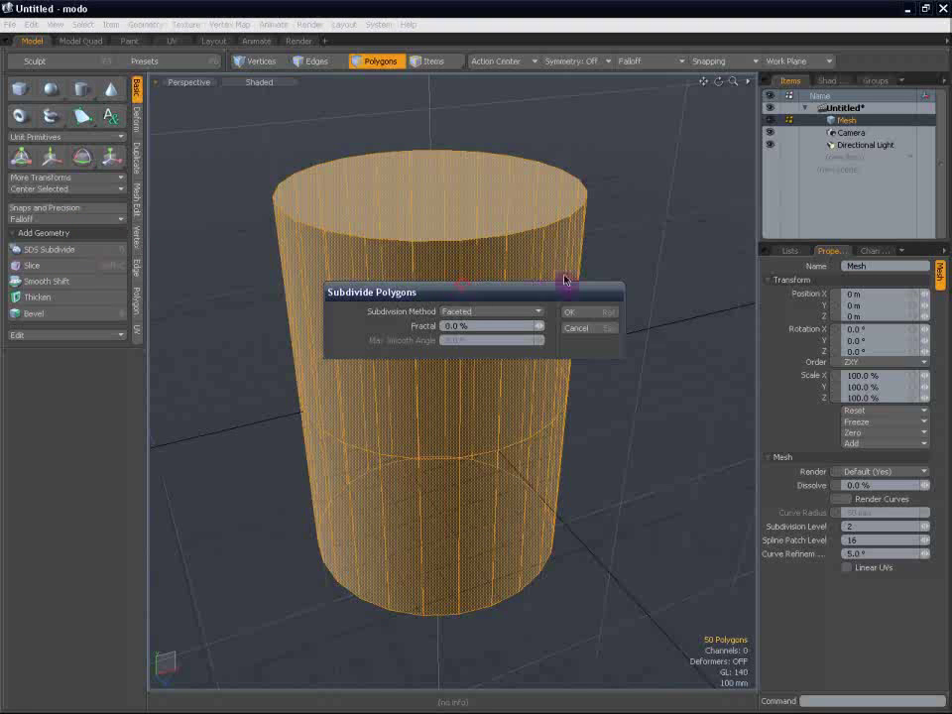
pyautogui.moveTo(565, 281); pyautogui.dragTo(103, 270)
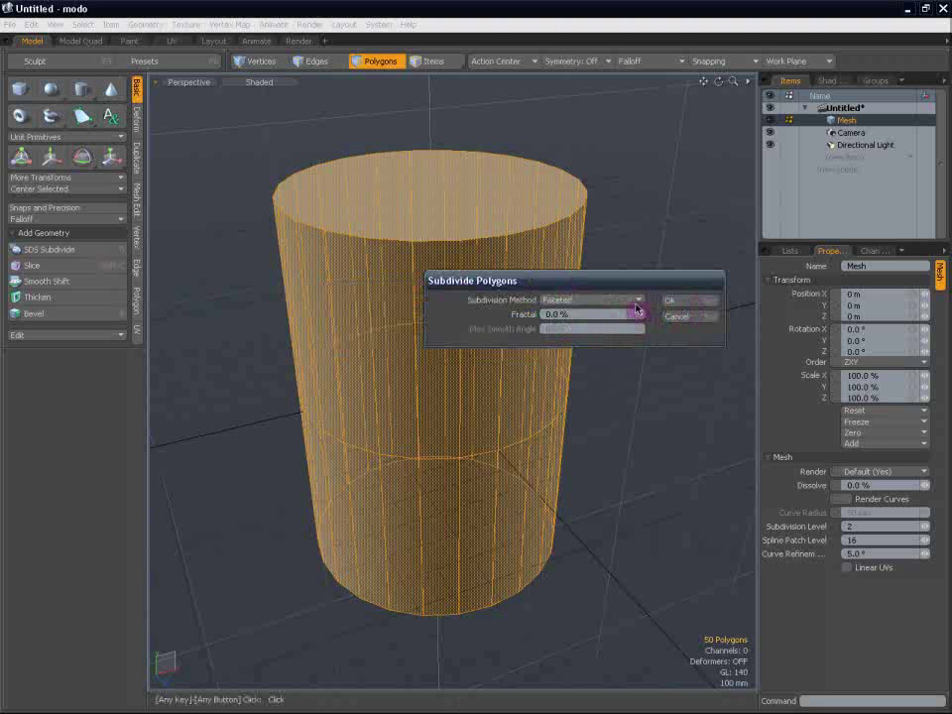
pyautogui.click(680, 304)
# Toggle subdivision-surface smoothing repeatedly on the subdivided cylinder, and leave the smoothing on
pyautogui.keyDown('alt'); pyautogui.moveTo(666, 344); pyautogui.dragTo(580, 386); pyautogui.keyUp('alt')
pyautogui.press('Tab')
pyautogui.press('Tab')
pyautogui.press('Tab')
pyautogui.press('Tab')
pyautogui.press('Tab')
pyautogui.keyDown('alt'); pyautogui.moveTo(646, 385); pyautogui.dragTo(555, 343); pyautogui.keyUp('alt')
pyautogui.press('Tab')
pyautogui.keyDown('alt'); pyautogui.moveTo(621, 284); pyautogui.dragTo(640, 313); pyautogui.keyUp('alt')
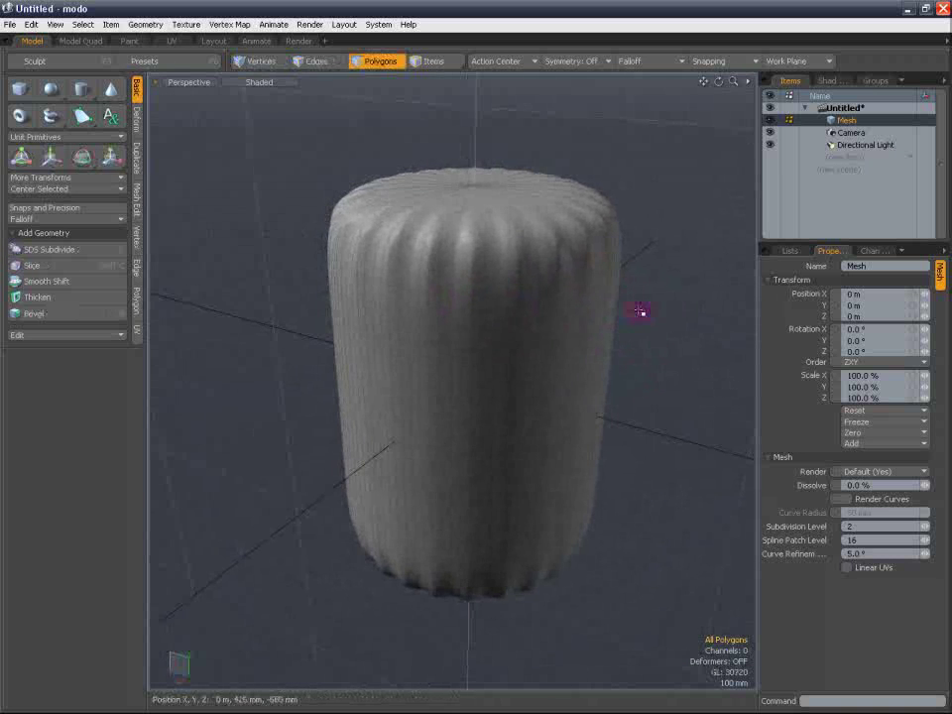
# Try a Subdivision Level of 4 on the mesh, and set the level back to 2
pyautogui.scroll(3, 591, 282)
pyautogui.scroll(2, 590, 281)
pyautogui.scroll(-2, 625, 270)
pyautogui.keyDown('alt'); pyautogui.keyDown('shift'); pyautogui.moveTo(552, 331); pyautogui.dragTo(539, 311); pyautogui.keyUp('shift'); pyautogui.keyUp('alt')
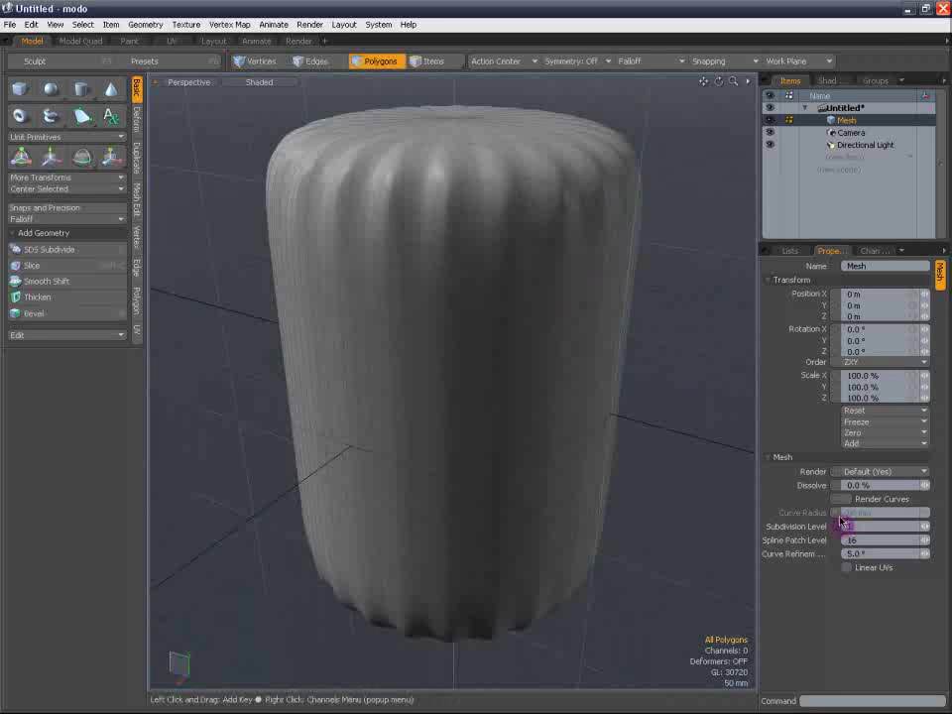
pyautogui.write('4')
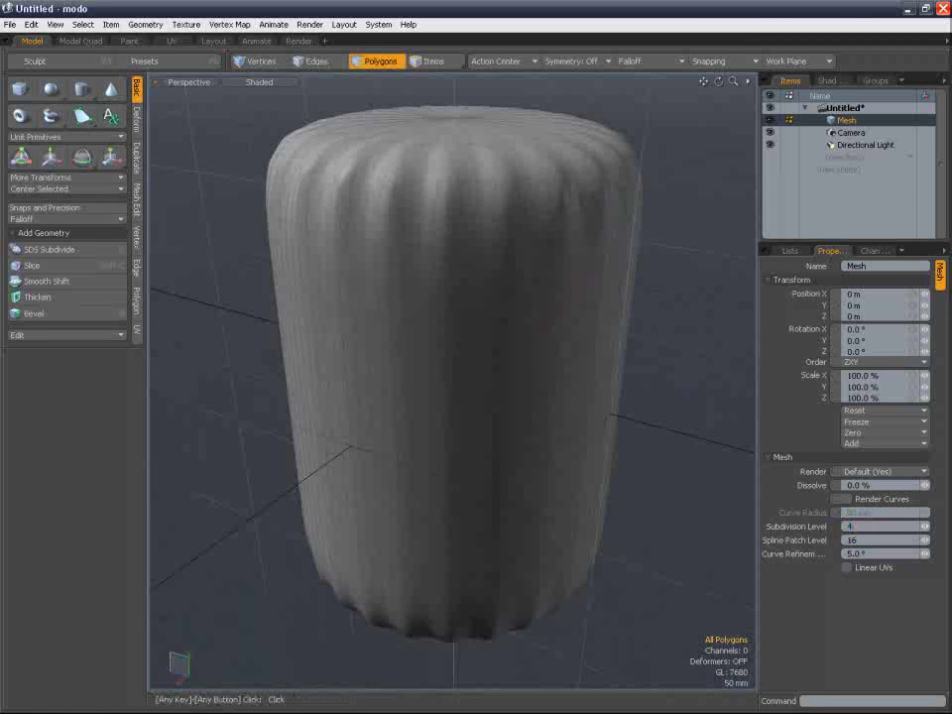
pyautogui.click(853, 527)
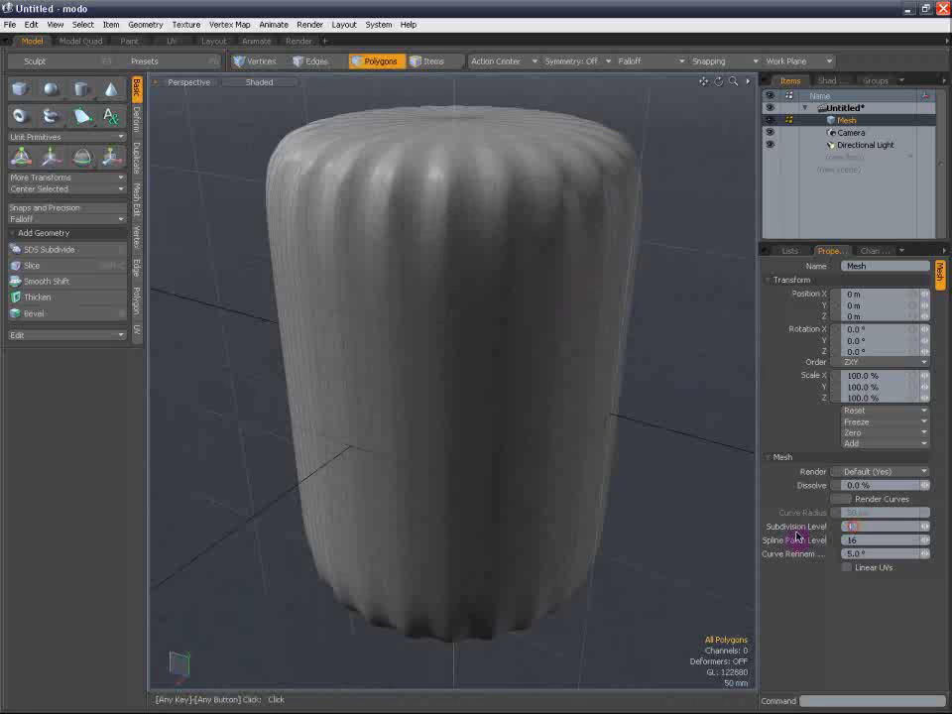
# Turn off subdivision-surface smoothing on the cylinder and view the underlying polygon mesh as a whole
pyautogui.press('Tab')
pyautogui.keyDown('alt'); pyautogui.moveTo(681, 266); pyautogui.dragTo(527, 259); pyautogui.keyUp('alt')
pyautogui.keyDown('alt'); pyautogui.keyDown('shift'); pyautogui.moveTo(638, 271); pyautogui.dragTo(506, 261); pyautogui.keyUp('shift'); pyautogui.keyUp('alt')
pyautogui.scroll(-2, 471, 227)
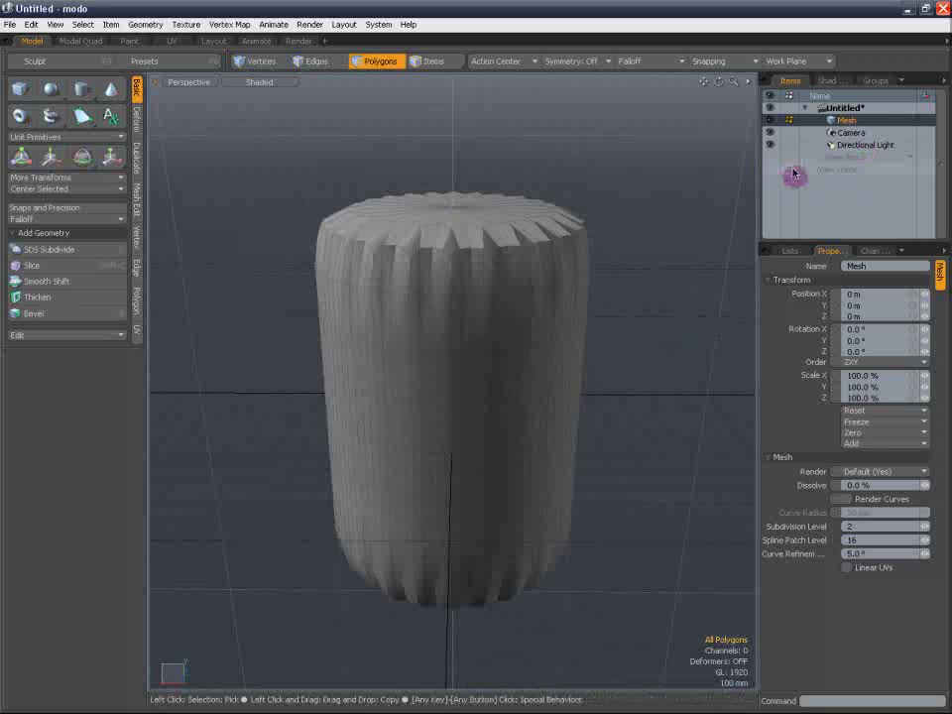
# Add a new Mesh item to the scene's item list
pyautogui.click(874, 159)
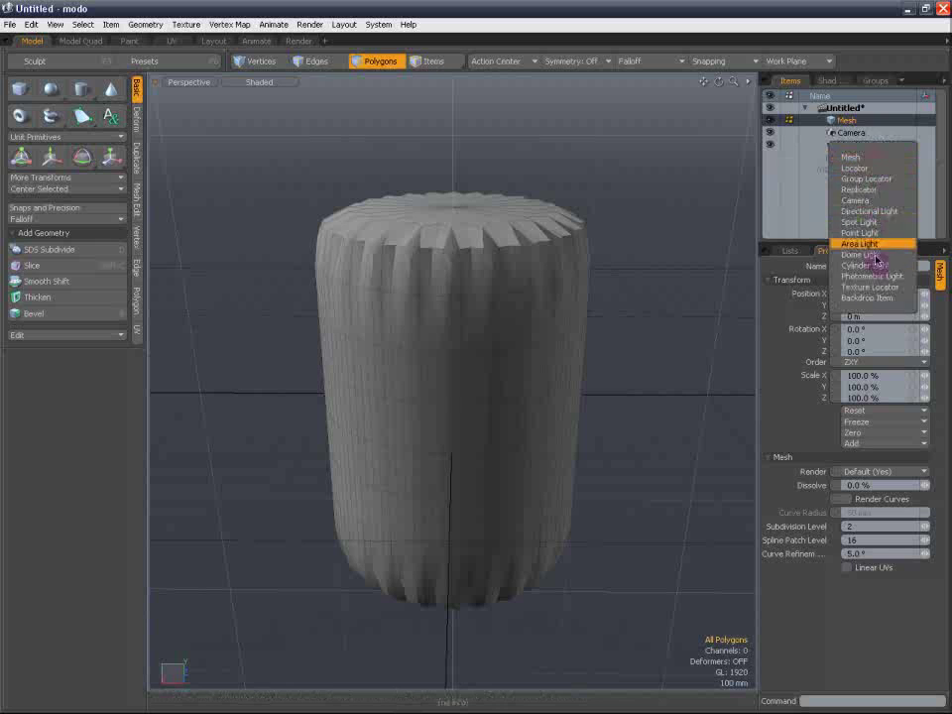
pyautogui.click(797, 186)
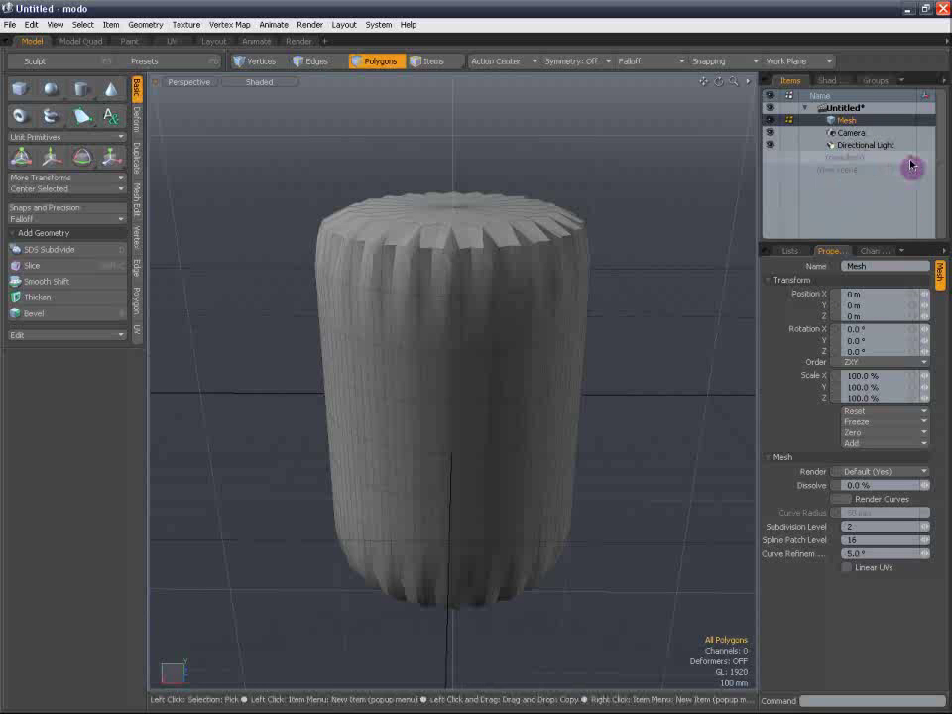
pyautogui.click(914, 163)
pyautogui.click(827, 207)
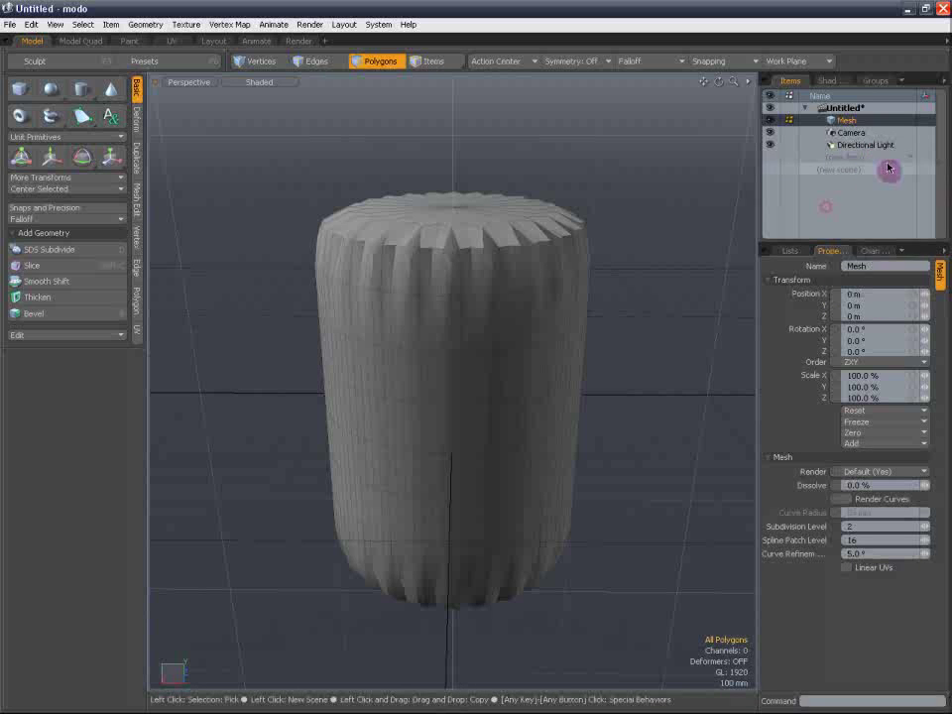
pyautogui.click(890, 159)
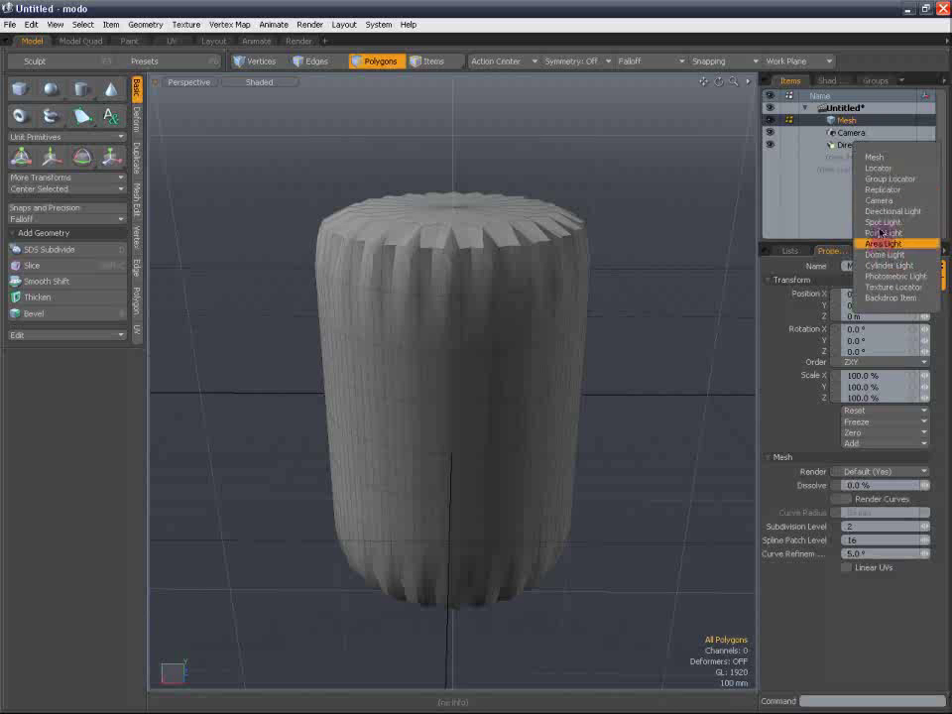
pyautogui.click(896, 159)
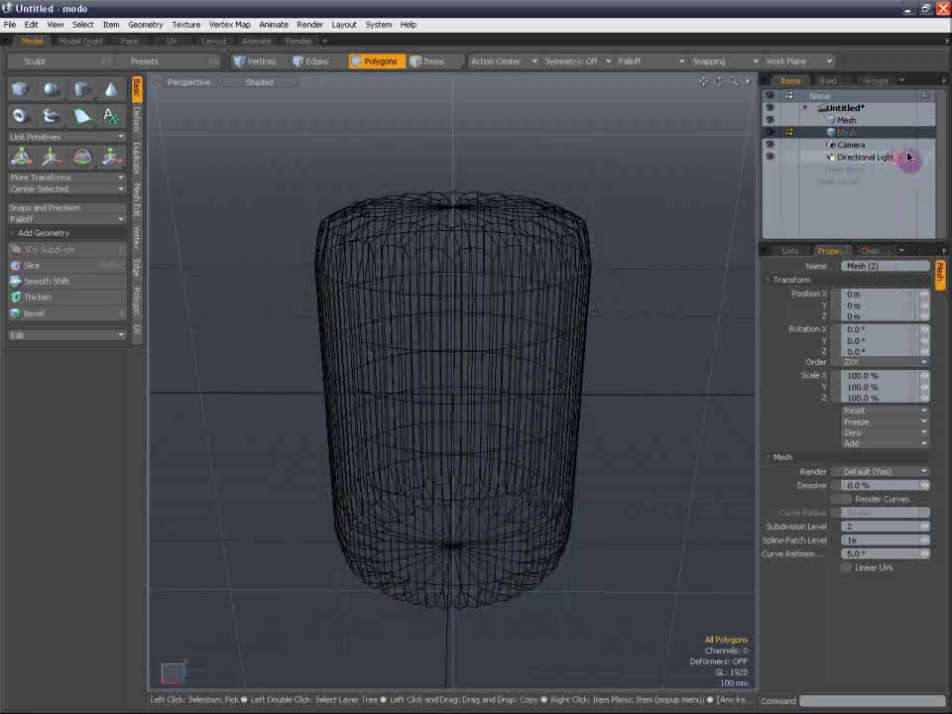
# Delete the newly added empty mesh item from the scene, undoing and repeating the deletion
pyautogui.click(871, 170)
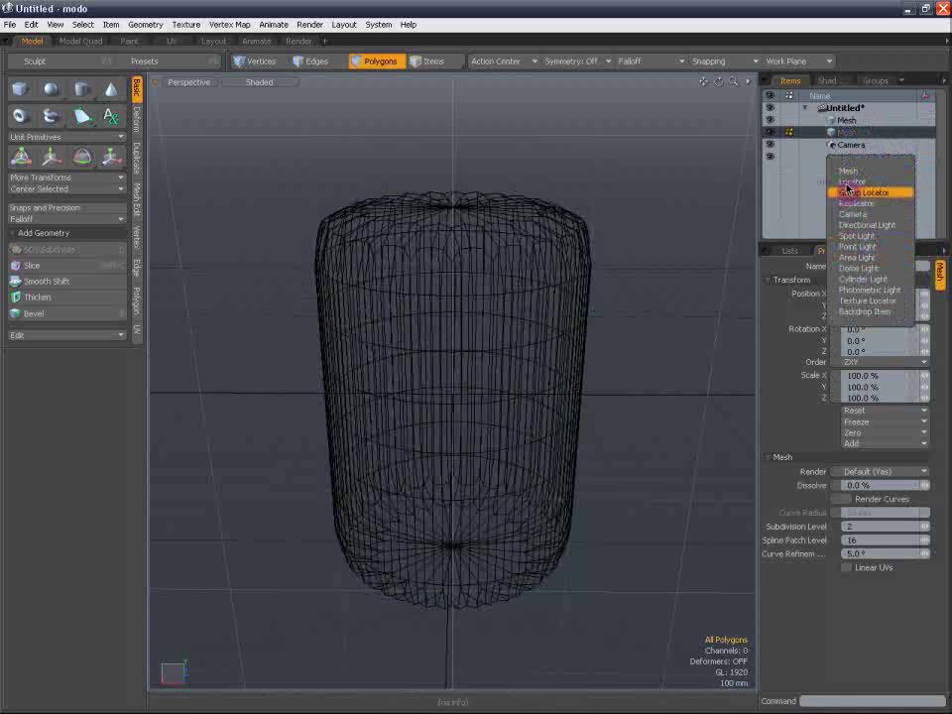
pyautogui.click(867, 224)
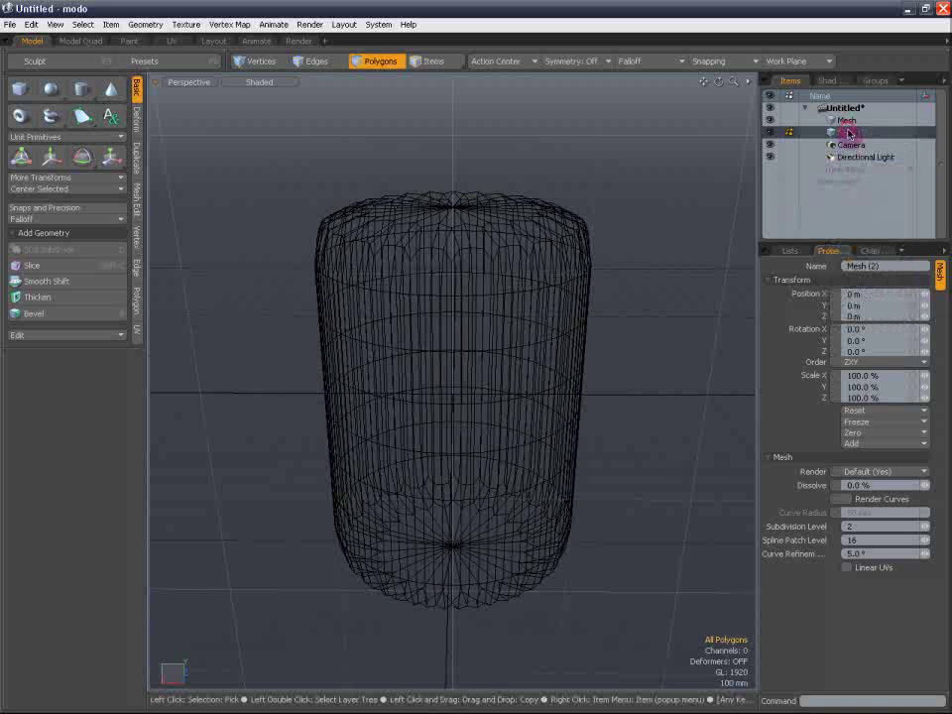
pyautogui.press('Delete')
pyautogui.hotkey('ctrl', 'z')
pyautogui.press('Delete')
pyautogui.hotkey('ctrl', 'z')
pyautogui.press('Delete')
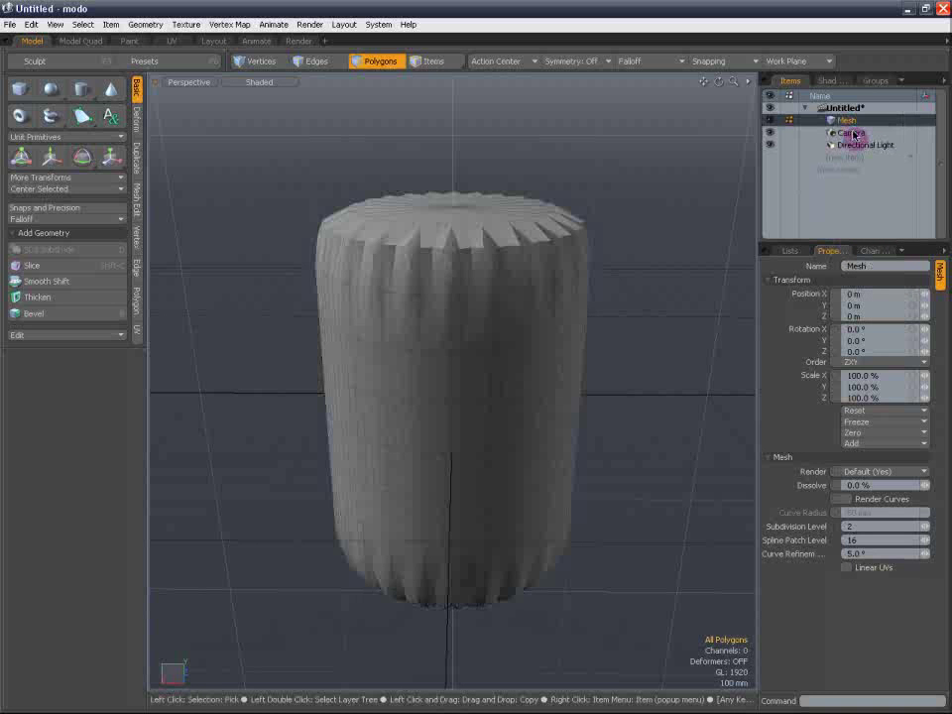
# Select the ring of polygons covering the cylinder's top and activate Bevel on them with Group Polygons enabled
pyautogui.keyDown('alt'); pyautogui.moveTo(630, 227); pyautogui.dragTo(180, 174); pyautogui.keyUp('alt')
pyautogui.moveTo(522, 265)
pyautogui.keyDown('alt'); pyautogui.mouseDown()
pyautogui.moveTo(504, 217)
pyautogui.moveTo(510, 259)
pyautogui.moveTo(422, 315)
pyautogui.moveTo(522, 293)
pyautogui.moveTo(520, 351)
pyautogui.moveTo(495, 361)
pyautogui.moveTo(499, 330)
pyautogui.mouseUp(); pyautogui.keyUp('alt')
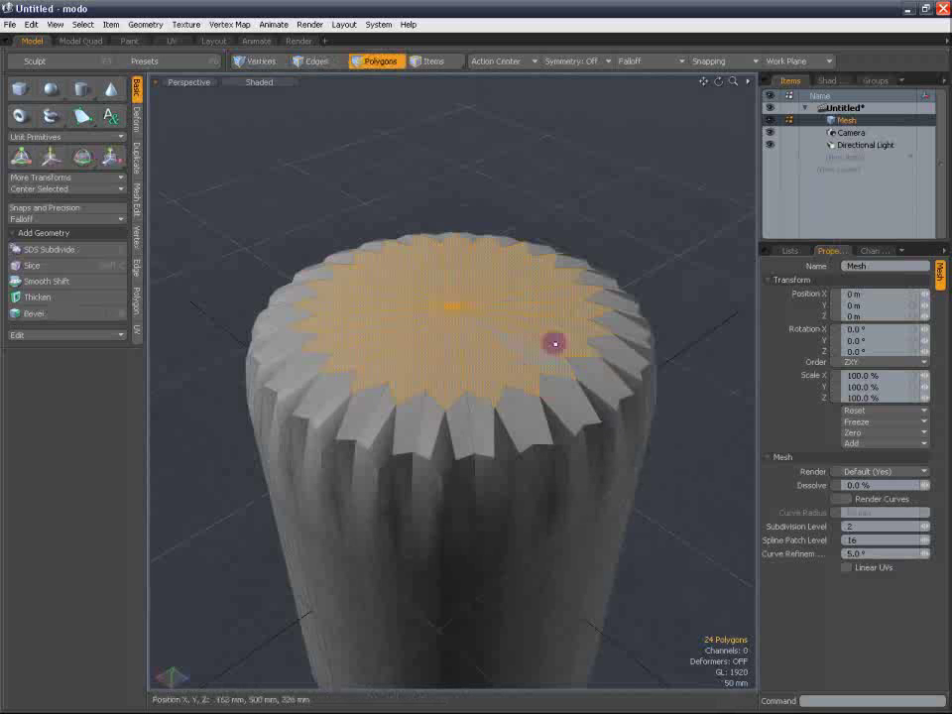
pyautogui.press('b')
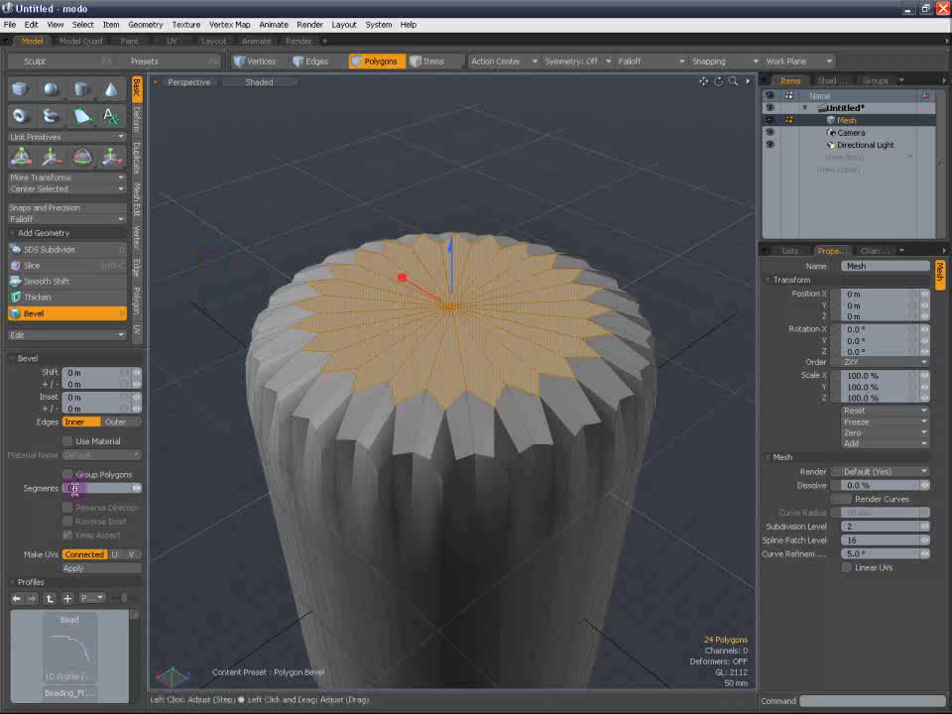
pyautogui.click(69, 476)
pyautogui.click(426, 273)
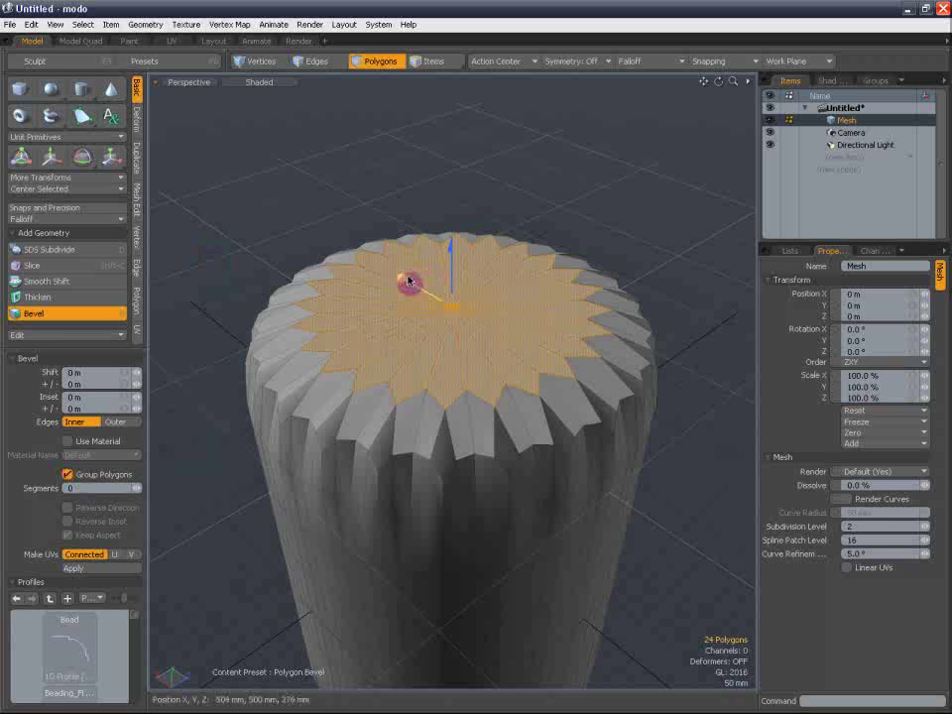
# Try bevelling the top polygons as a group with about 96 mm shift and 37.6 mm inset, and undo the bevel
pyautogui.moveTo(409, 281); pyautogui.dragTo(466, 292)
pyautogui.keyDown('alt'); pyautogui.moveTo(519, 311); pyautogui.dragTo(510, 283); pyautogui.keyUp('alt')
pyautogui.keyDown('alt'); pyautogui.keyDown('shift'); pyautogui.moveTo(507, 226); pyautogui.dragTo(493, 259); pyautogui.keyUp('shift'); pyautogui.keyUp('alt')
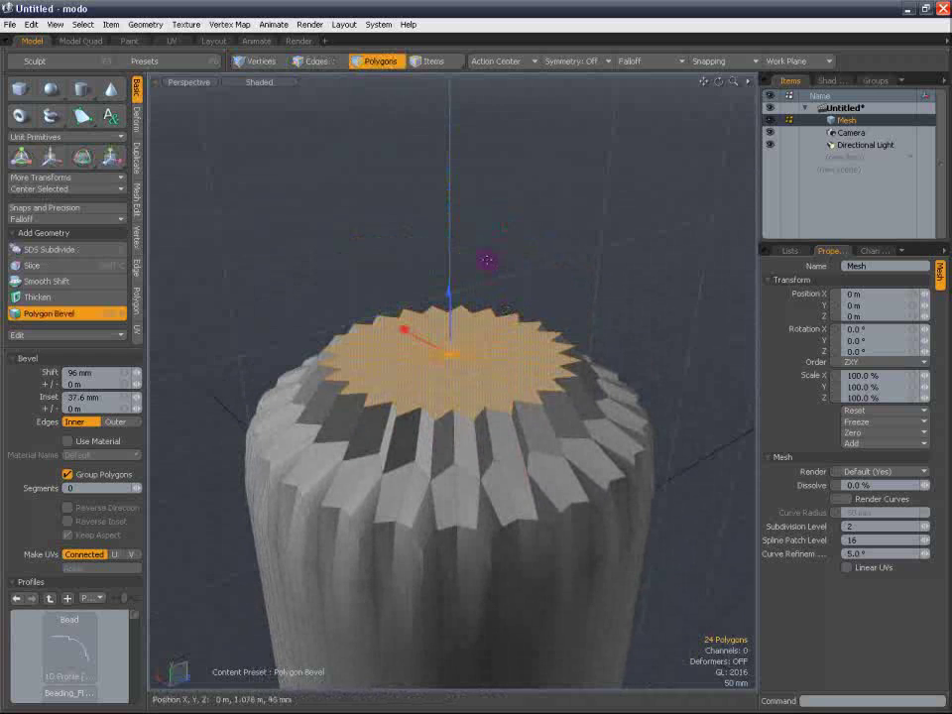
pyautogui.press('space')
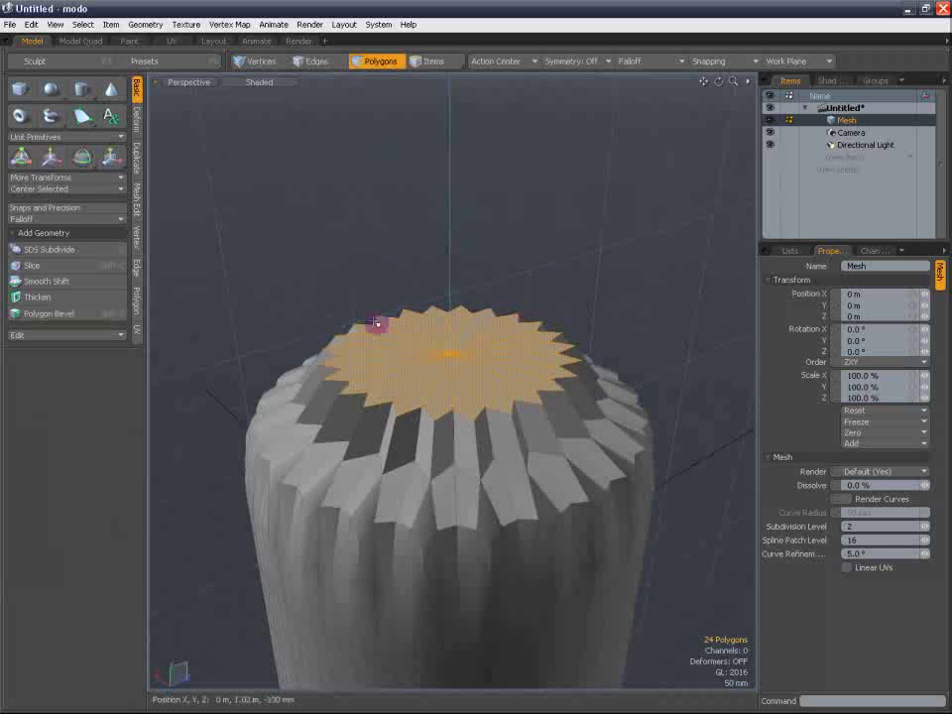
pyautogui.hotkey('ctrl', 'z')
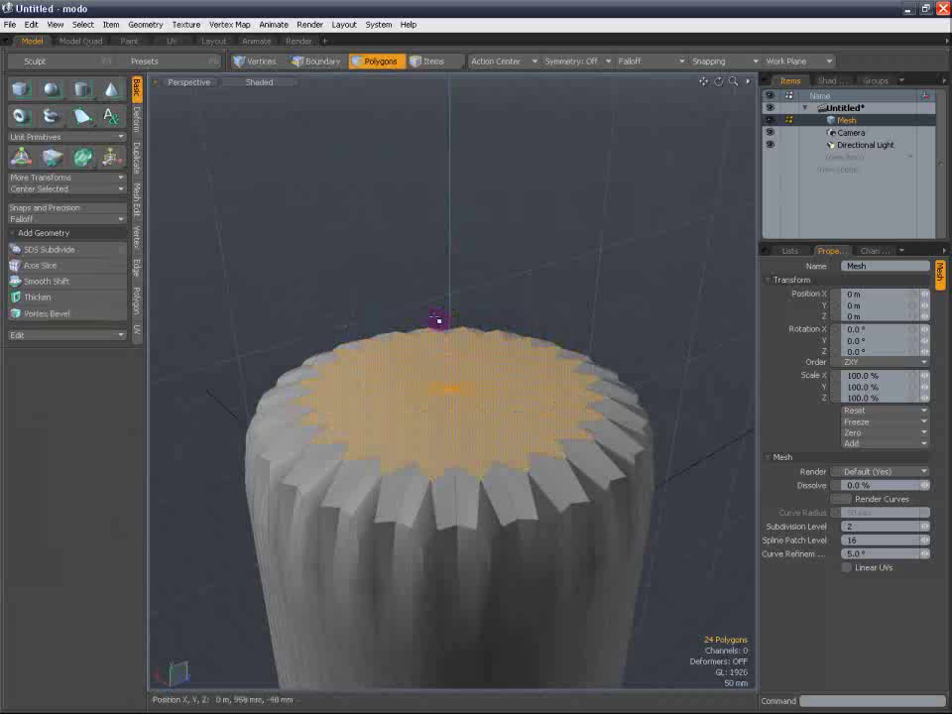
# Bevel the top polygons with about 152 mm shift and 45.6 mm inset, and bevel them again into a narrower raised cap
pyautogui.press('b')
pyautogui.moveTo(450, 376)
pyautogui.mouseDown()
pyautogui.moveTo(411, 320)
pyautogui.moveTo(467, 366)
pyautogui.moveTo(463, 386)
pyautogui.mouseUp()
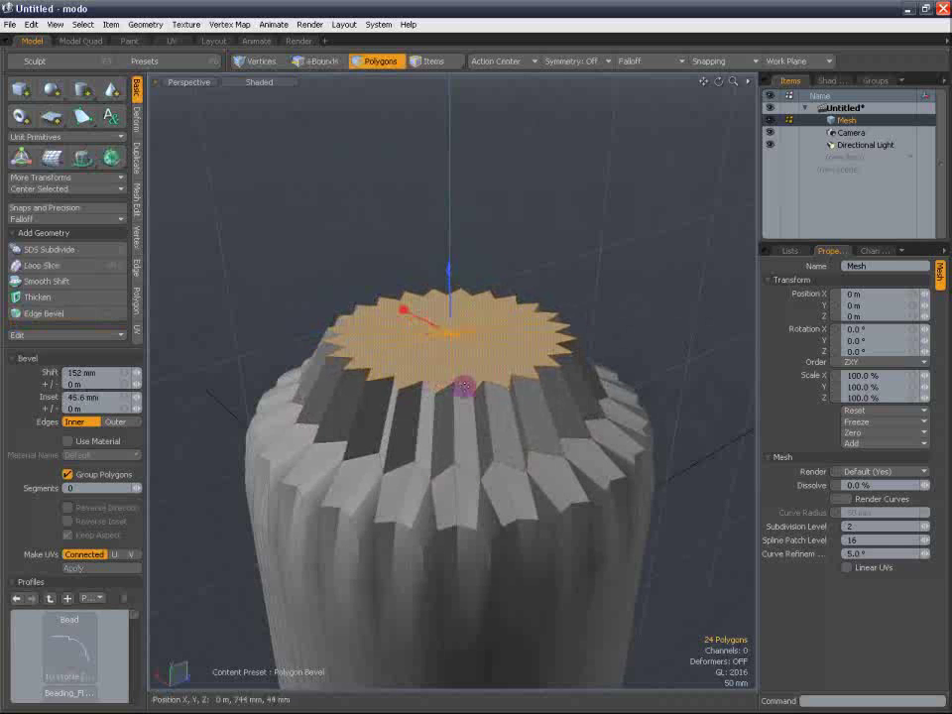
pyautogui.keyDown('shift'); pyautogui.click(447, 359); pyautogui.keyUp('shift')
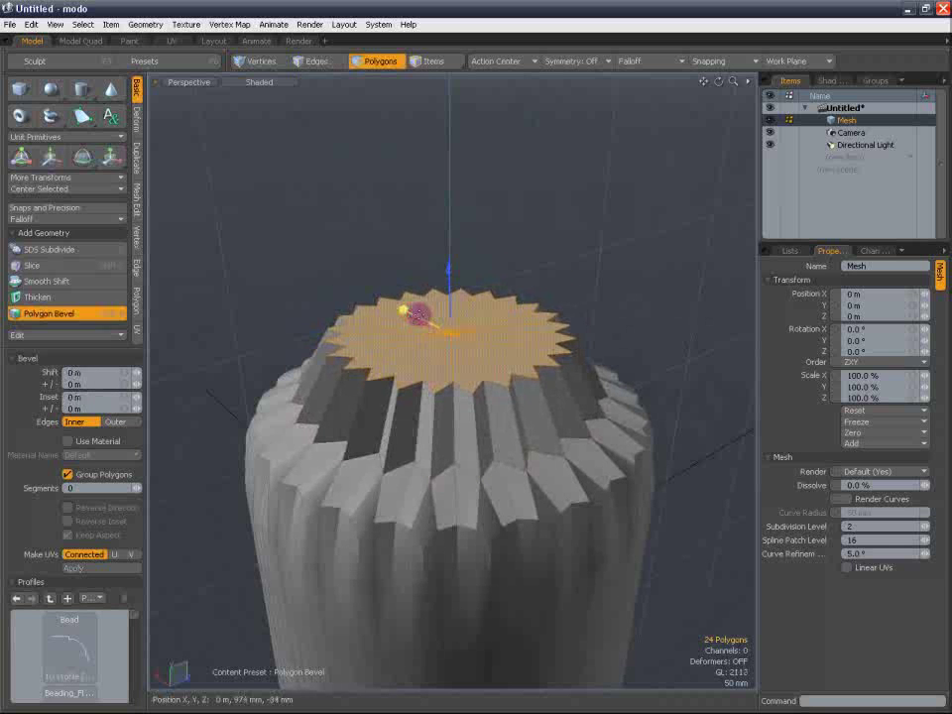
pyautogui.moveTo(419, 314); pyautogui.dragTo(463, 309)
pyautogui.press('q')
pyautogui.click(578, 283)
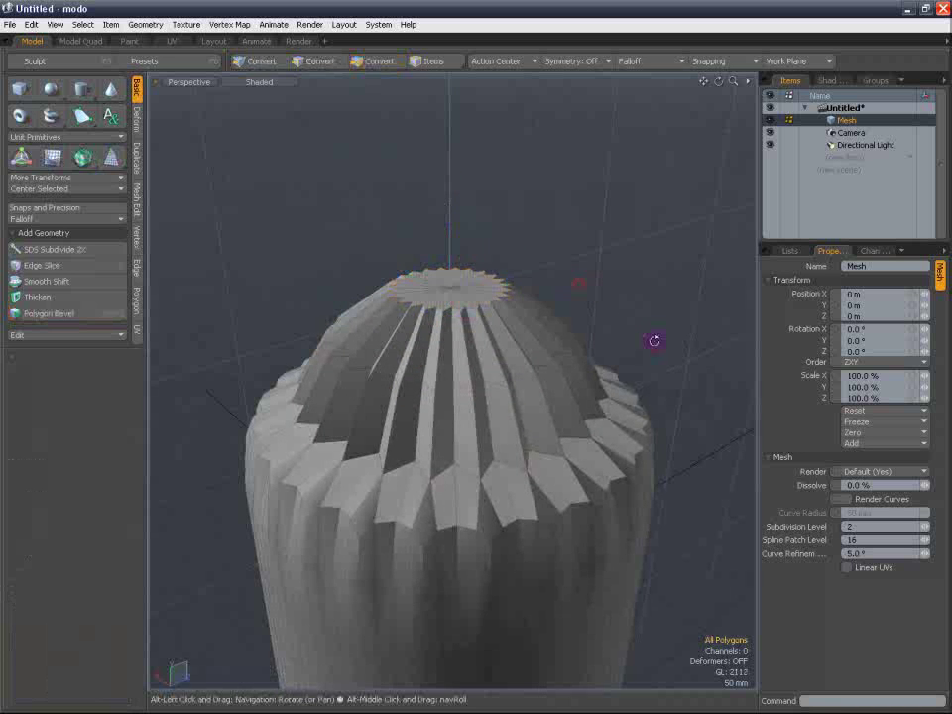
# Delete all polygons of the bevelled cylinder
pyautogui.keyDown('alt'); pyautogui.moveTo(655, 341); pyautogui.dragTo(415, 286); pyautogui.keyUp('alt')
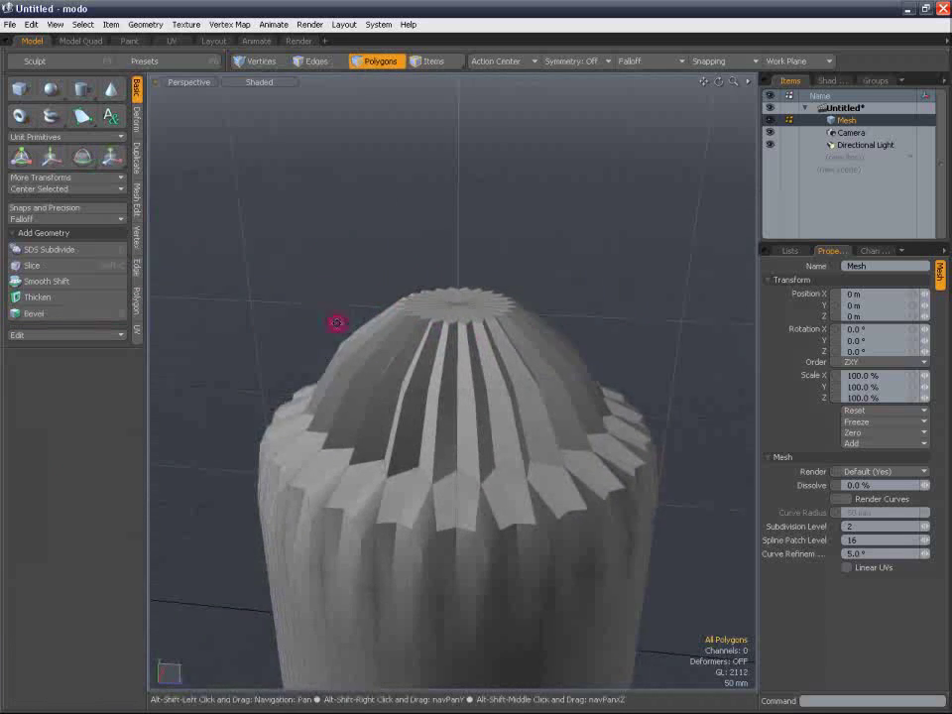
pyautogui.keyDown('alt'); pyautogui.moveTo(341, 357); pyautogui.dragTo(340, 287); pyautogui.keyUp('alt')
pyautogui.moveTo(400, 361)
pyautogui.keyDown('alt'); pyautogui.keyDown('shift'); pyautogui.mouseDown()
pyautogui.moveTo(377, 307)
pyautogui.moveTo(397, 376)
pyautogui.mouseUp(); pyautogui.keyUp('shift'); pyautogui.keyUp('alt')
pyautogui.scroll(-4, 408, 337)
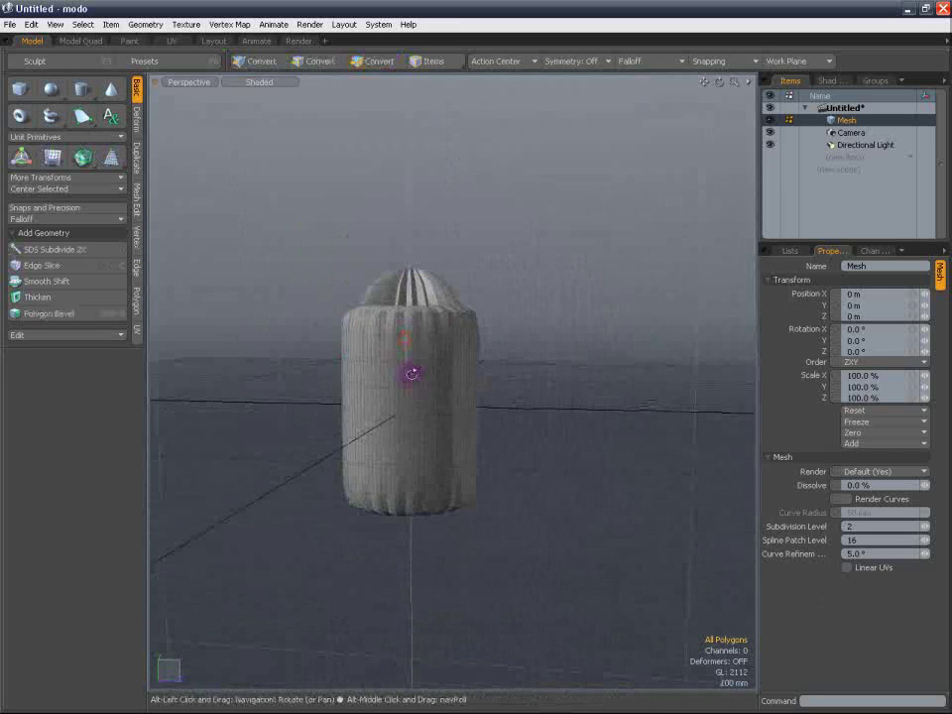
pyautogui.doubleClick(422, 376)
pyautogui.press('Delete')
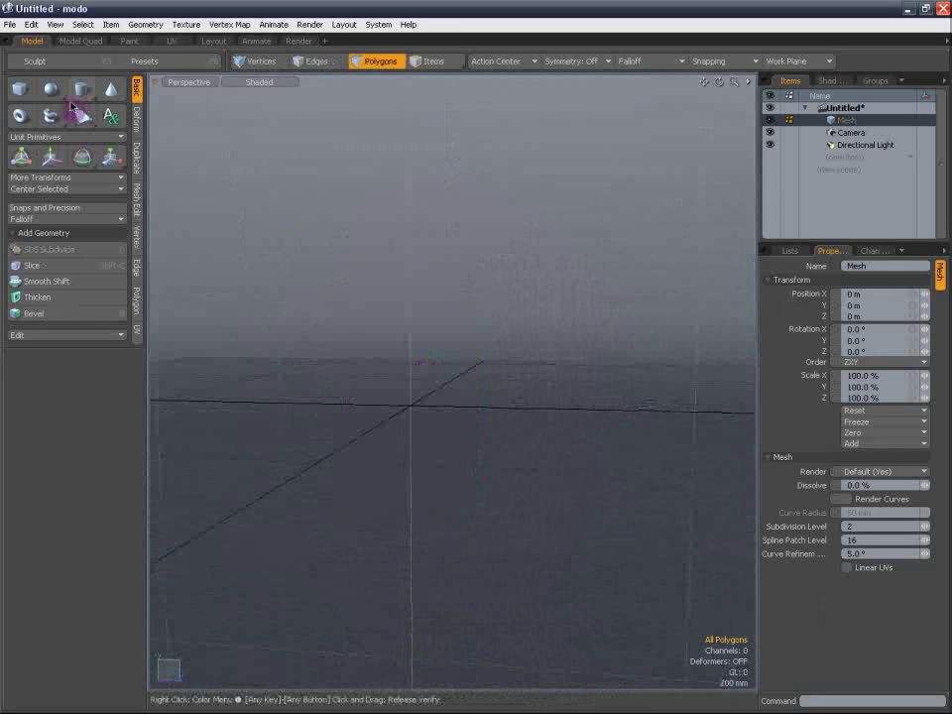
# Create a unit cube and slice it horizontally at about 5 mm height in the Left view
pyautogui.click(18, 88)
pyautogui.click(194, 83)
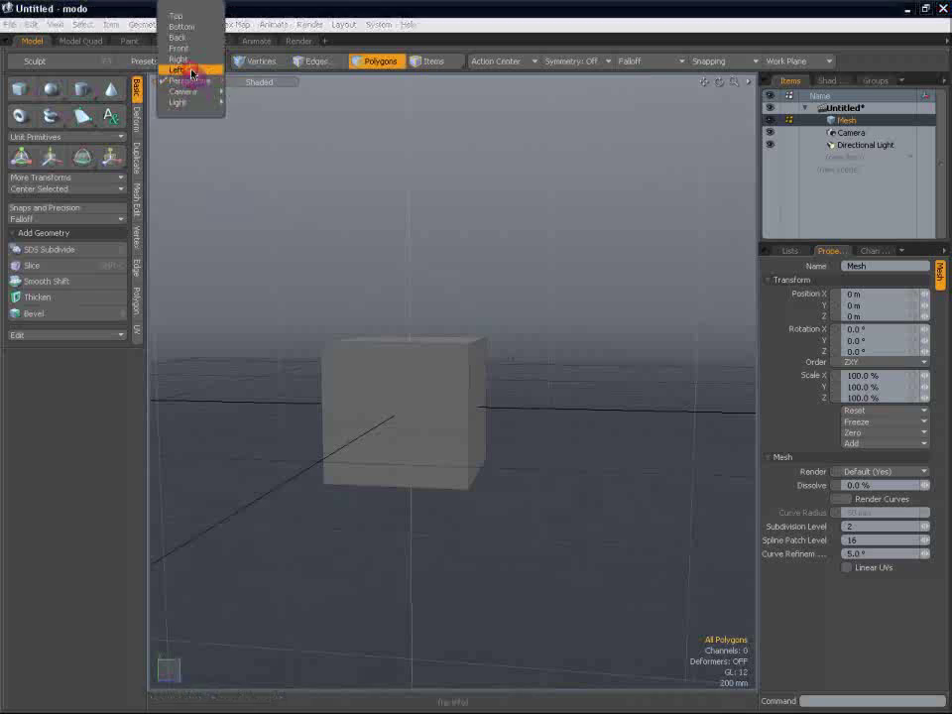
pyautogui.click(188, 71)
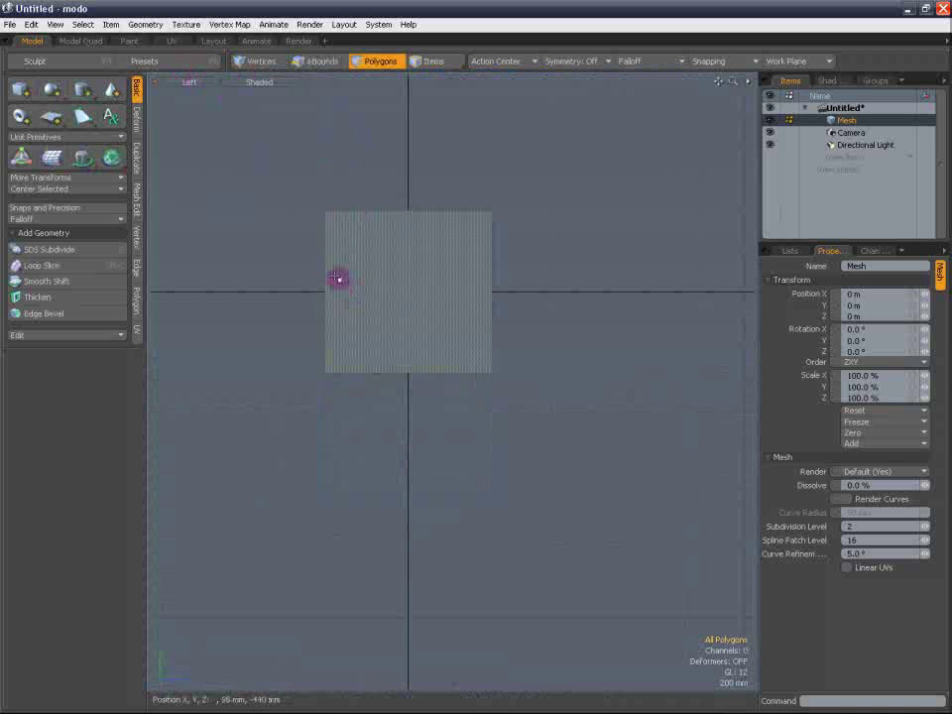
pyautogui.hotkey('shift', 'c')
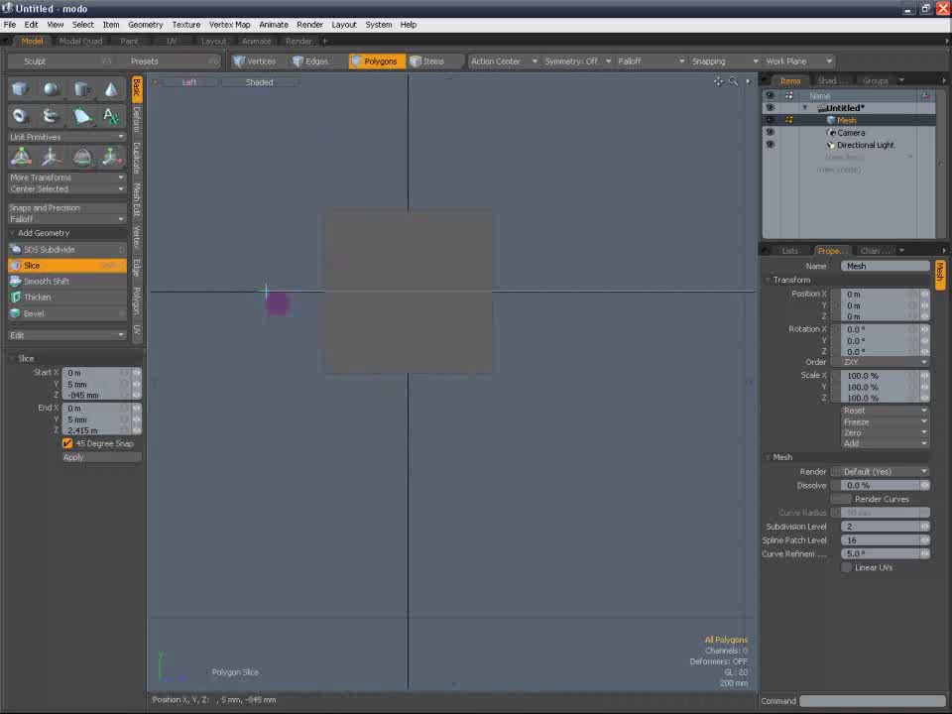
pyautogui.press('space')
pyautogui.click(185, 83)
pyautogui.click(188, 95)
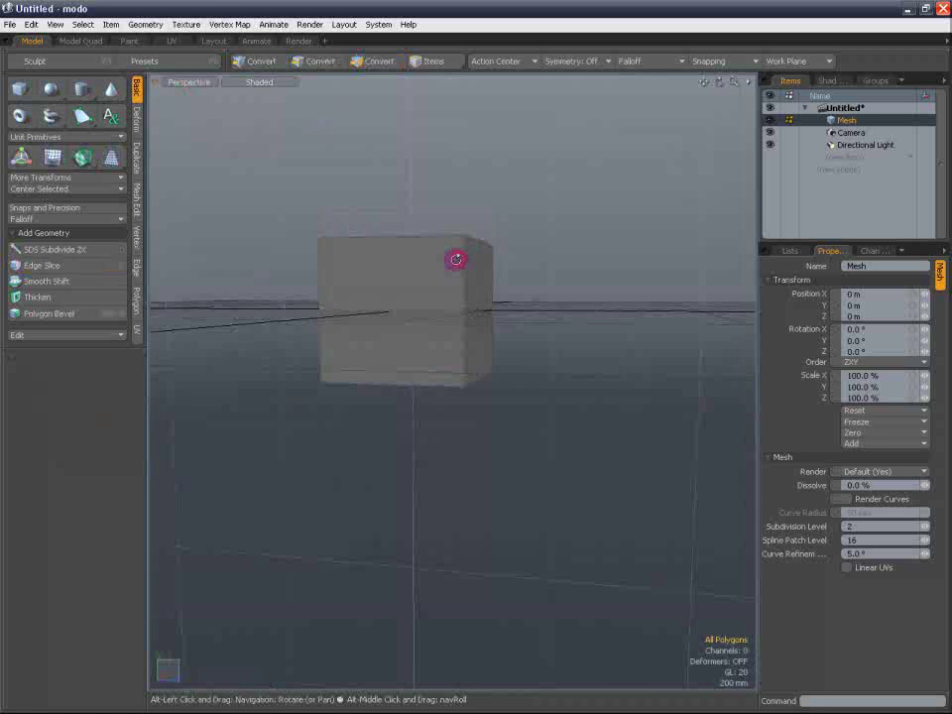
pyautogui.keyDown('alt'); pyautogui.moveTo(455, 259); pyautogui.dragTo(427, 206); pyautogui.keyUp('alt')
# Slice the cube along a rising diagonal in the Front view
pyautogui.click(187, 83)
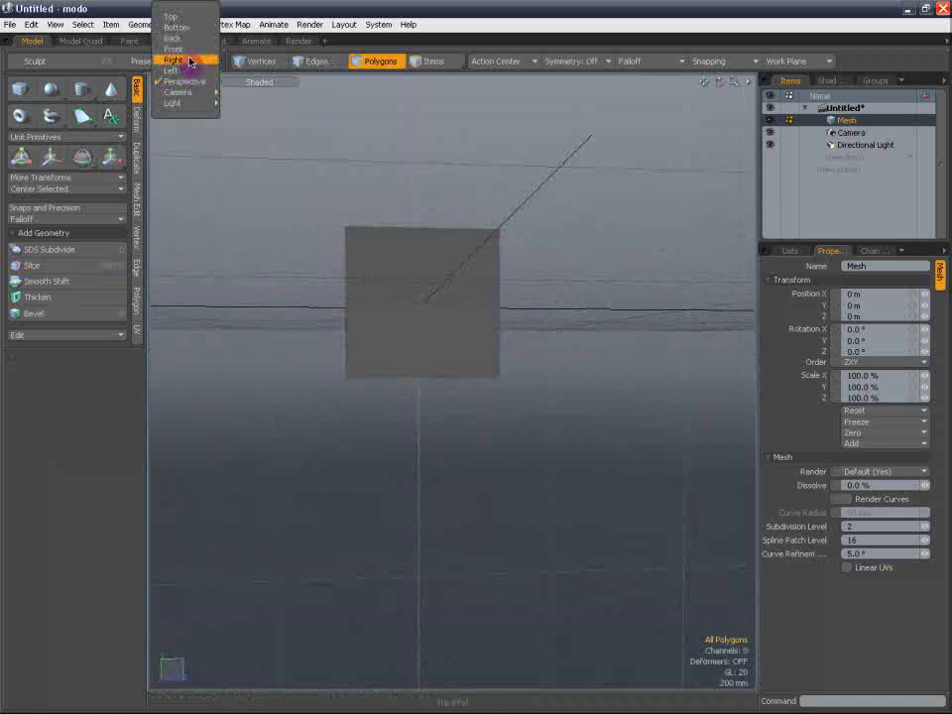
pyautogui.click(182, 49)
pyautogui.hotkey('shift', 'c')
pyautogui.moveTo(274, 358); pyautogui.dragTo(696, 155)
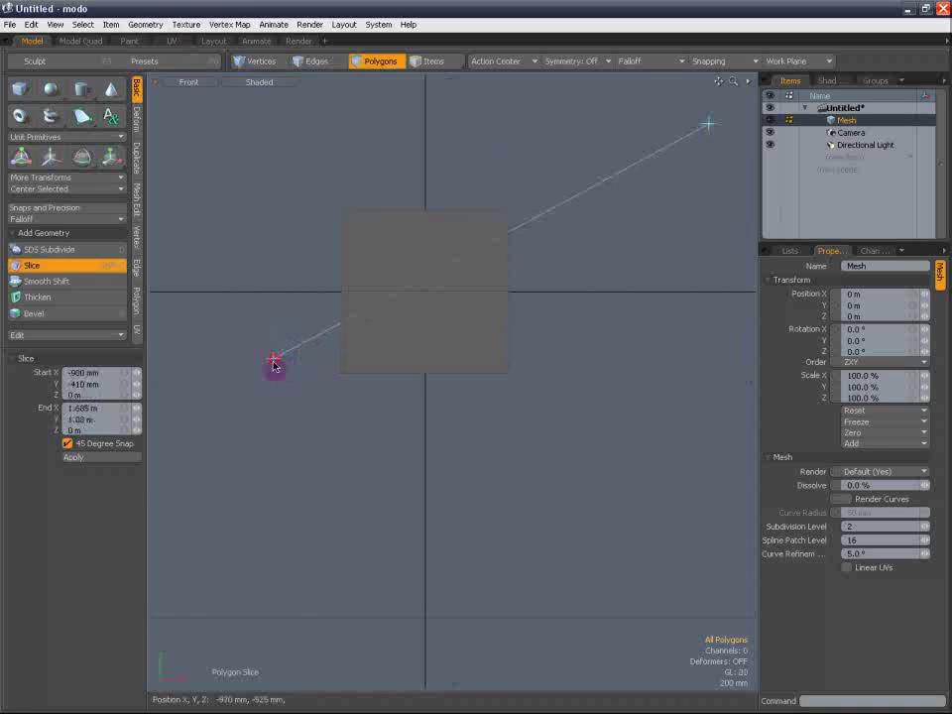
pyautogui.hotkey('ctrl', 'z')
pyautogui.hotkey('ctrl', 'z')
pyautogui.hotkey('ctrl', 'z')
pyautogui.hotkey('ctrl', 'z')
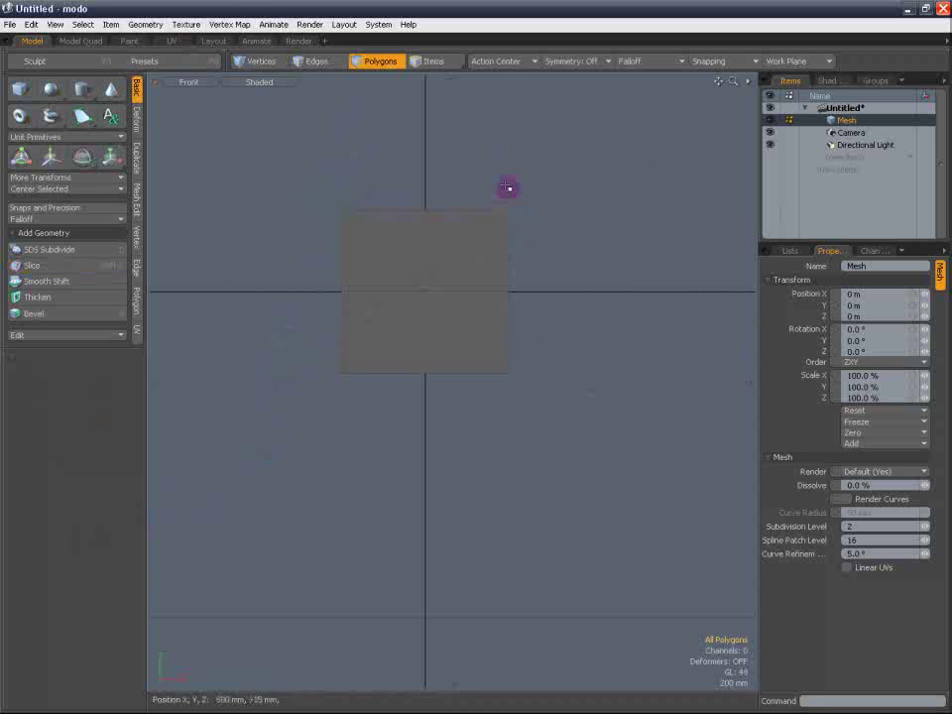
# Slice the cube vertically at about X 80 mm in the Front view
pyautogui.hotkey('shift', 'c')
pyautogui.click(543, 135)
pyautogui.hotkey('ctrl', 'z')
pyautogui.hotkey('shift', 'c')
pyautogui.moveTo(439, 169); pyautogui.dragTo(438, 514)
pyautogui.press('space')
pyautogui.keyDown('alt'); pyautogui.moveTo(449, 215); pyautogui.dragTo(418, 279); pyautogui.keyUp('alt')
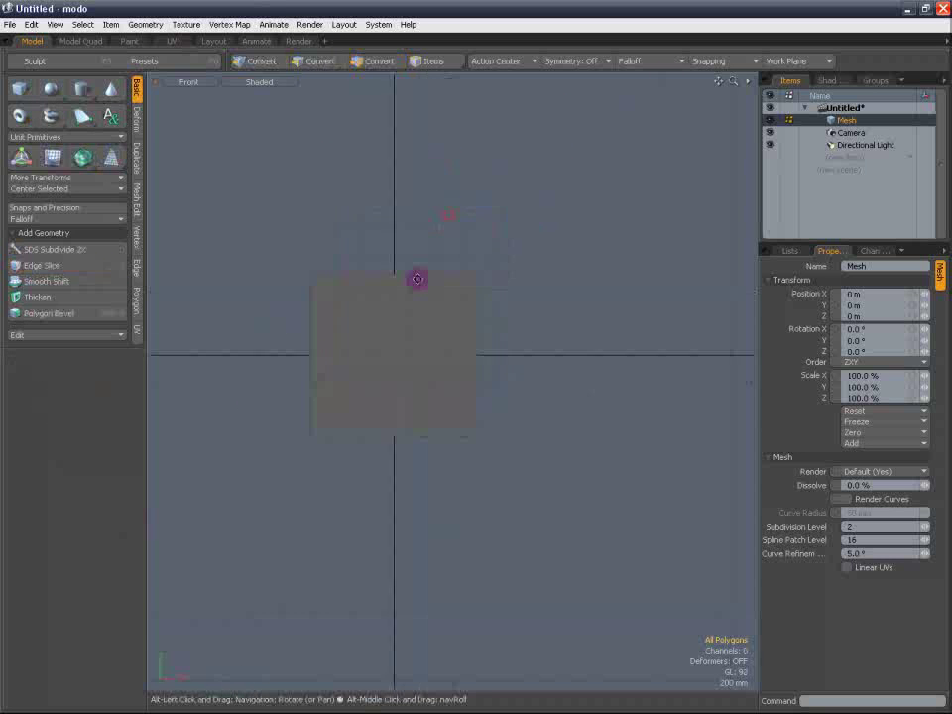
# Slice the cube in the Perspective view from about Y 1.225 m, Z 875 mm to Y -1.05 m, Z -610 mm
pyautogui.click(191, 81)
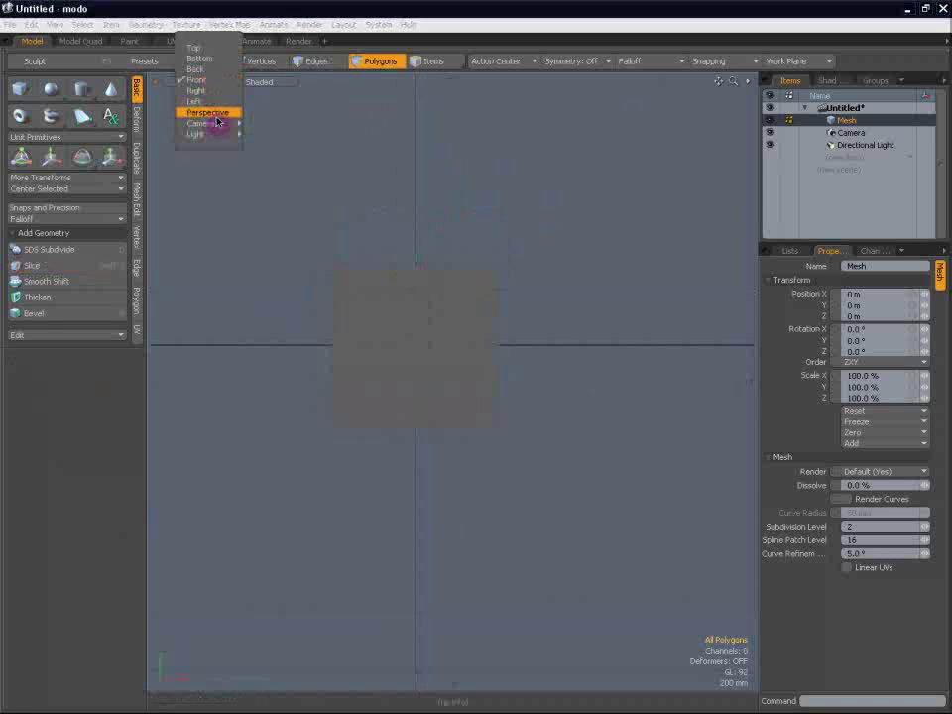
pyautogui.click(216, 116)
pyautogui.keyDown('alt'); pyautogui.moveTo(449, 222); pyautogui.dragTo(283, 270); pyautogui.keyUp('alt')
pyautogui.hotkey('shift', 'c')
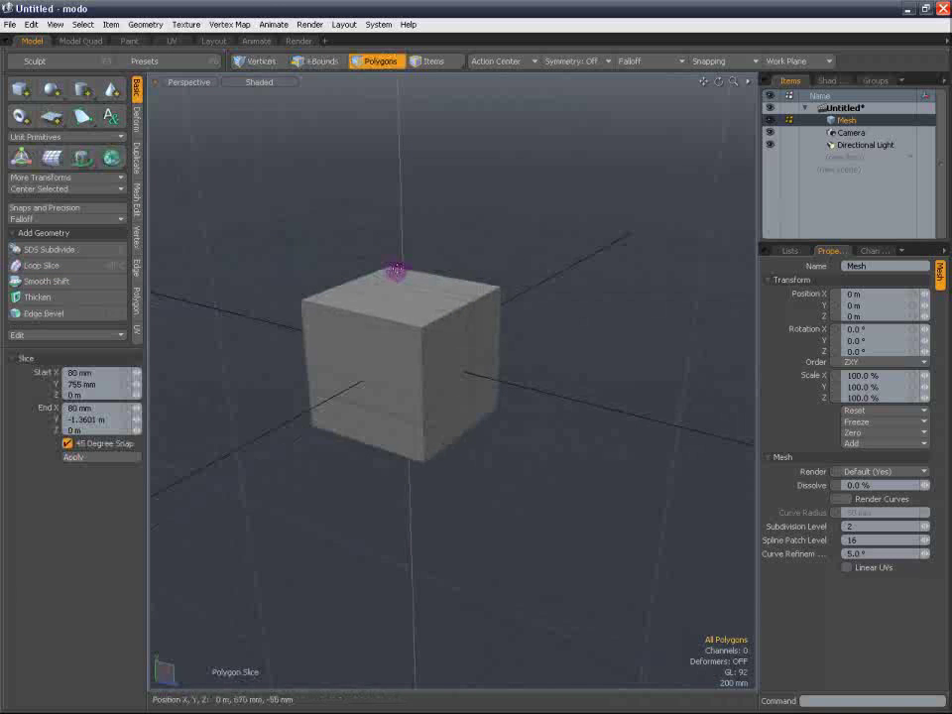
pyautogui.moveTo(519, 206); pyautogui.dragTo(349, 454)
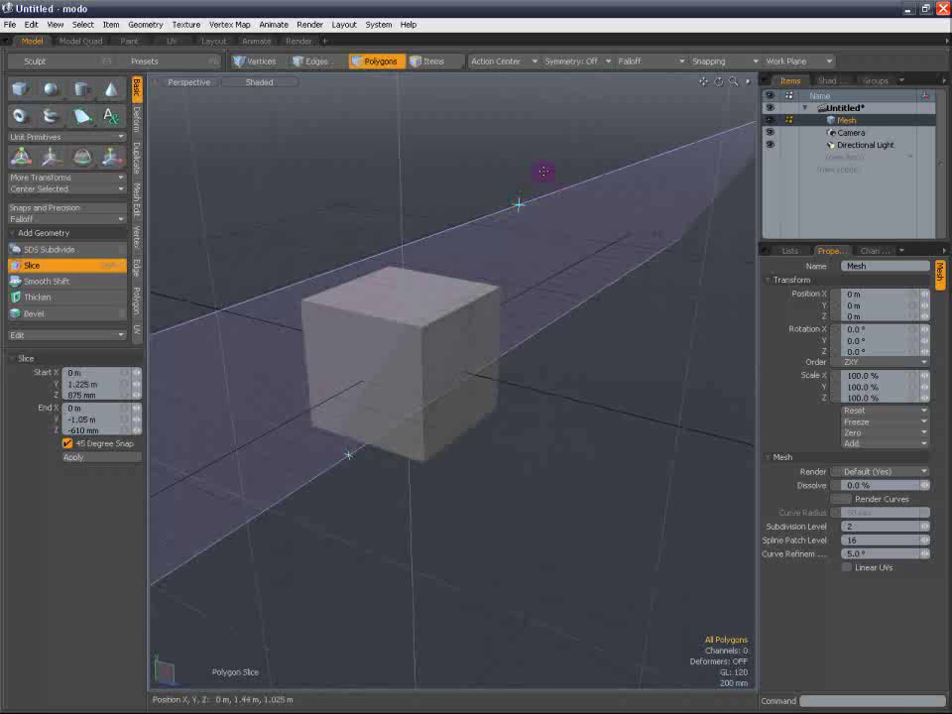
pyautogui.press('space')
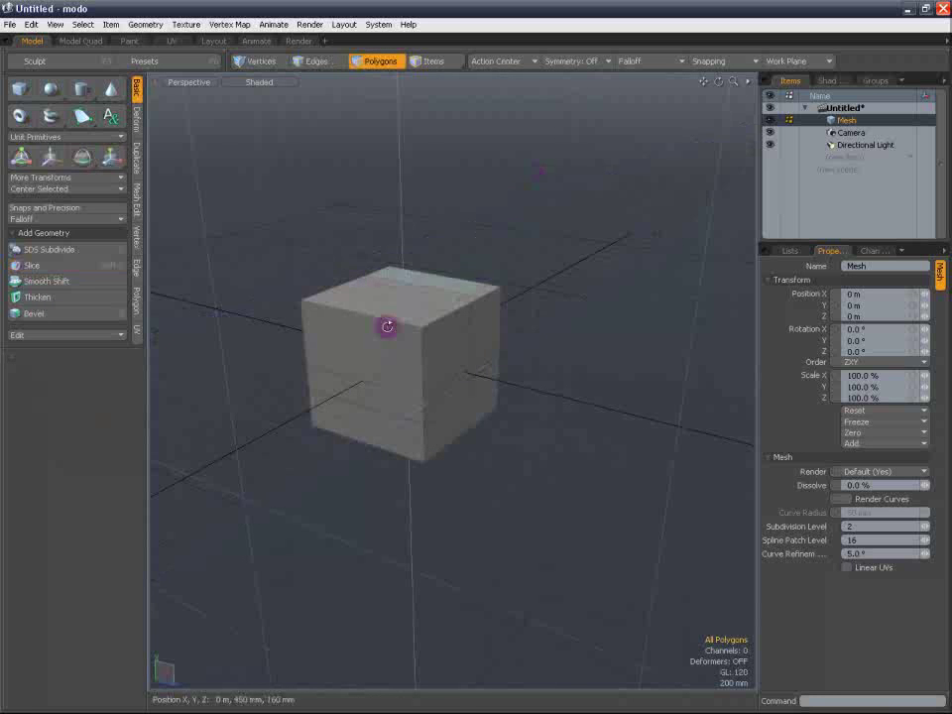
# Turn on subdivision-surface smoothing and examine the sliced cube from several angles
pyautogui.keyDown('alt'); pyautogui.moveTo(366, 333); pyautogui.dragTo(569, 408); pyautogui.keyUp('alt')
pyautogui.scroll(2, 487, 333)
pyautogui.scroll(-2, 496, 336)
pyautogui.press('Tab')
pyautogui.scroll(3, 570, 408)
pyautogui.keyDown('alt'); pyautogui.keyDown('shift'); pyautogui.moveTo(423, 289); pyautogui.dragTo(535, 436); pyautogui.keyUp('shift'); pyautogui.keyUp('alt')
pyautogui.keyDown('alt'); pyautogui.moveTo(440, 341); pyautogui.dragTo(504, 298); pyautogui.keyUp('alt')
# Turn off the smoothing and delete the whole sliced cube
pyautogui.press('Tab')
pyautogui.doubleClick(430, 296)
pyautogui.press('Delete')
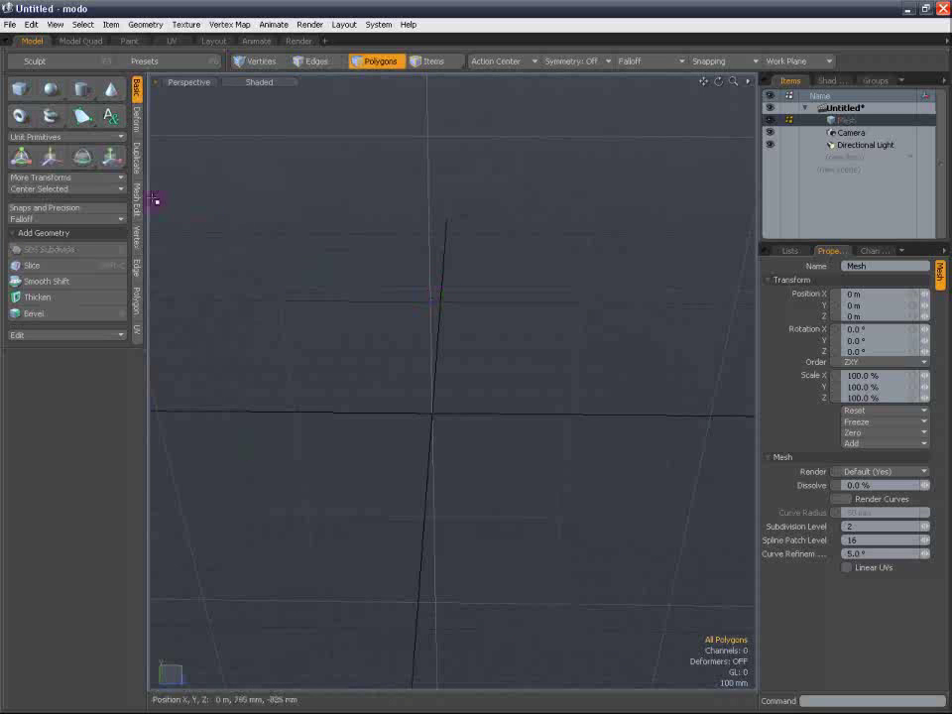
# Look through the Duplicate and Mesh Edit tool sets
pyautogui.click(138, 156)
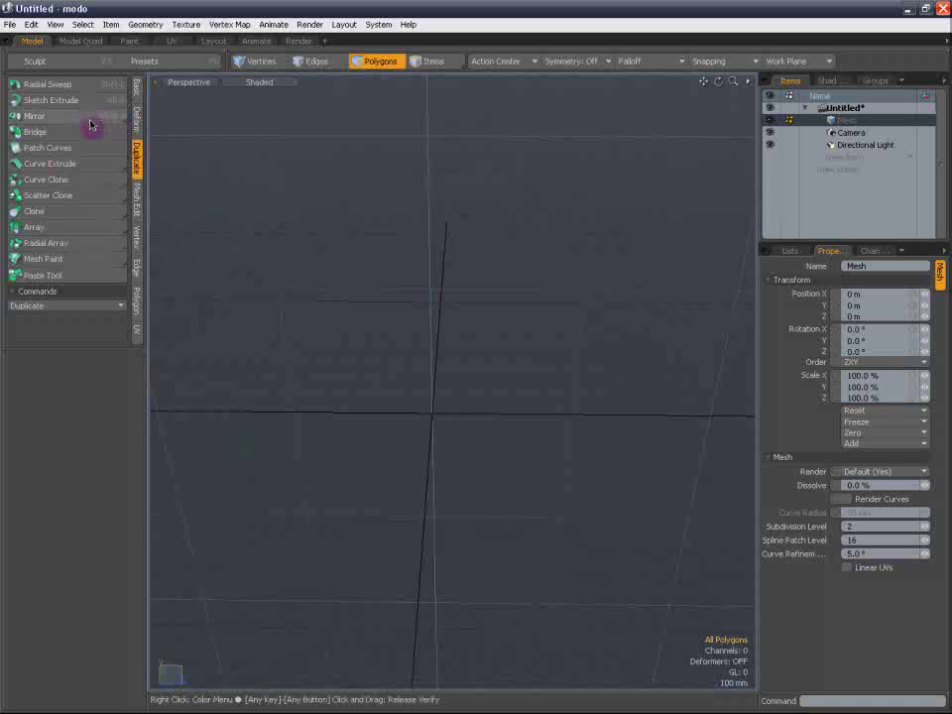
pyautogui.click(138, 221)
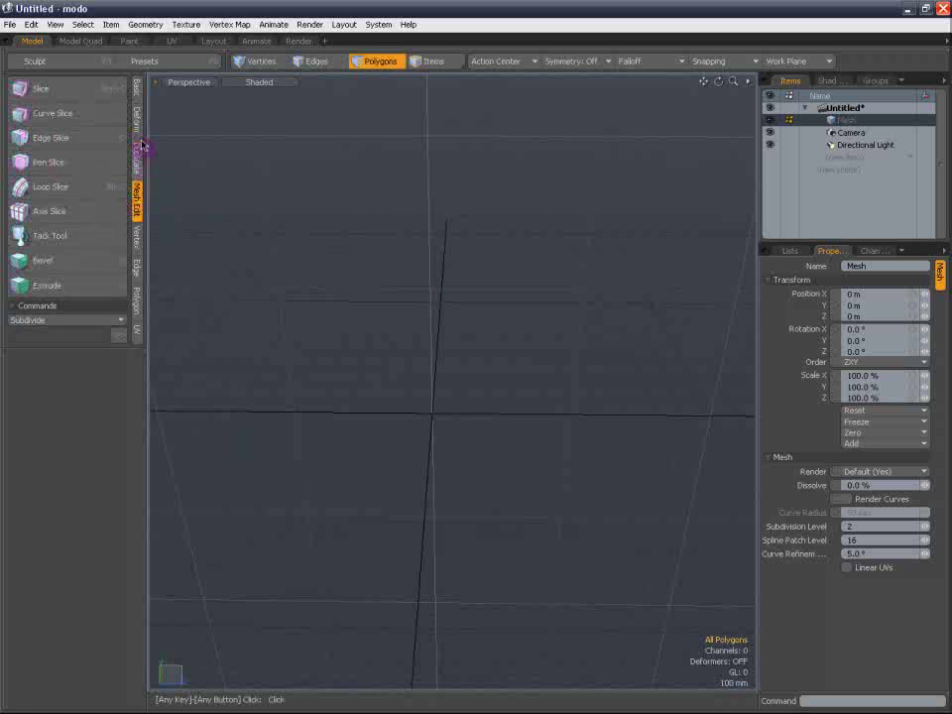
# In the Top view, draw a four-sided polygon with the Pen tool, starting at about X -260 mm, Z -265 mm
pyautogui.click(188, 83)
pyautogui.click(192, 34)
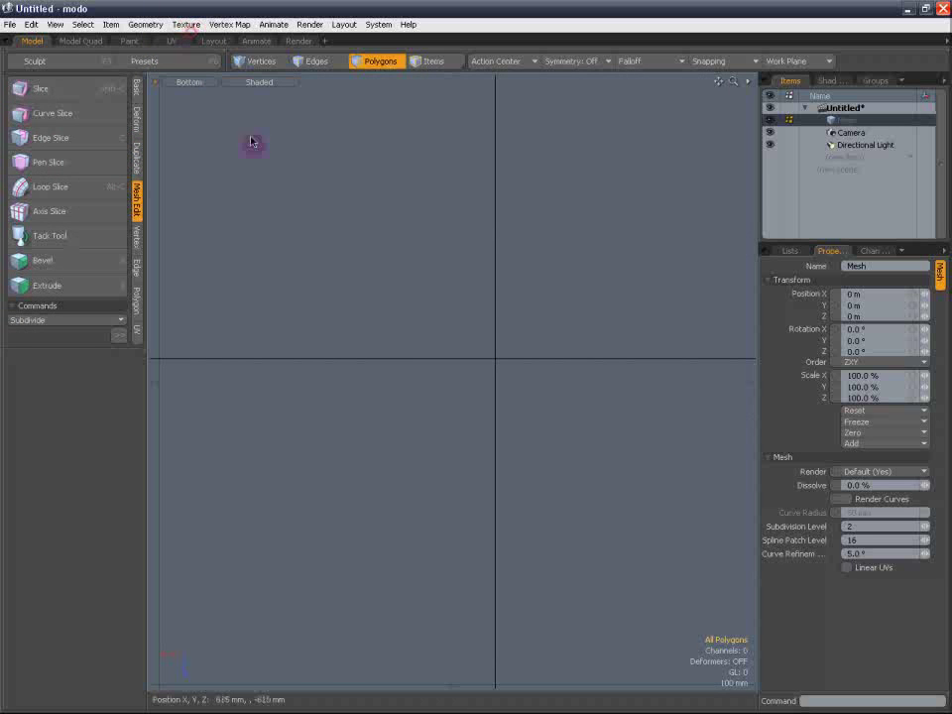
pyautogui.click(186, 84)
pyautogui.click(168, 92)
pyautogui.click(138, 91)
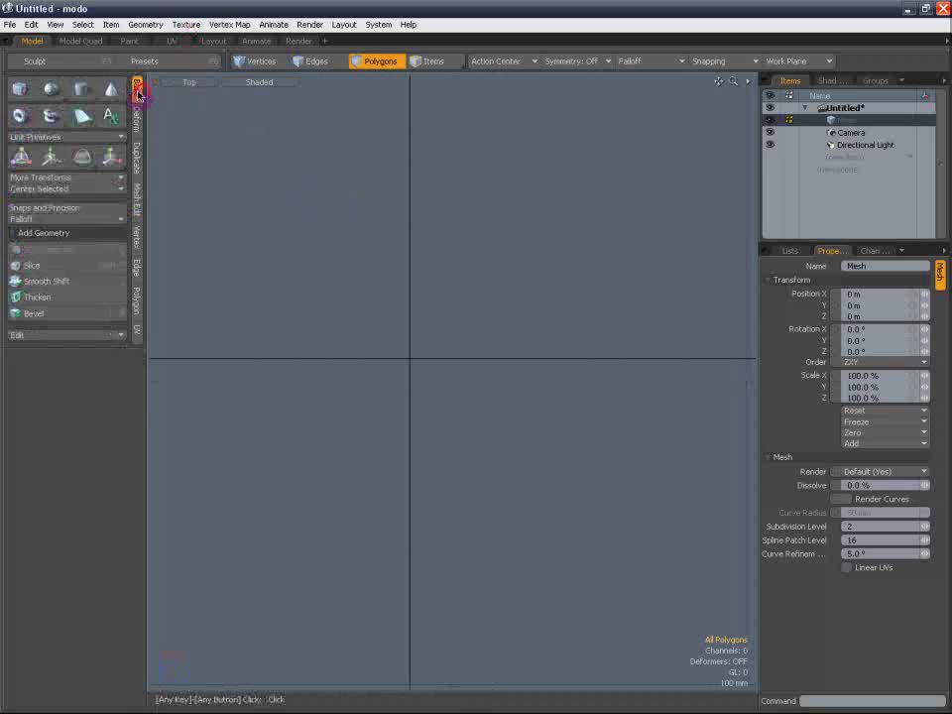
pyautogui.click(83, 116)
pyautogui.click(326, 273)
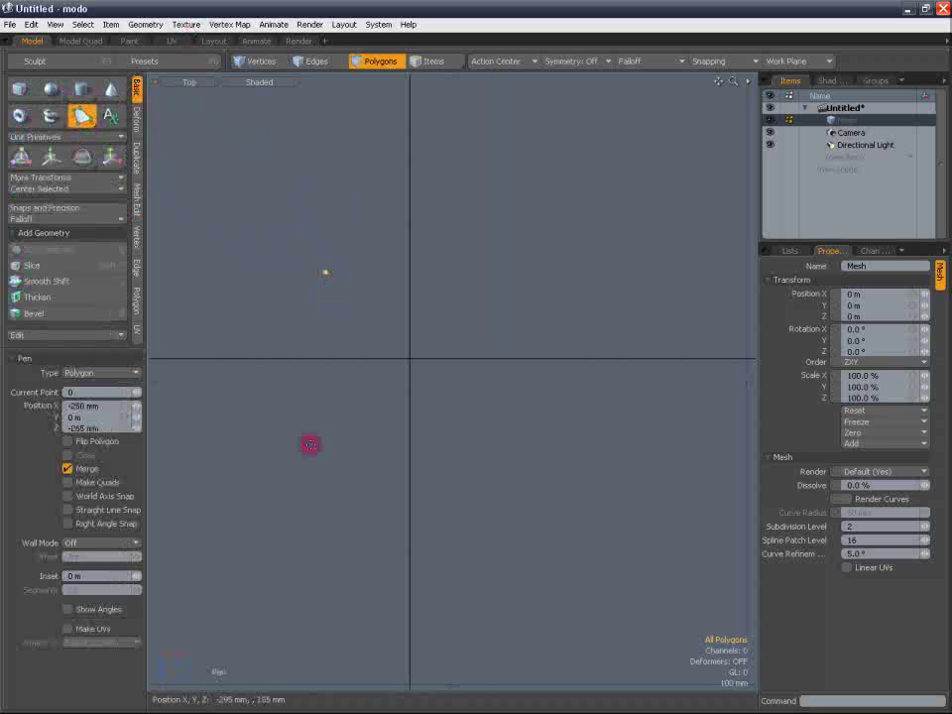
pyautogui.click(311, 444)
pyautogui.click(643, 512)
pyautogui.click(694, 302)
pyautogui.press('c')
pyautogui.press('q')
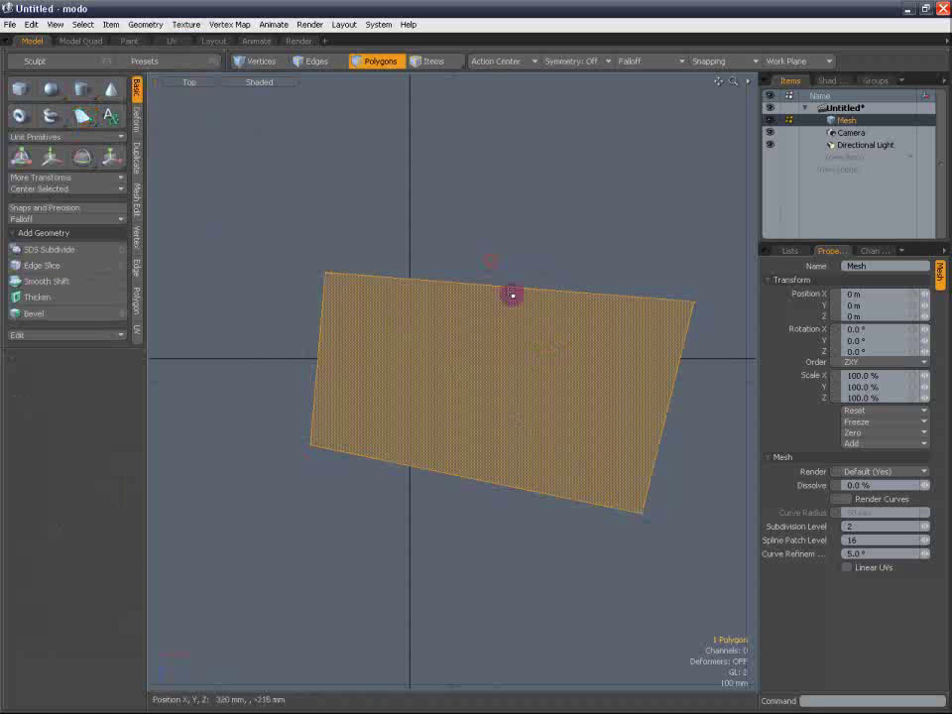
# Try slicing across the polygon from its upper edge with Edge Slice, and deselect the polygon
pyautogui.press('c')
pyautogui.press('q')
pyautogui.click(485, 260)
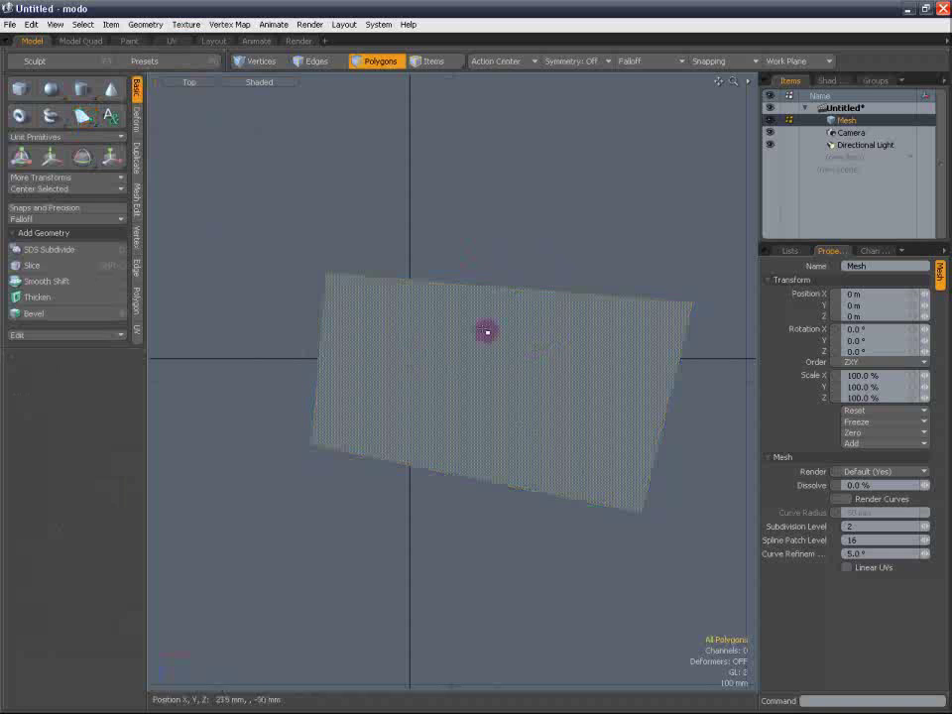
pyautogui.press('c')
pyautogui.press('q')
pyautogui.press('c')
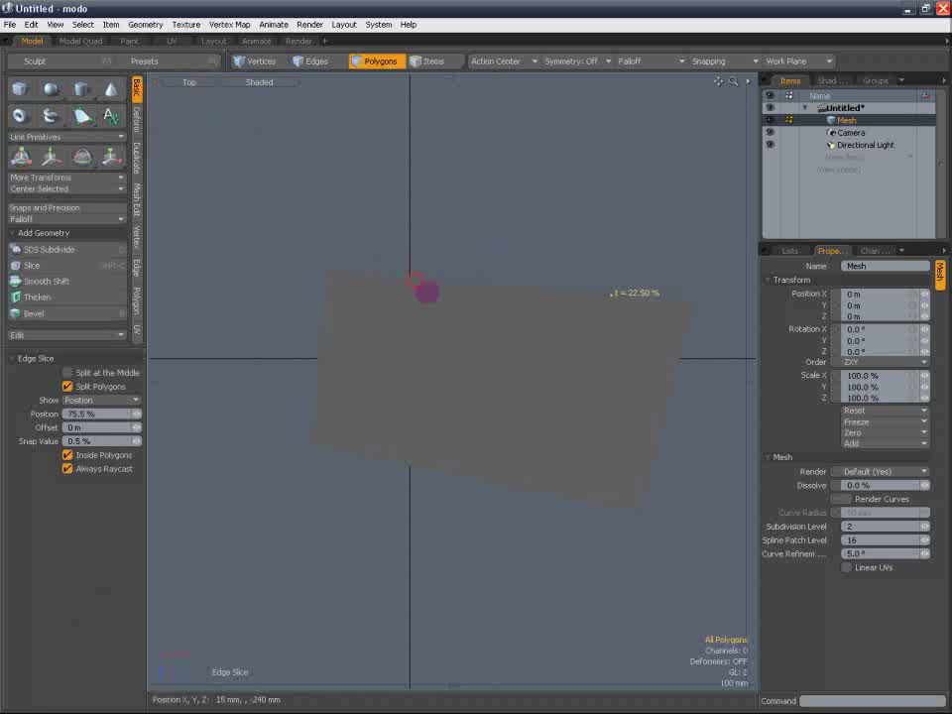
pyautogui.click(484, 402)
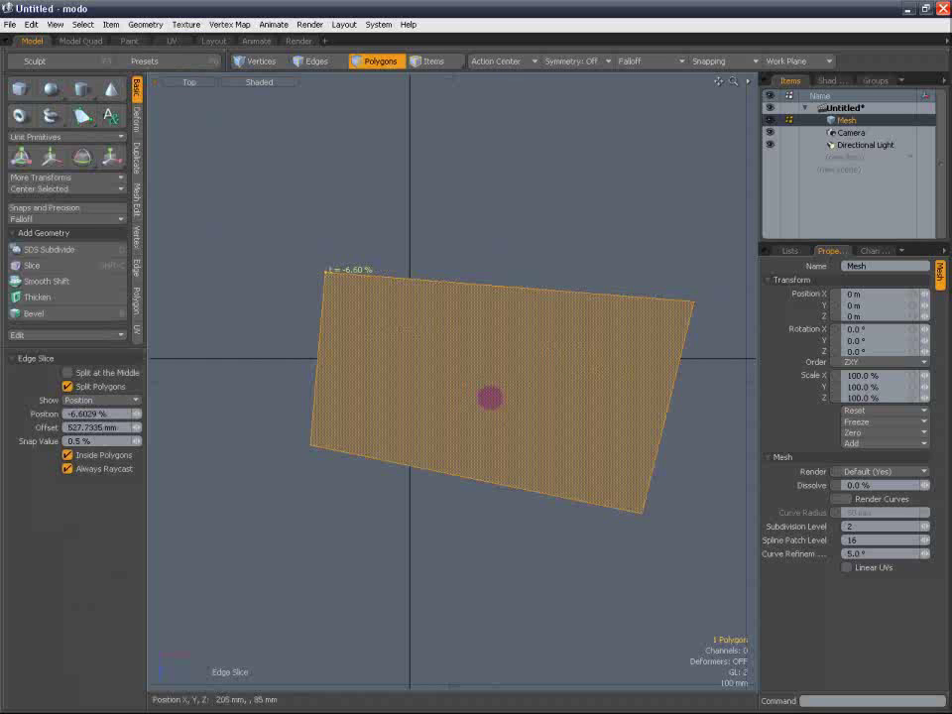
pyautogui.press('space')
pyautogui.click(402, 238)
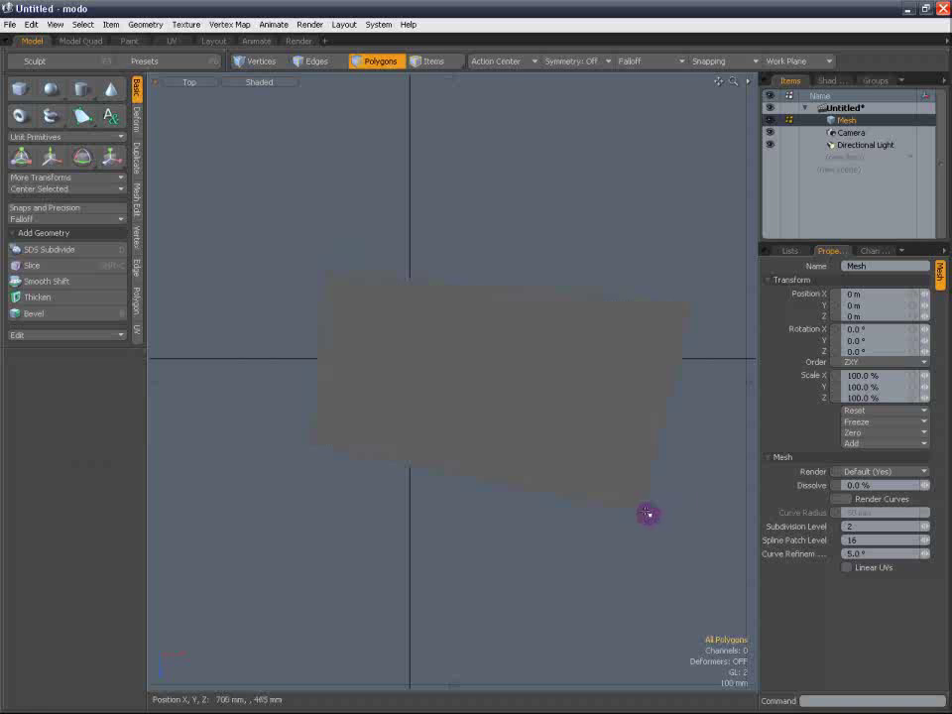
# Edge-slice the polygon diagonally from its upper-left corner to its lower-right corner and toggle subdivision smoothing
pyautogui.press('c')
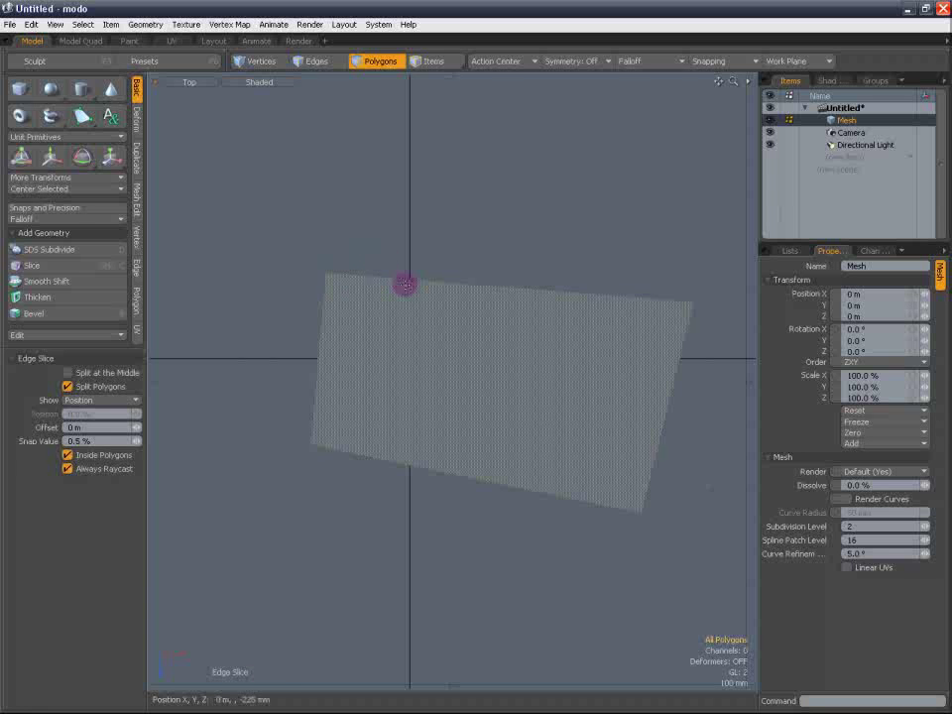
pyautogui.click(500, 287)
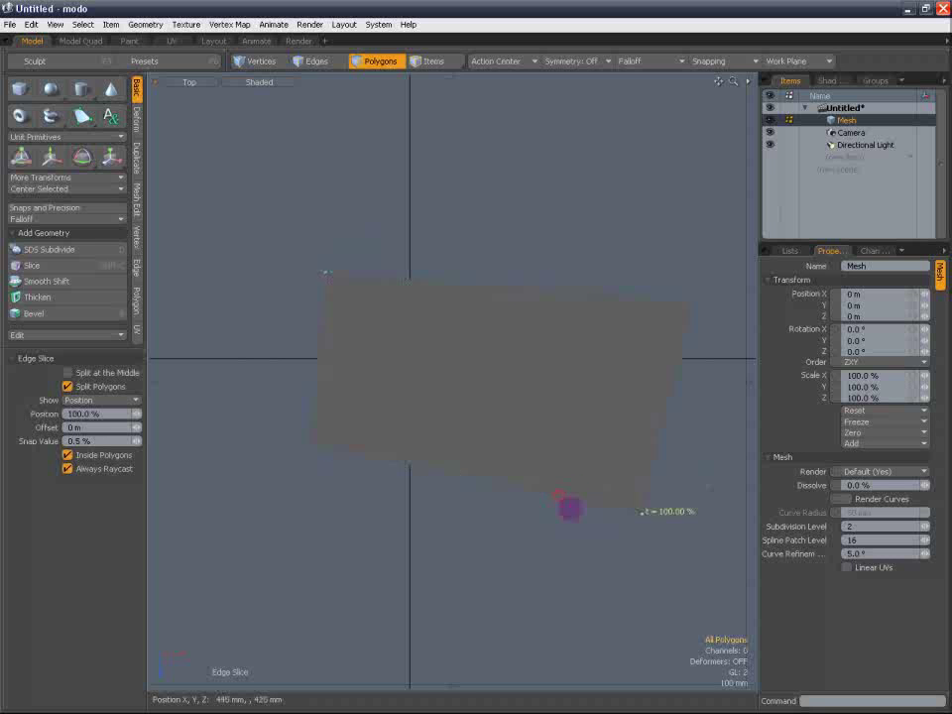
pyautogui.press('space')
pyautogui.keyDown('alt'); pyautogui.keyDown('shift'); pyautogui.moveTo(548, 455); pyautogui.dragTo(542, 372); pyautogui.keyUp('shift'); pyautogui.keyUp('alt')
pyautogui.press('Tab')
pyautogui.press('Tab')
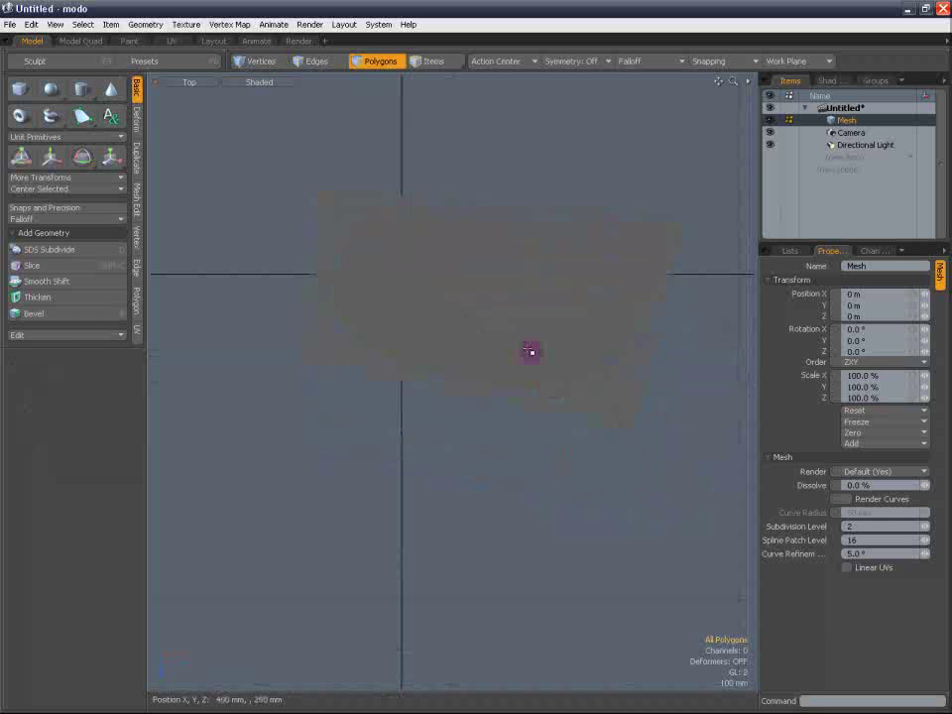
# Look through the Deform and Duplicate tool sets and switch the viewport to the Perspective view
pyautogui.click(139, 126)
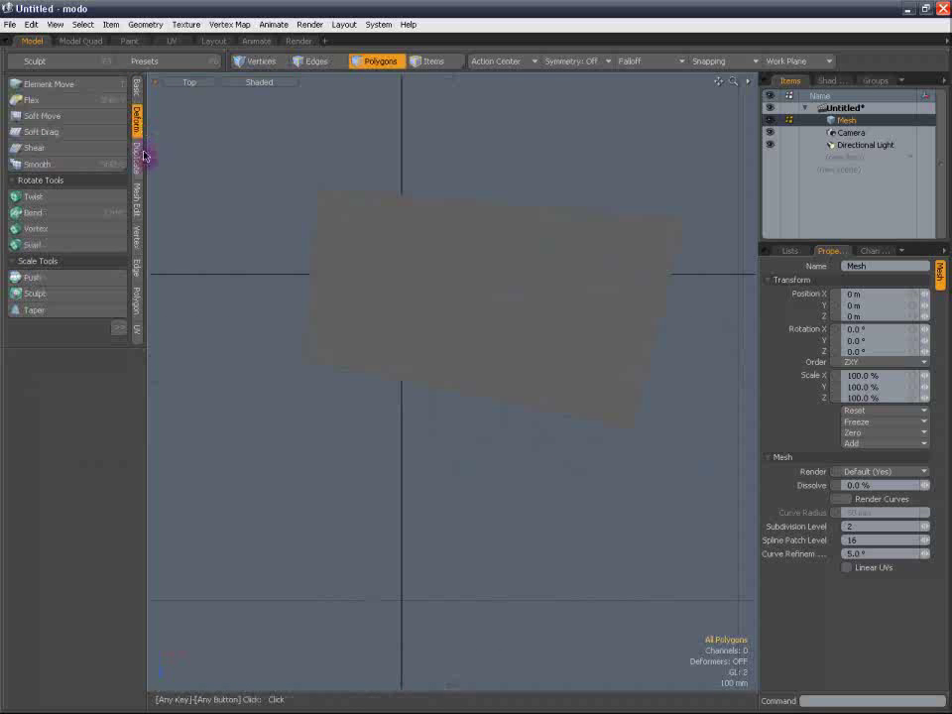
pyautogui.click(141, 156)
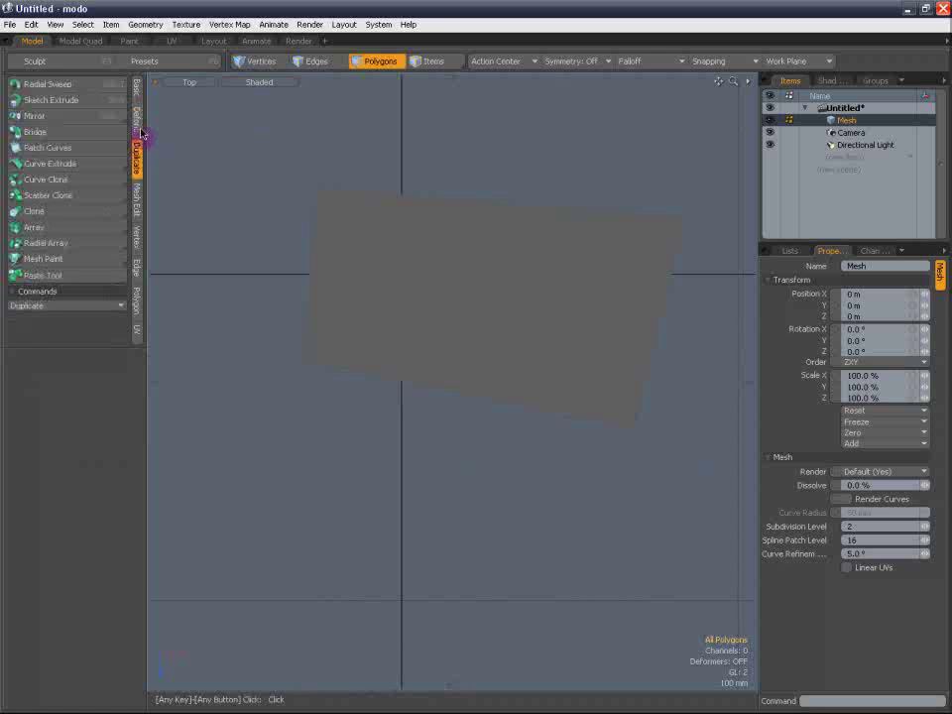
pyautogui.click(189, 82)
pyautogui.click(212, 143)
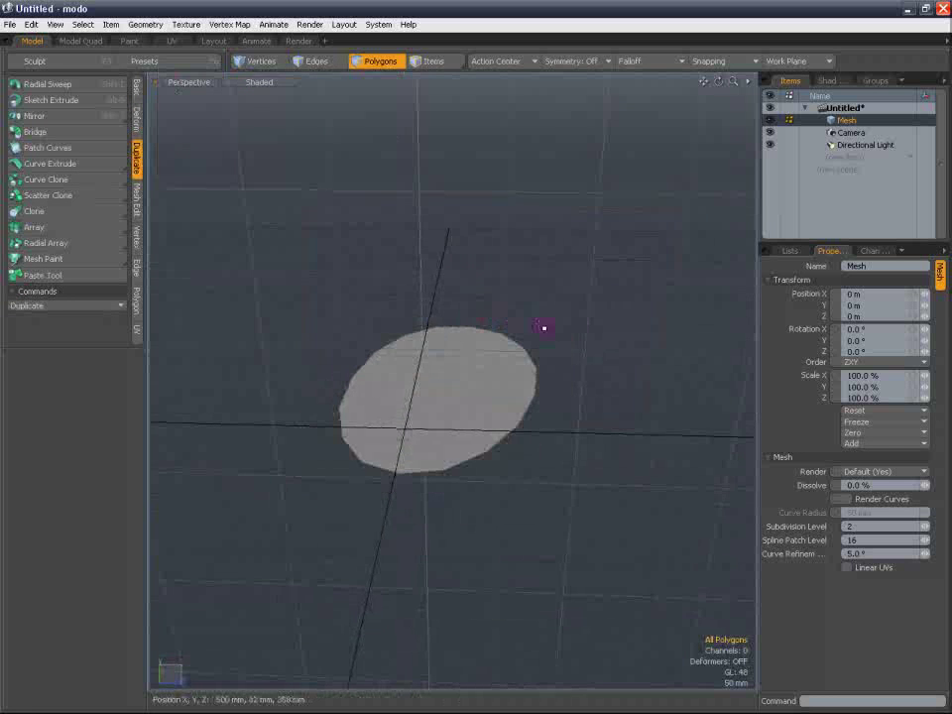
# Examine the two halves of the diagonally sliced polygon from several angles and distances
pyautogui.keyDown('alt'); pyautogui.moveTo(545, 327); pyautogui.dragTo(495, 433); pyautogui.keyUp('alt')
pyautogui.scroll(5, 511, 397)
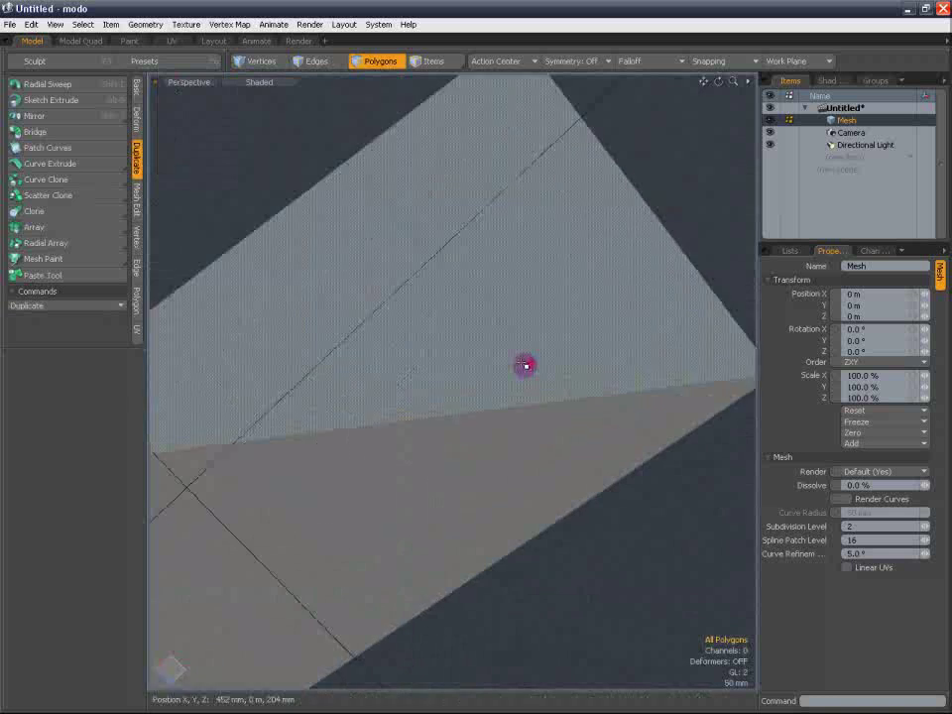
pyautogui.scroll(-4, 524, 365)
pyautogui.keyDown('alt'); pyautogui.moveTo(489, 359); pyautogui.dragTo(468, 273); pyautogui.keyUp('alt')
pyautogui.keyDown('alt'); pyautogui.keyDown('shift'); pyautogui.moveTo(475, 308); pyautogui.dragTo(492, 394); pyautogui.keyUp('shift'); pyautogui.keyUp('alt')
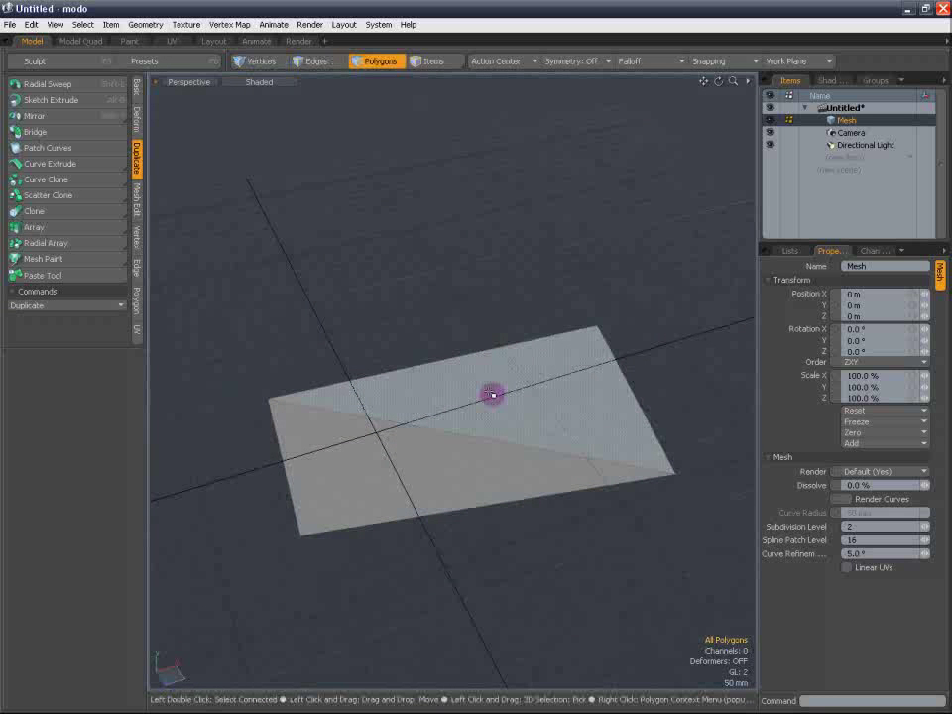
pyautogui.scroll(-1, 493, 394)
pyautogui.scroll(2, 495, 376)
pyautogui.scroll(-3, 502, 398)
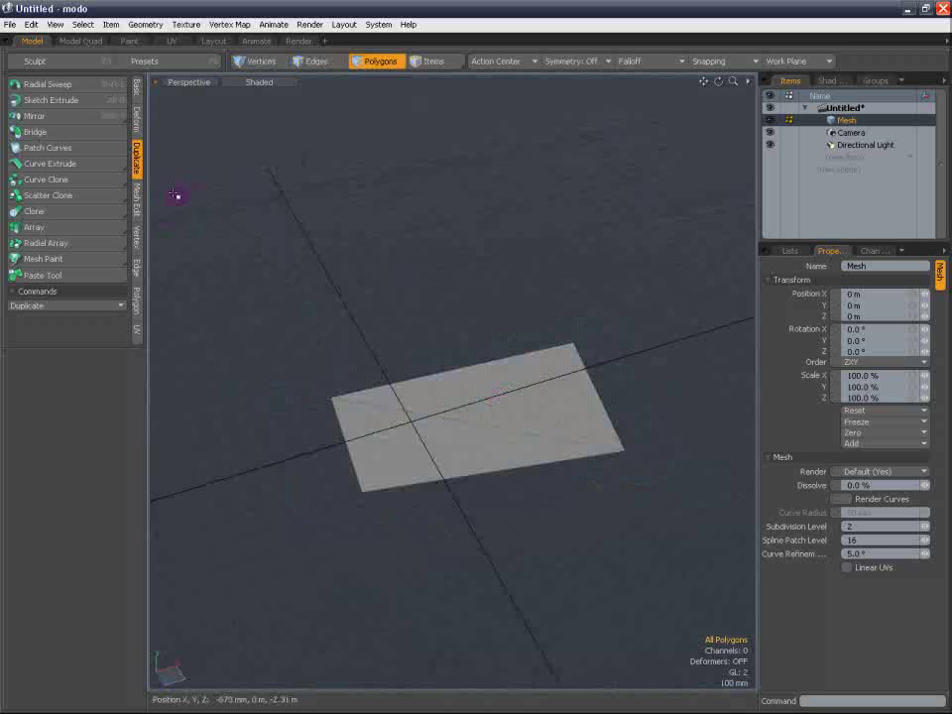
pyautogui.scroll(2, 493, 335)
pyautogui.keyDown('alt'); pyautogui.keyDown('shift'); pyautogui.moveTo(493, 340); pyautogui.dragTo(478, 251); pyautogui.keyUp('shift'); pyautogui.keyUp('alt')
pyautogui.scroll(2, 494, 287)
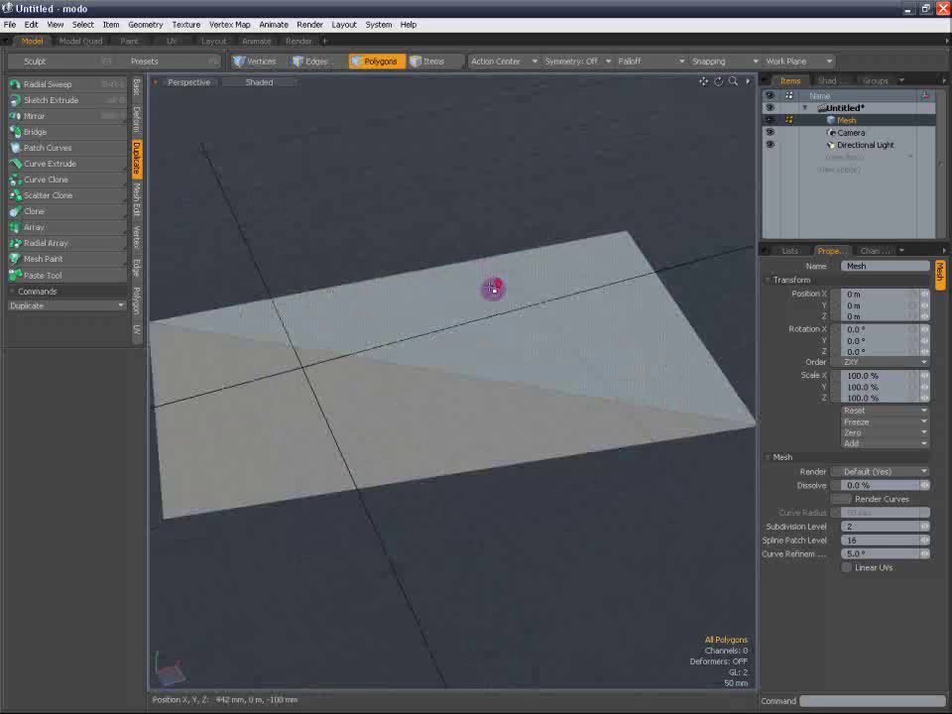
# Move the front triangular polygon about -18 mm in X and 102 mm in Y with Element Move
pyautogui.press('t')
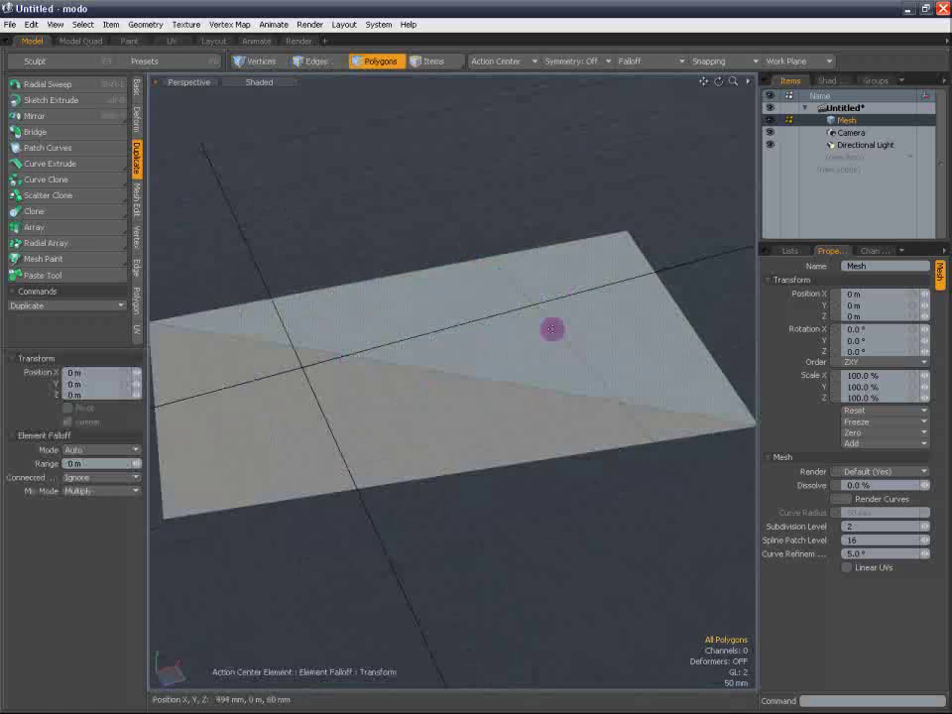
pyautogui.keyDown('alt'); pyautogui.moveTo(551, 329); pyautogui.dragTo(303, 295); pyautogui.keyUp('alt')
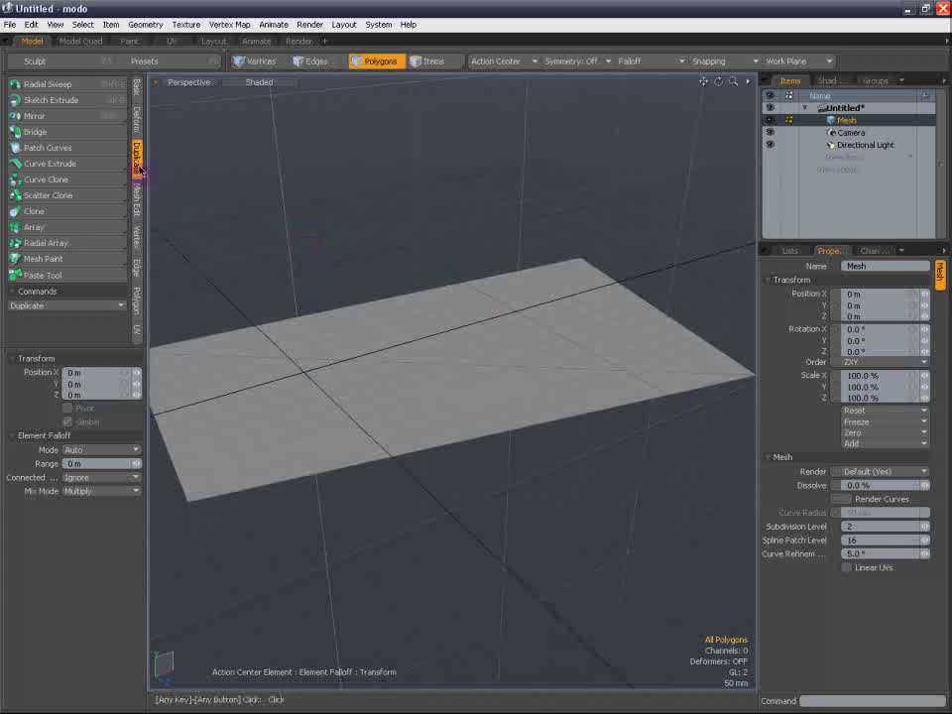
pyautogui.click(137, 119)
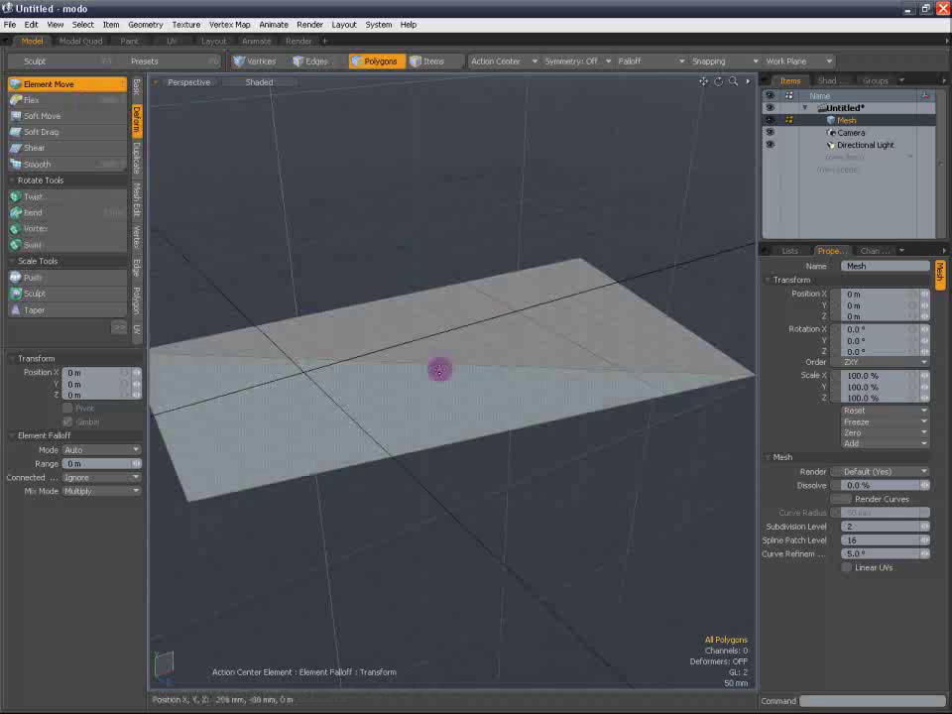
pyautogui.keyDown('alt'); pyautogui.keyDown('shift'); pyautogui.moveTo(360, 331); pyautogui.dragTo(515, 298); pyautogui.keyUp('shift'); pyautogui.keyUp('alt')
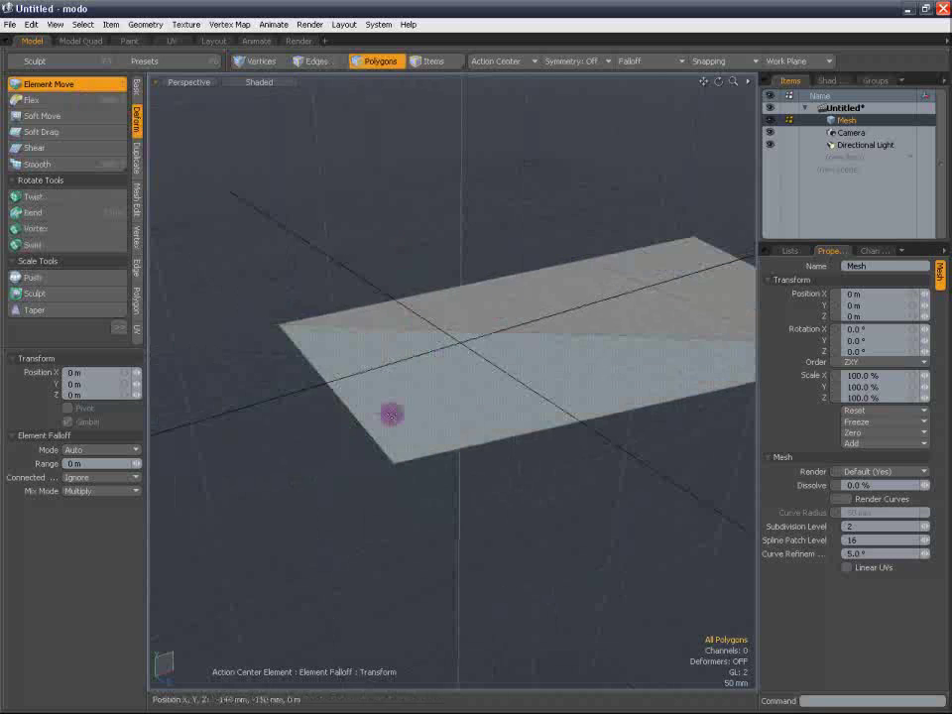
pyautogui.click(459, 404)
pyautogui.moveTo(470, 416); pyautogui.dragTo(463, 359)
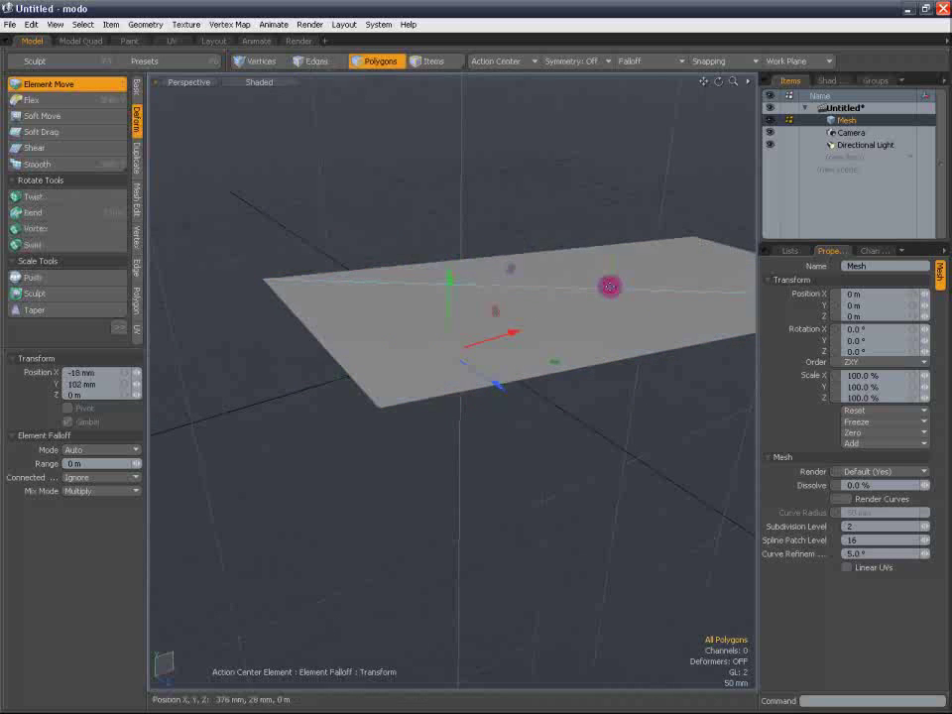
# Raise the shared diagonal edge and pull the nearest corner vertex inward with Element Move
pyautogui.moveTo(611, 285); pyautogui.dragTo(622, 245)
pyautogui.moveTo(374, 411); pyautogui.dragTo(502, 343)
pyautogui.click(378, 63)
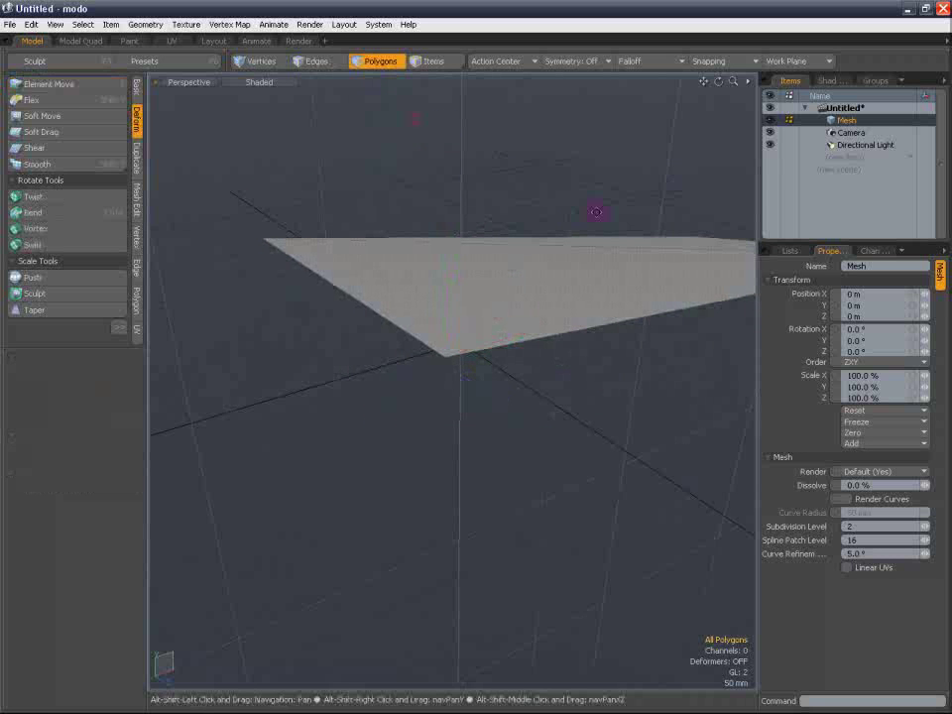
# Examine the reshaped mesh from other angles and look at the shader tree before returning to the item list
pyautogui.keyDown('alt'); pyautogui.moveTo(572, 258); pyautogui.dragTo(341, 207); pyautogui.keyUp('alt')
pyautogui.keyDown('alt'); pyautogui.moveTo(273, 227); pyautogui.dragTo(403, 244); pyautogui.keyUp('alt')
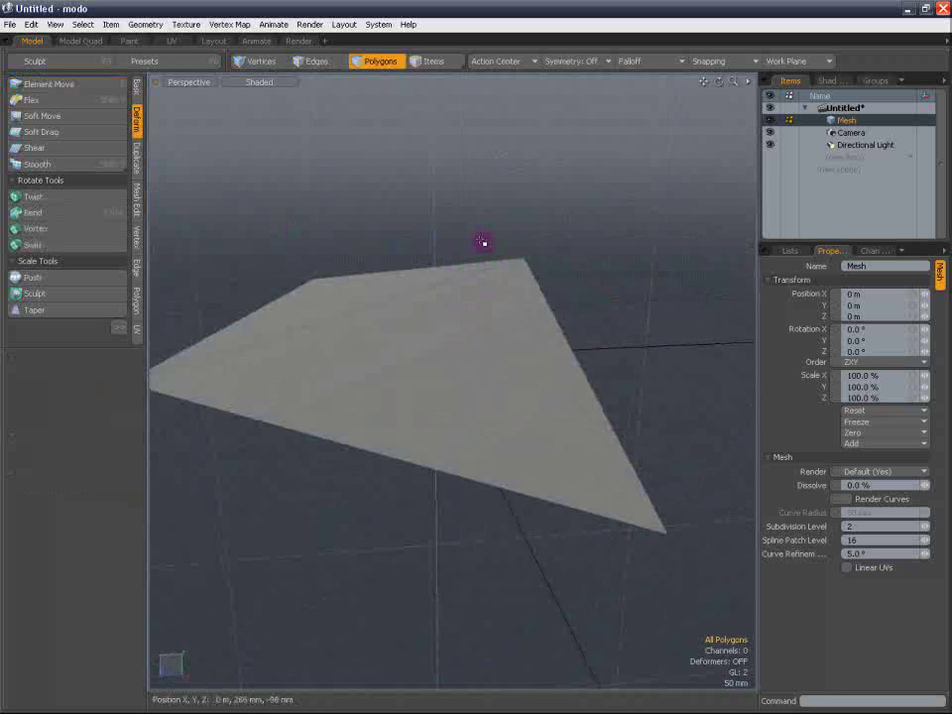
pyautogui.click(828, 80)
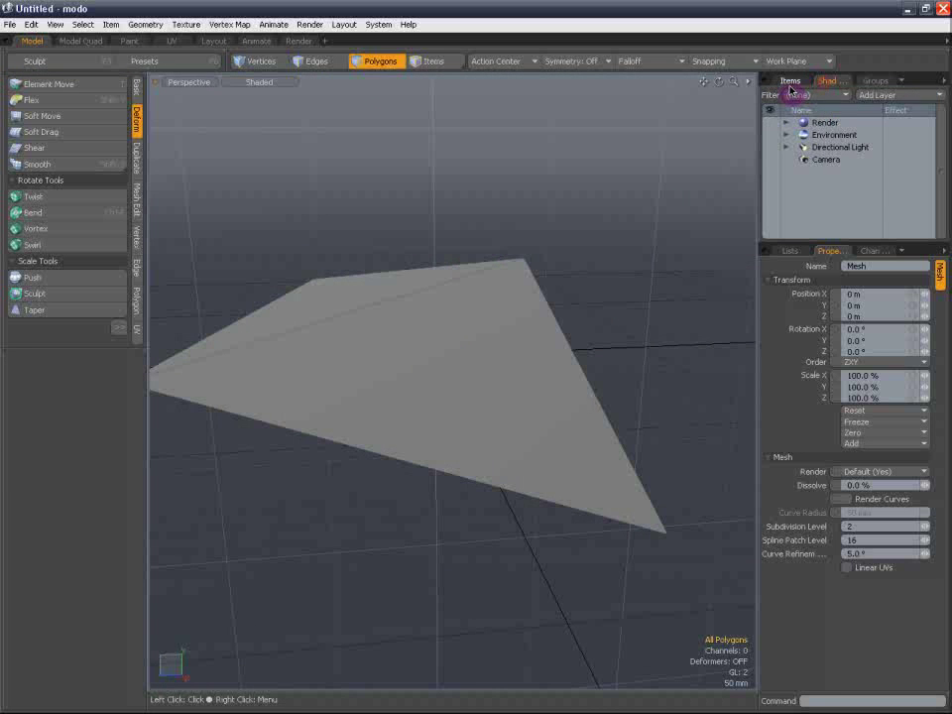
pyautogui.click(790, 83)
pyautogui.keyDown('alt'); pyautogui.moveTo(540, 183); pyautogui.dragTo(481, 249); pyautogui.keyUp('alt')
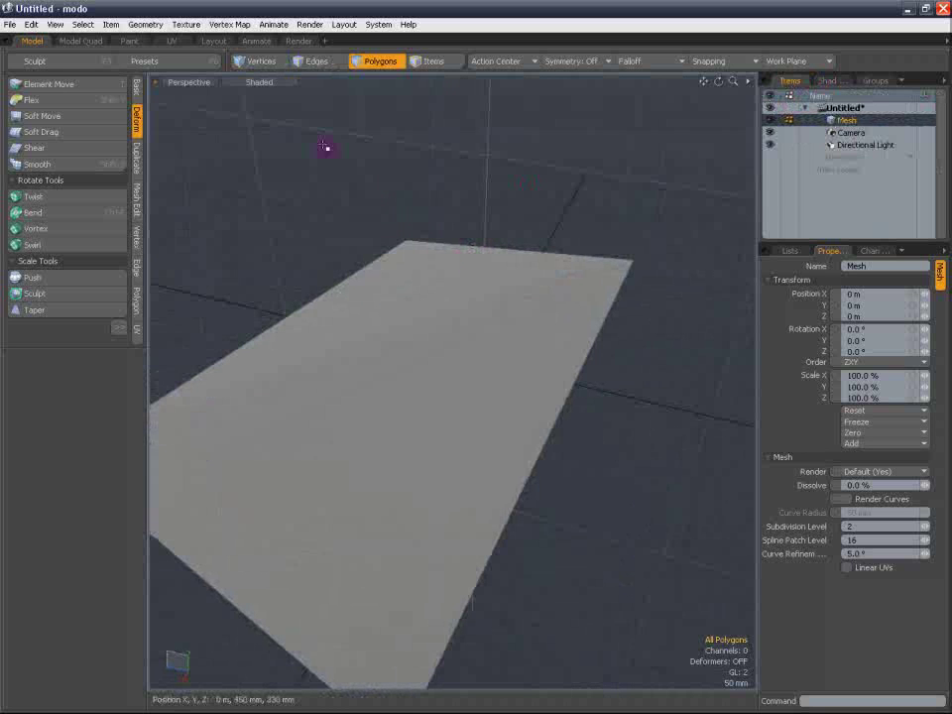
# Cycle through the Vertices, Edges, Polygons and Items selection modes, ending in Vertices mode
pyautogui.click(268, 64)
pyautogui.click(322, 64)
pyautogui.click(379, 66)
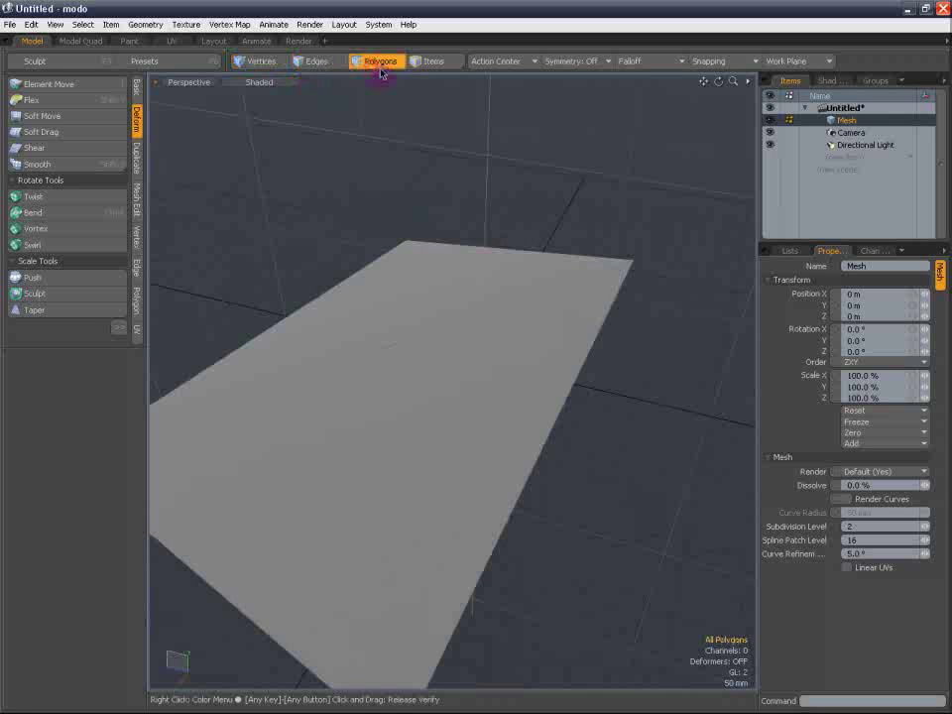
pyautogui.click(431, 68)
pyautogui.click(266, 68)
pyautogui.press('space')
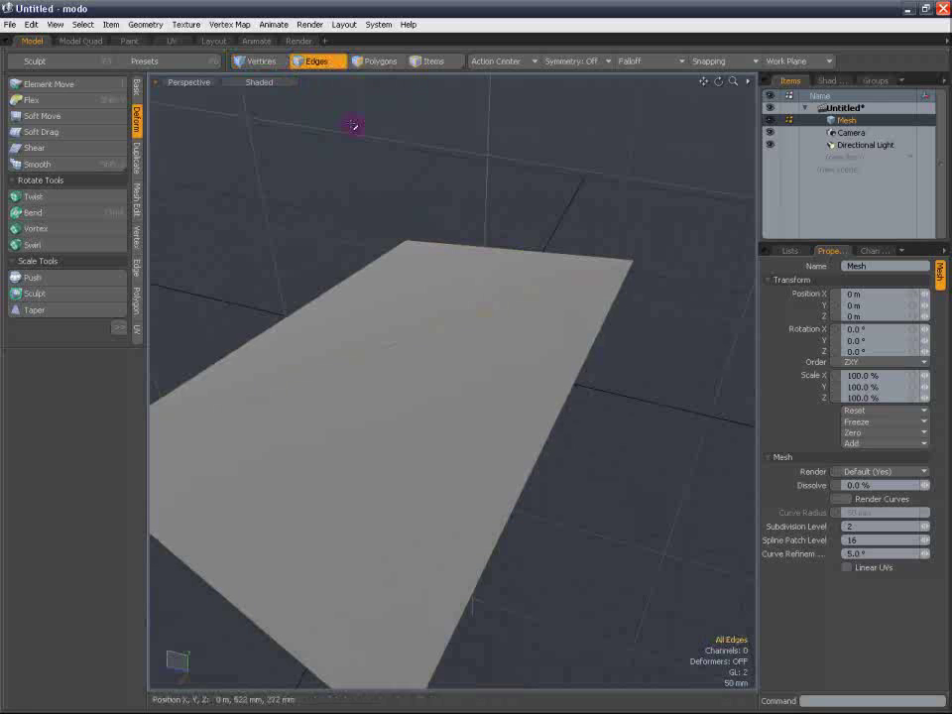
pyautogui.press('1')
pyautogui.press('2')
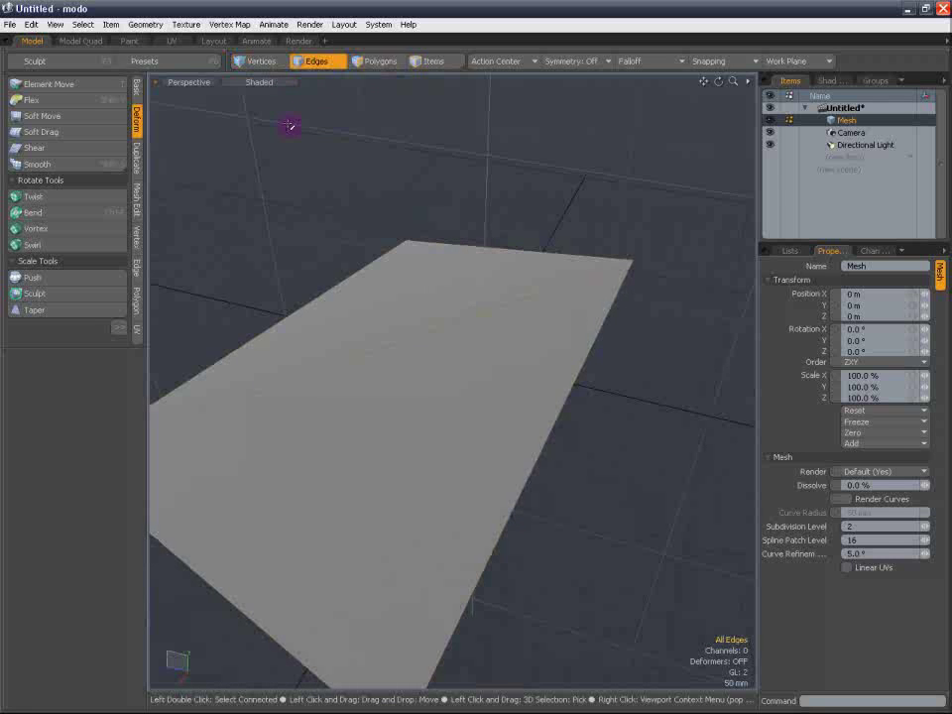
pyautogui.press('3')
pyautogui.press('5')
pyautogui.press('1')
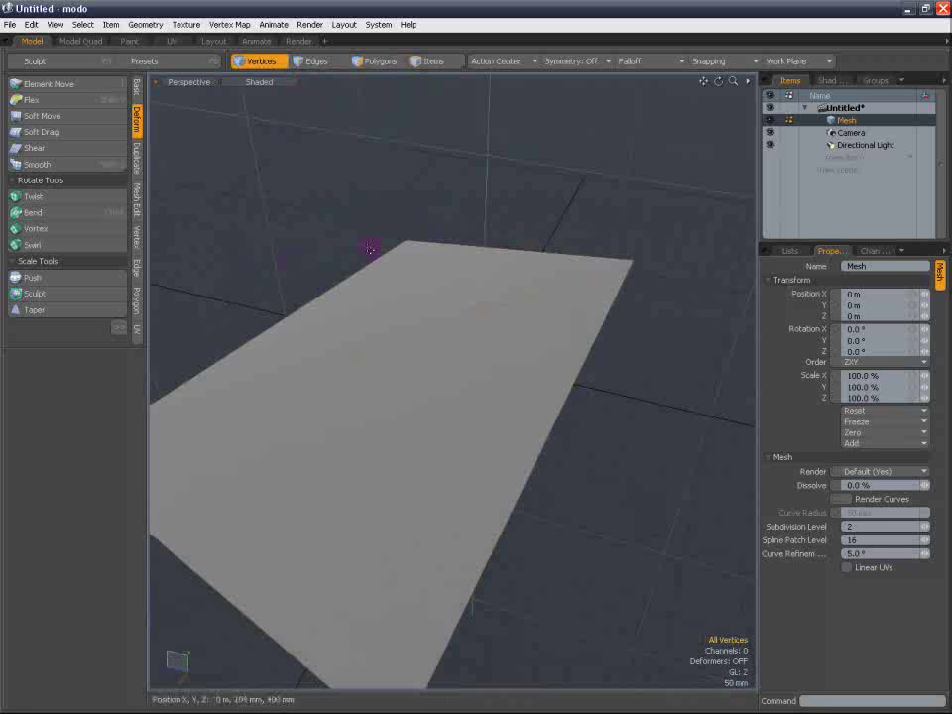
# View the mesh from the Front view, return to the Perspective view and examine it from another angle
pyautogui.hotkey('ctrl', 'space')
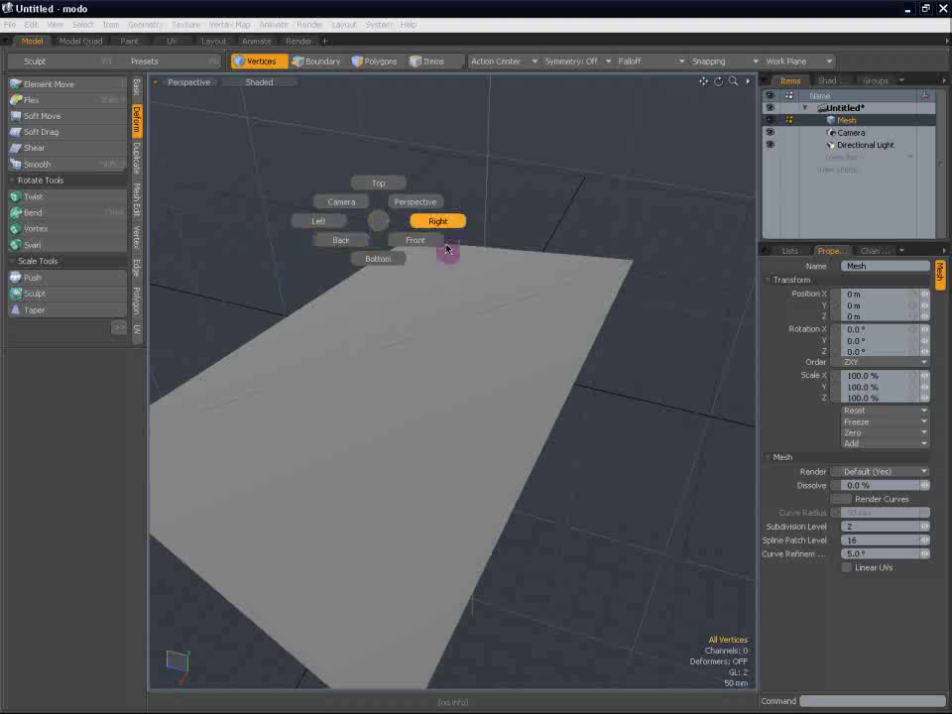
pyautogui.click(417, 250)
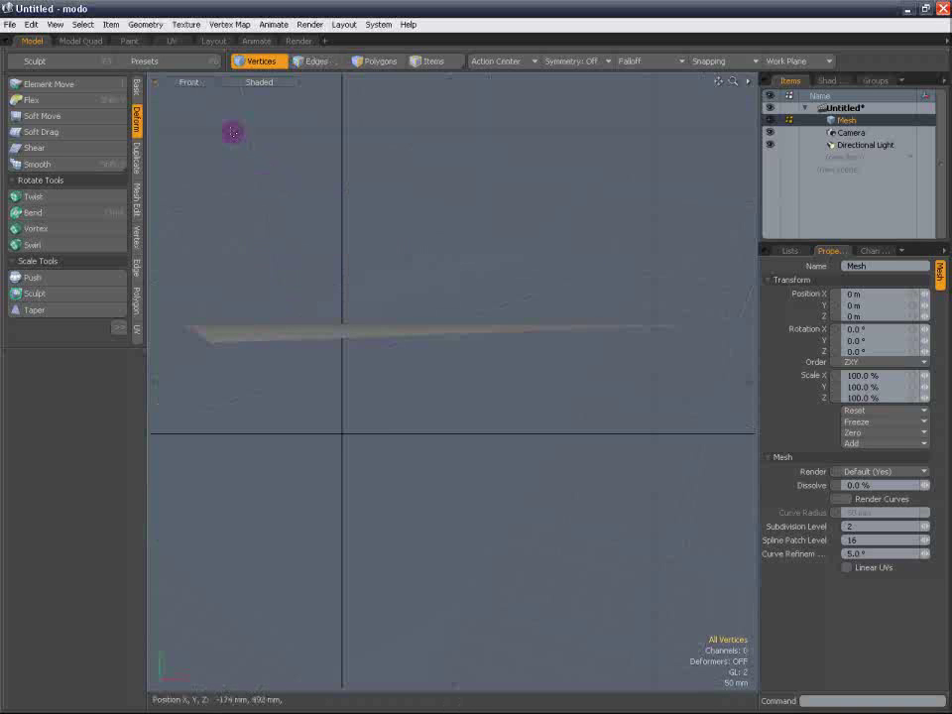
pyautogui.click(191, 82)
pyautogui.click(212, 115)
pyautogui.keyDown('alt'); pyautogui.moveTo(457, 303); pyautogui.dragTo(471, 263); pyautogui.keyUp('alt')
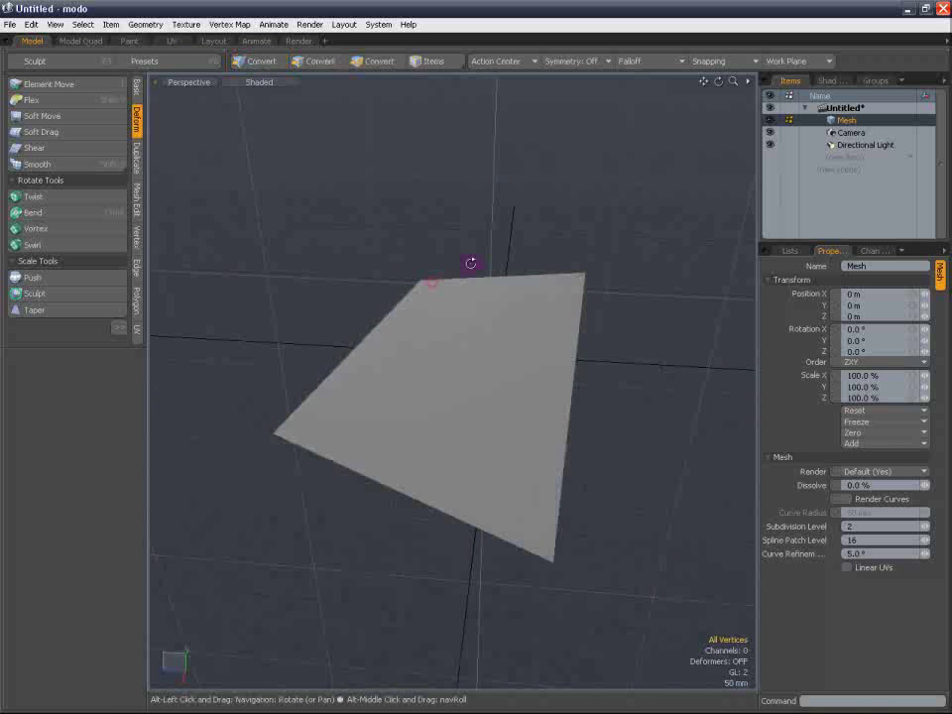